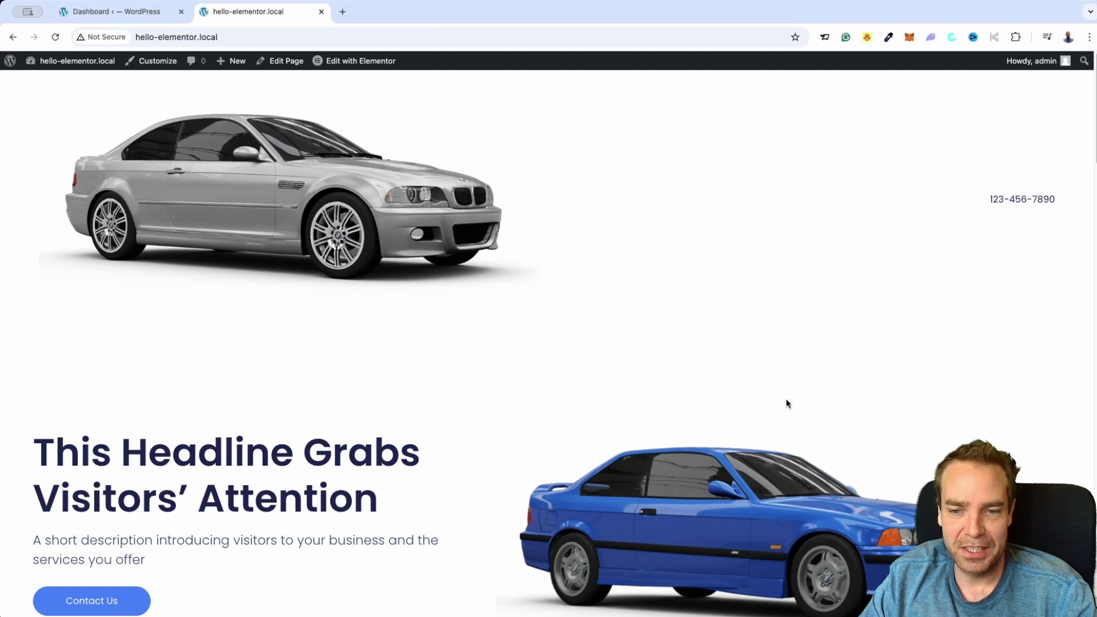
scroll(787, 401, "down", 6)
scroll(795, 377, "up", 6)
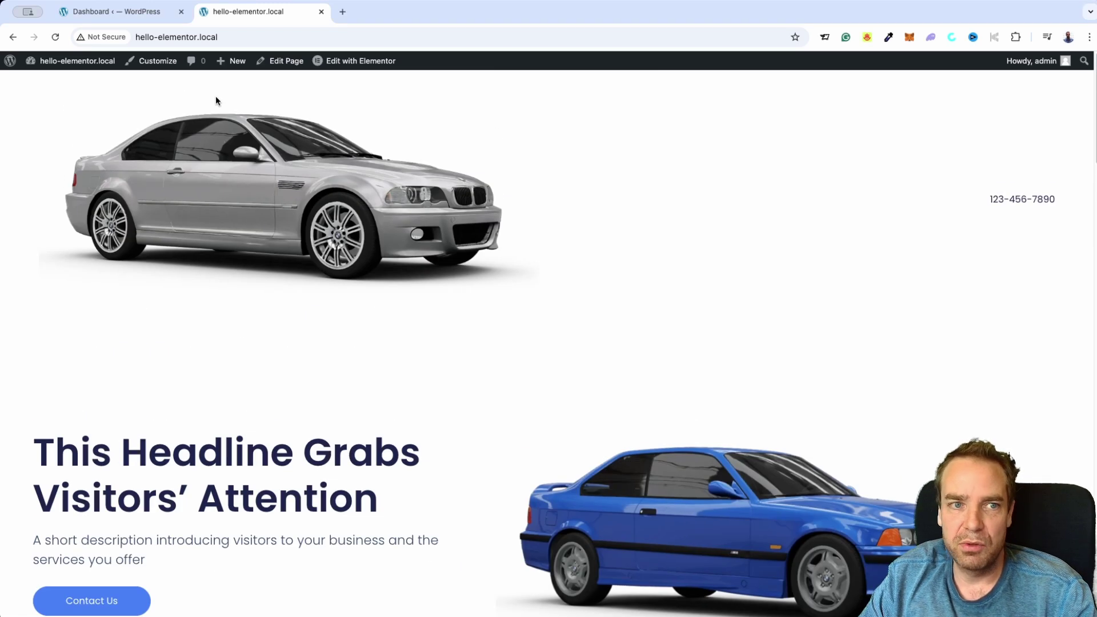
scroll(506, 312, "down", 9)
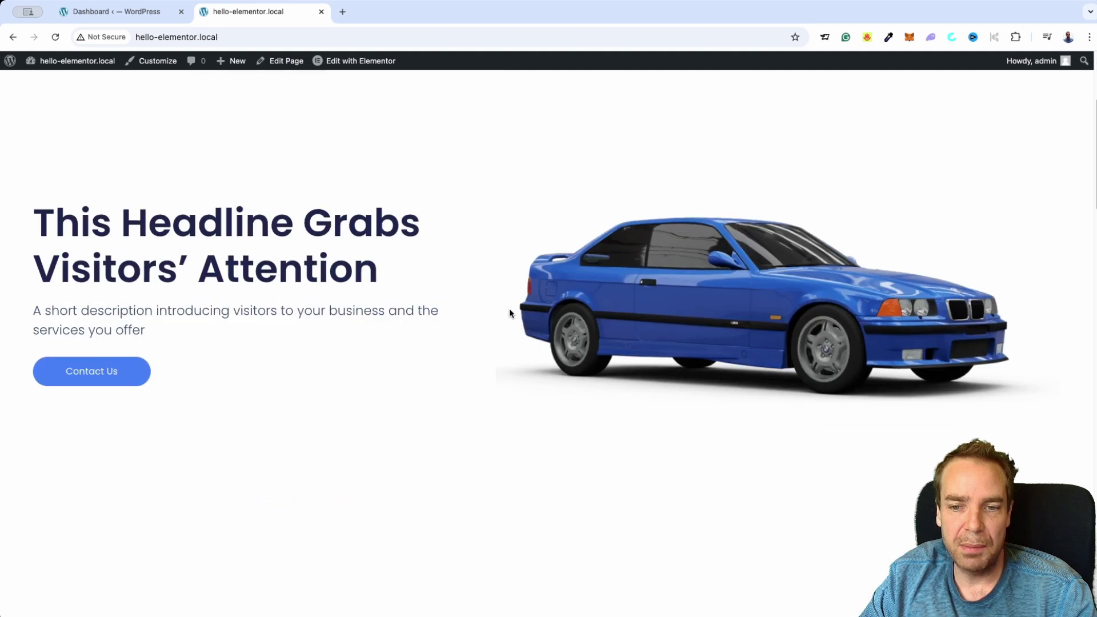
scroll(513, 327, "up", 9)
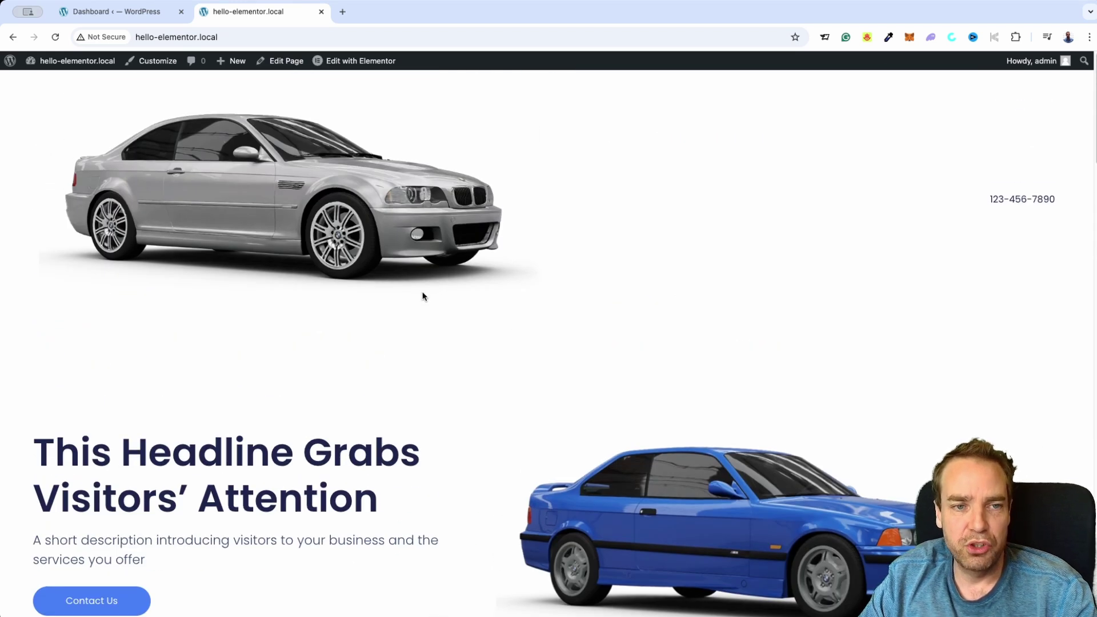
Find the ElementsKit Elementor addons plugin by searching new plugins for "elementskit lite", and install and activate it
left_click(121, 15)
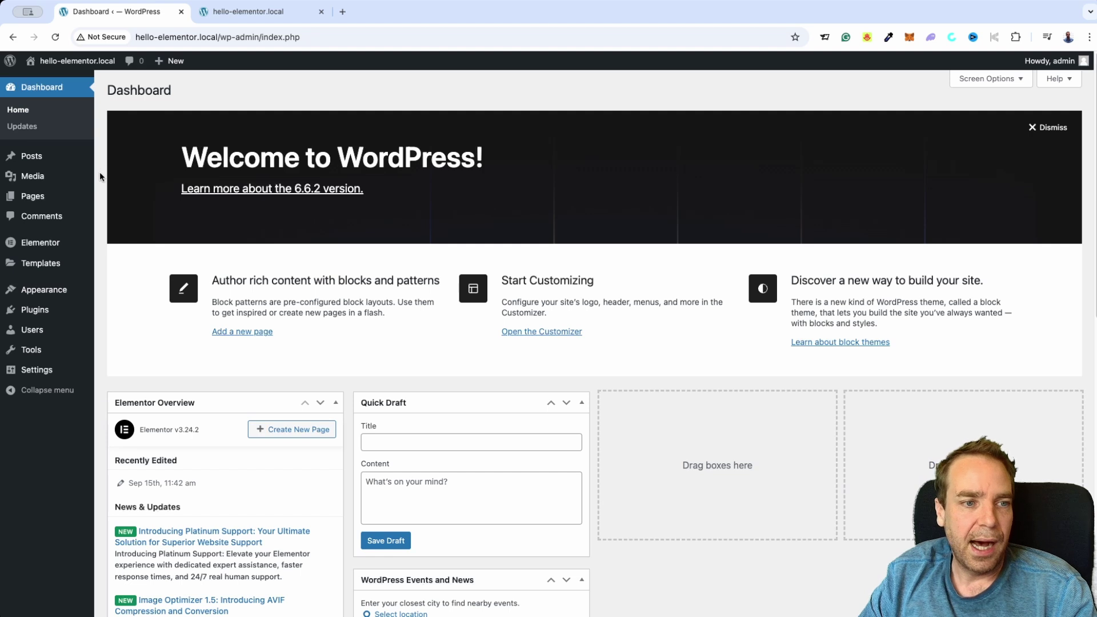
left_click(34, 314)
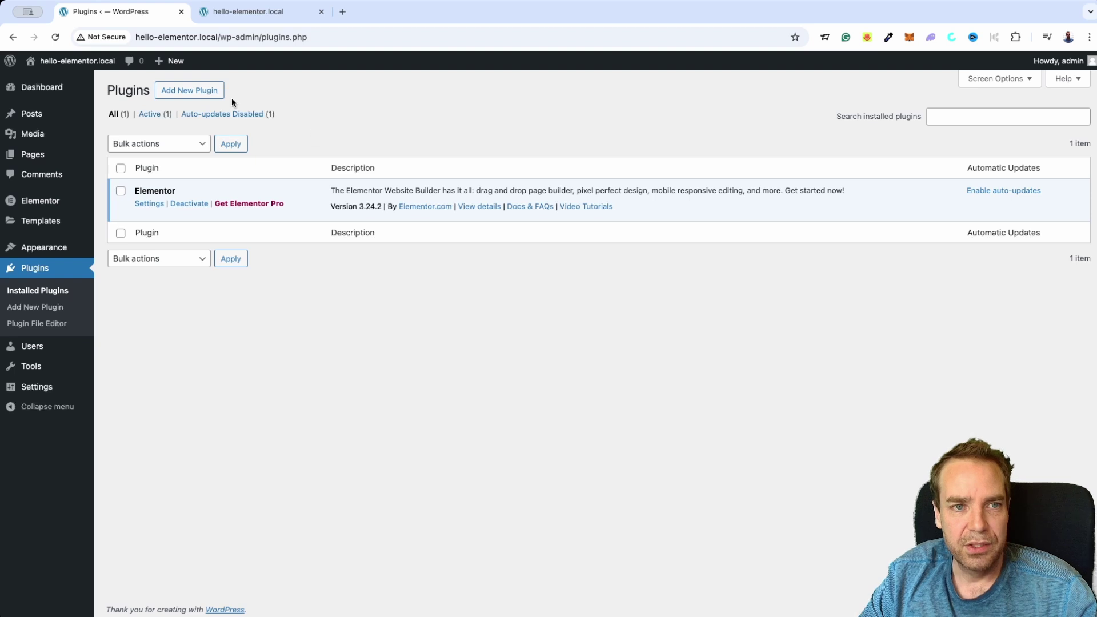
left_click(209, 94)
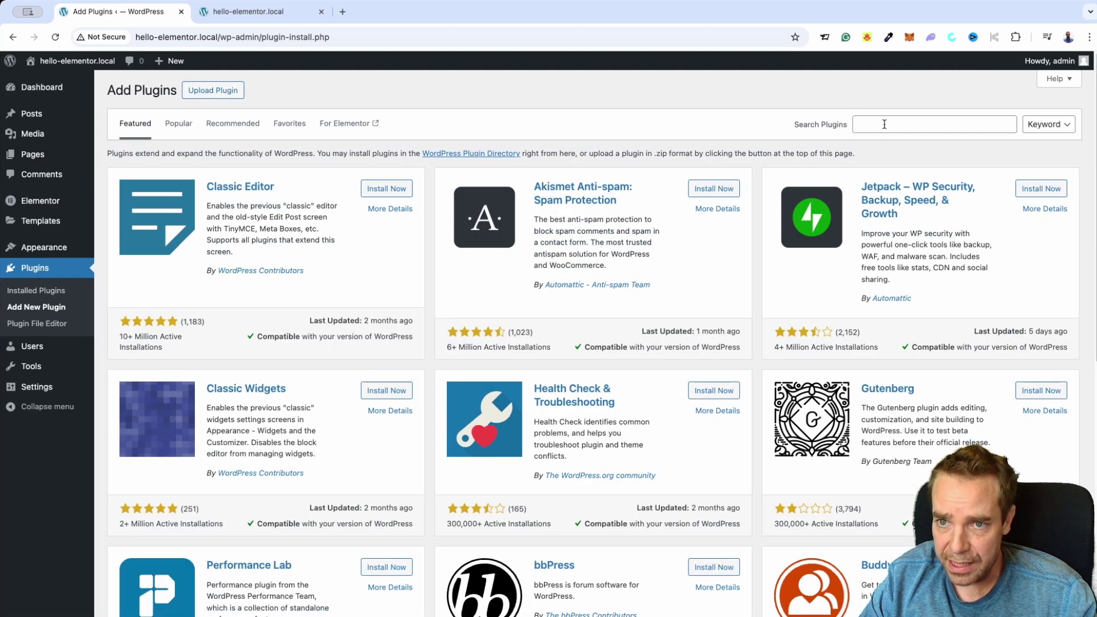
left_click(885, 125)
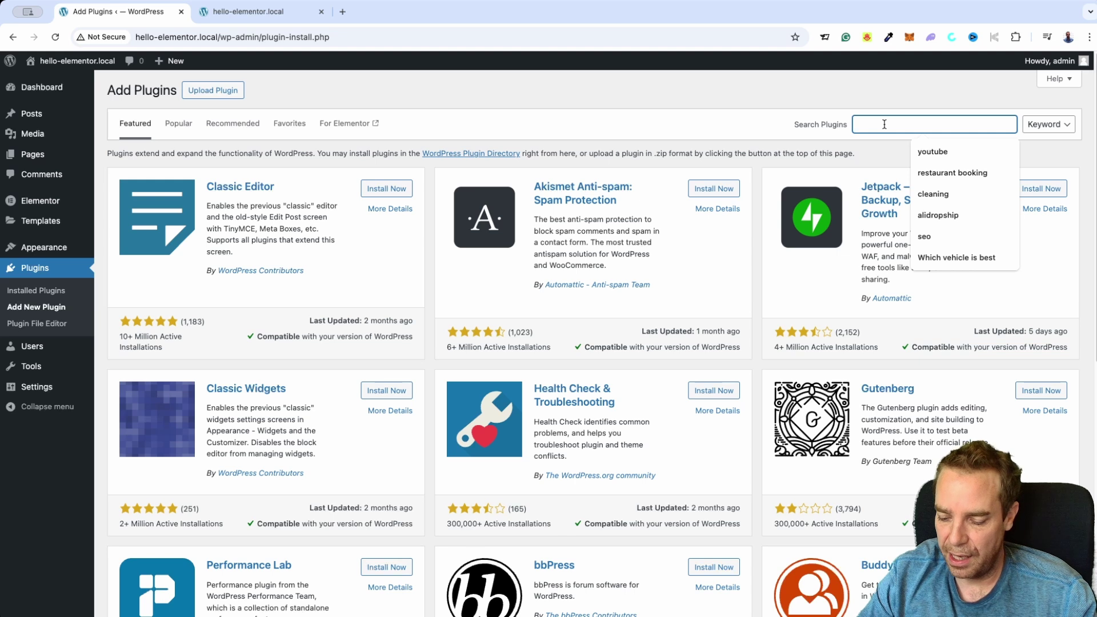
type("el")
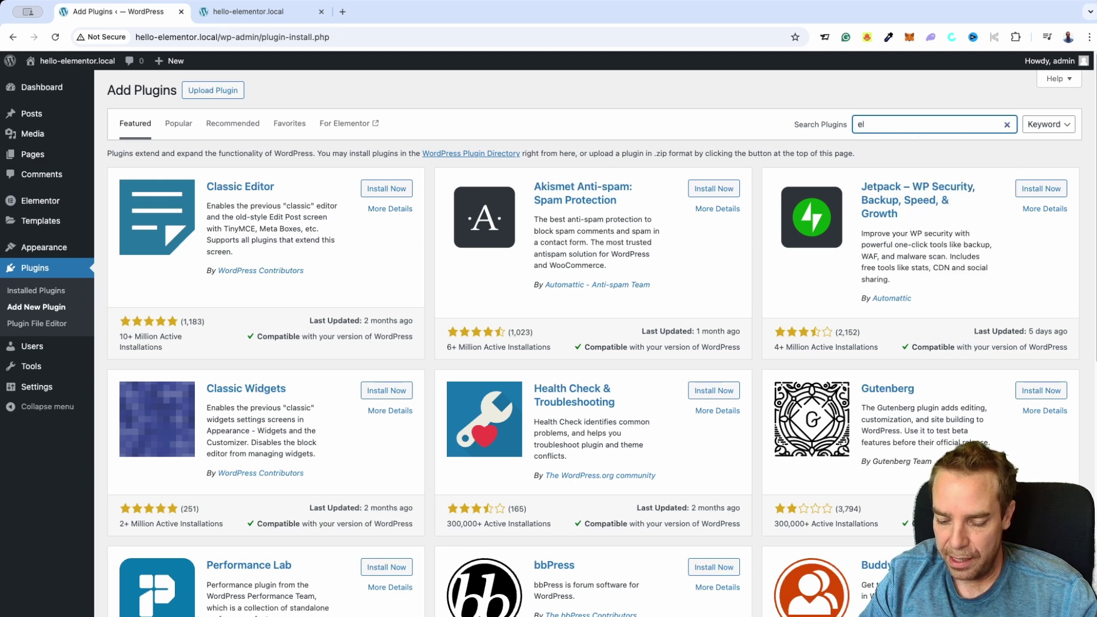
type("emen")
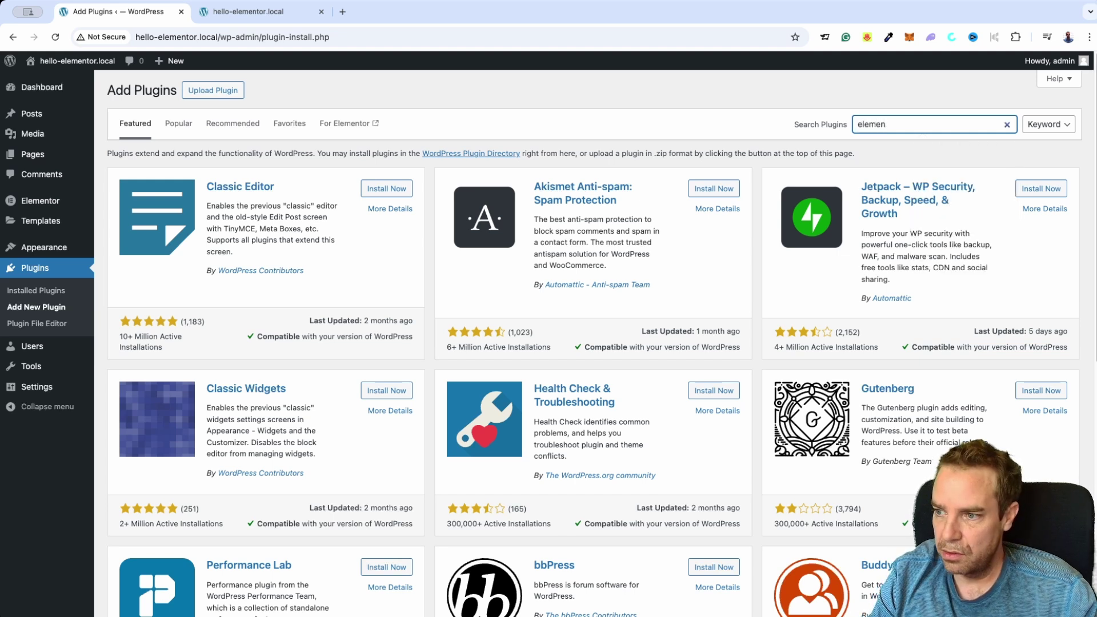
type("tski")
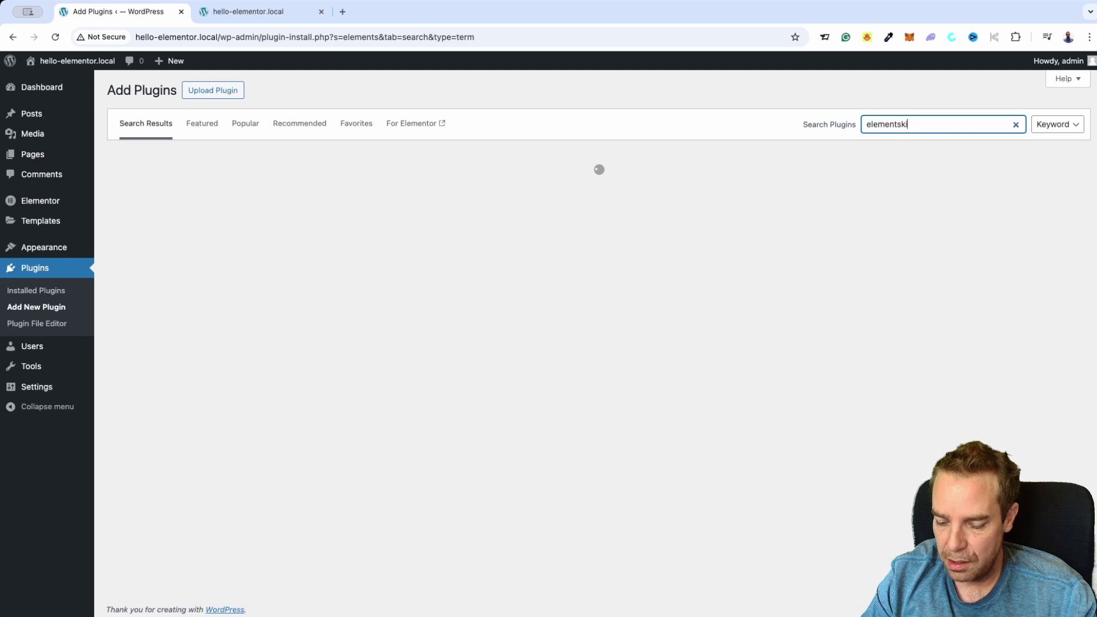
type("t lite")
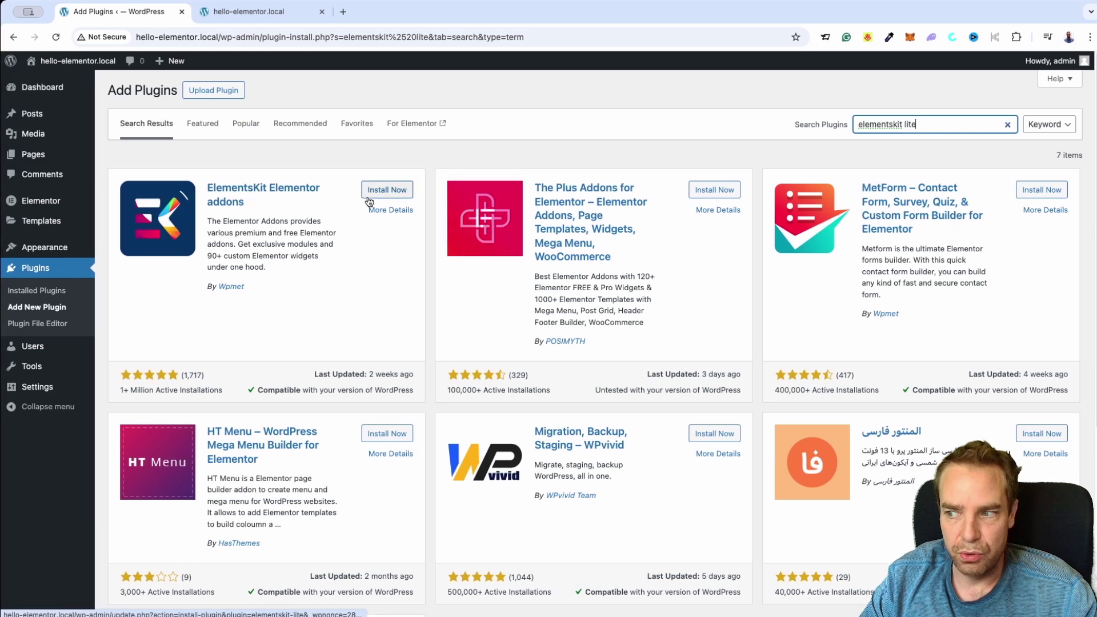
left_click(400, 194)
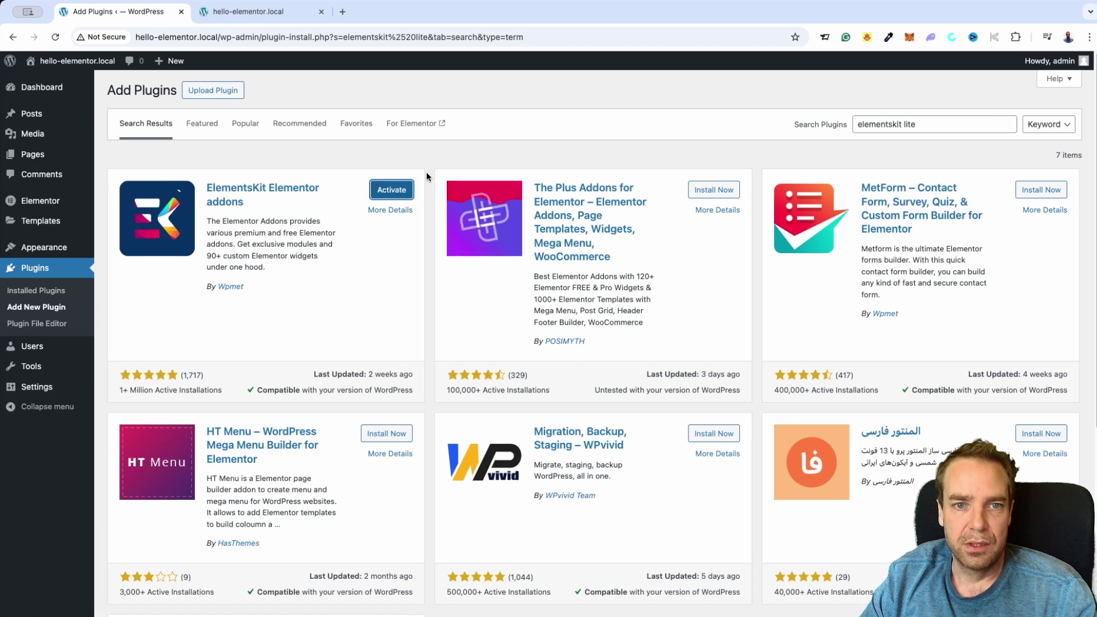
left_click(406, 196)
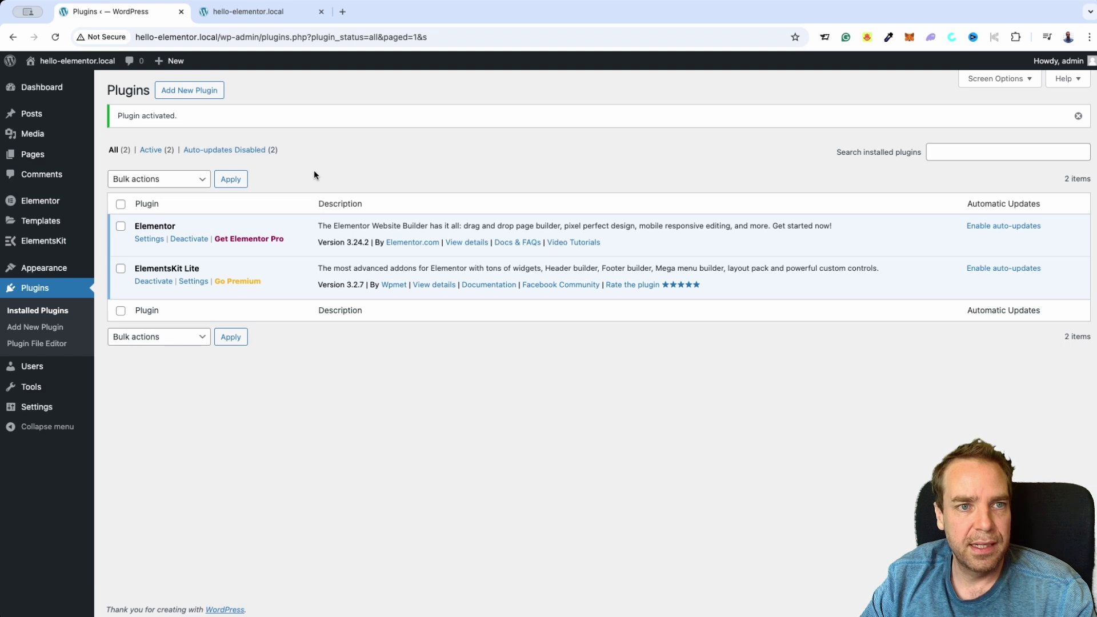
Find the Sticky Header Effects for Elementor plugin by searching new plugins for "sticky header effects", and install and activate it
left_click(179, 95)
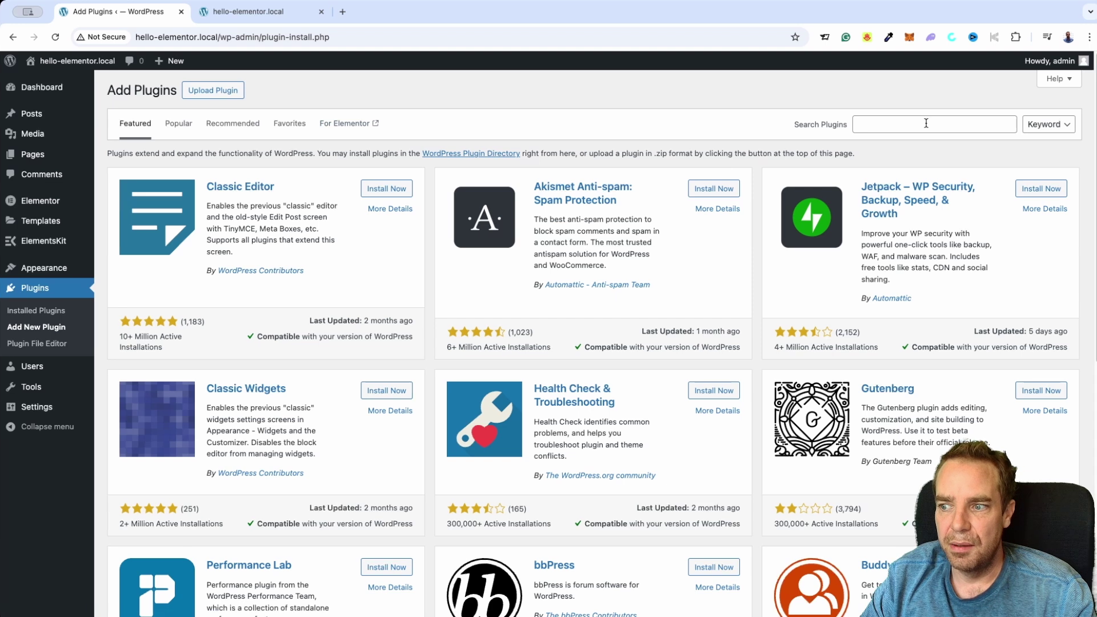
left_click(927, 123)
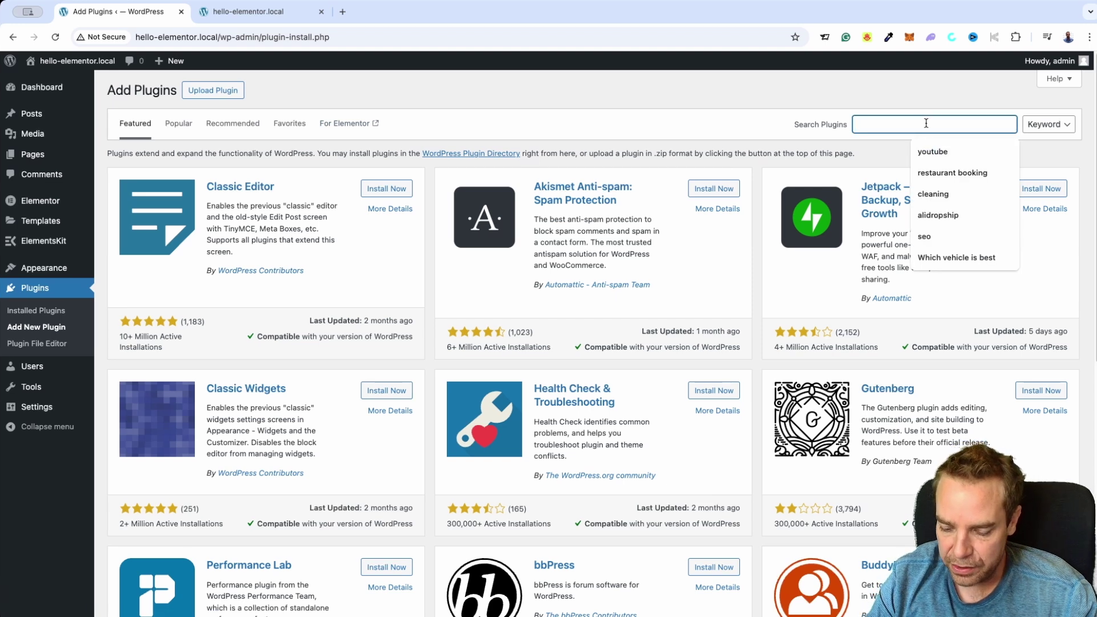
type("sticky header effec")
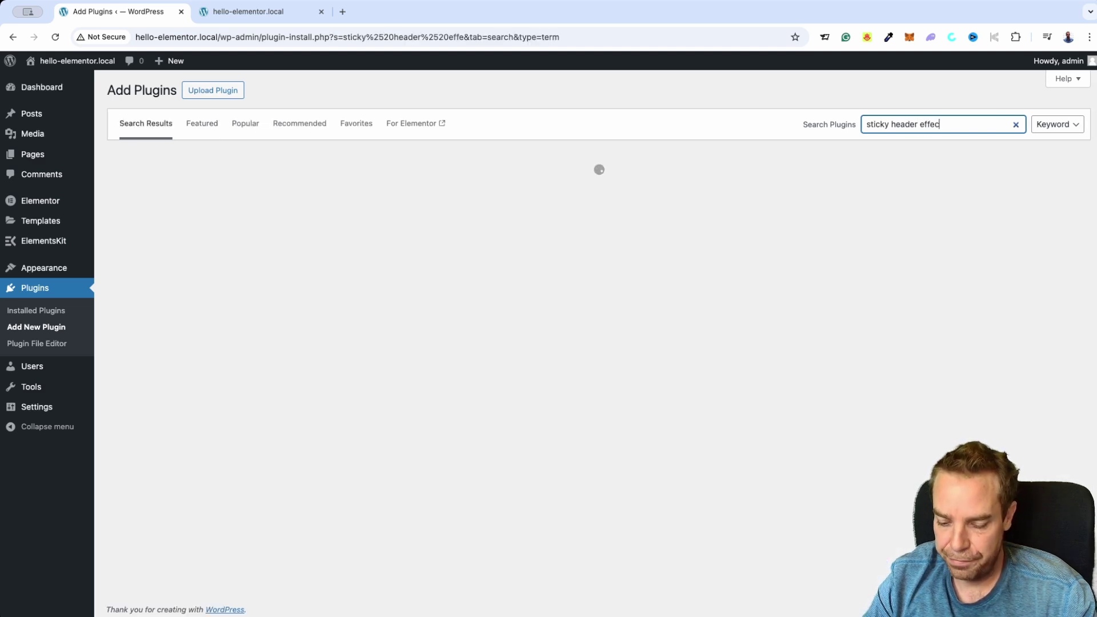
type("ts")
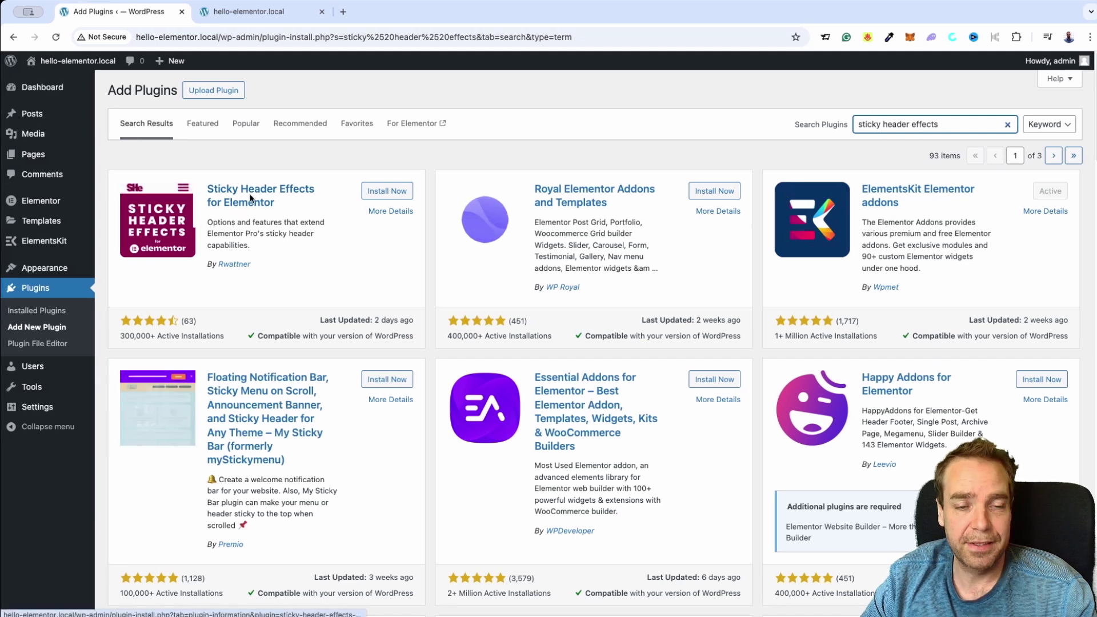
left_click(396, 193)
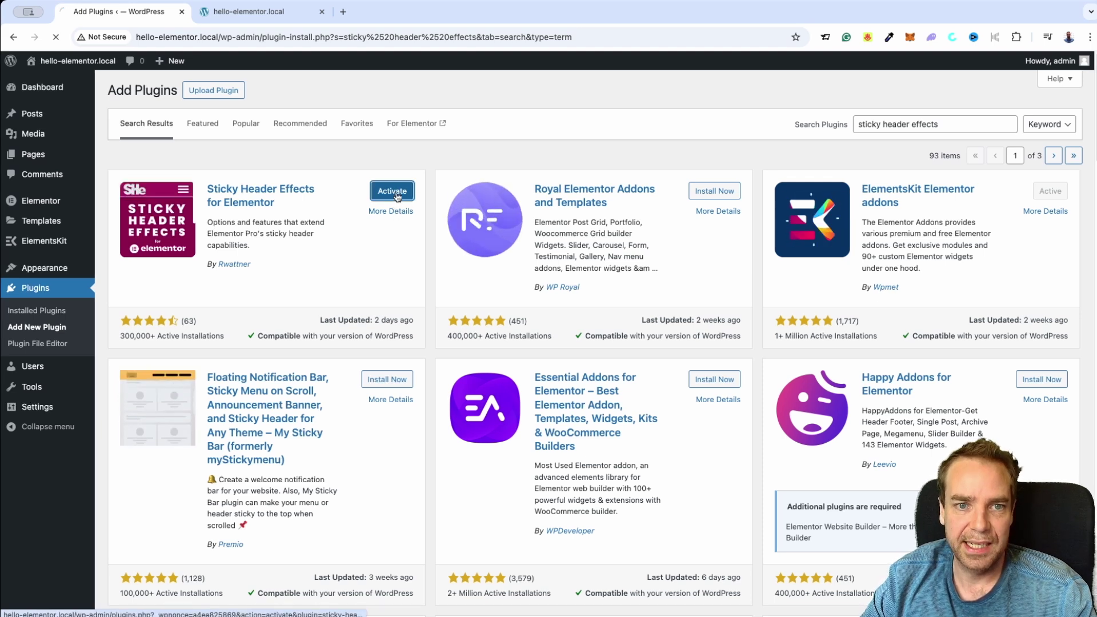
left_click(402, 196)
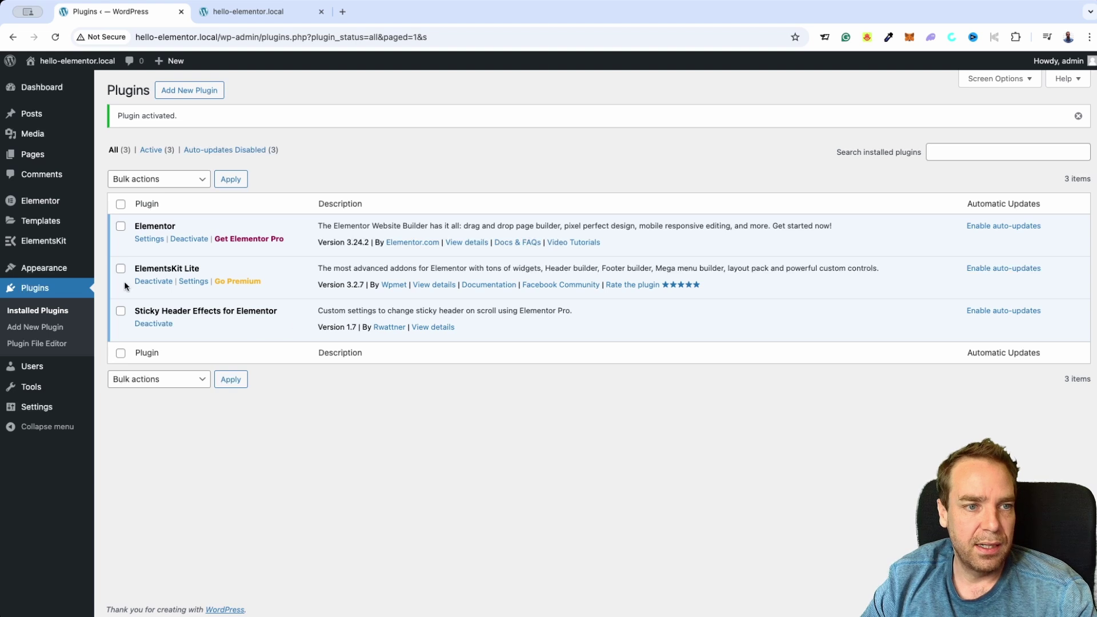
Open ElementsKit's Header Footer area and accept the Basic (Recommended) configuration with its default modules and widgets in the setup wizard
mouse_move(48, 247)
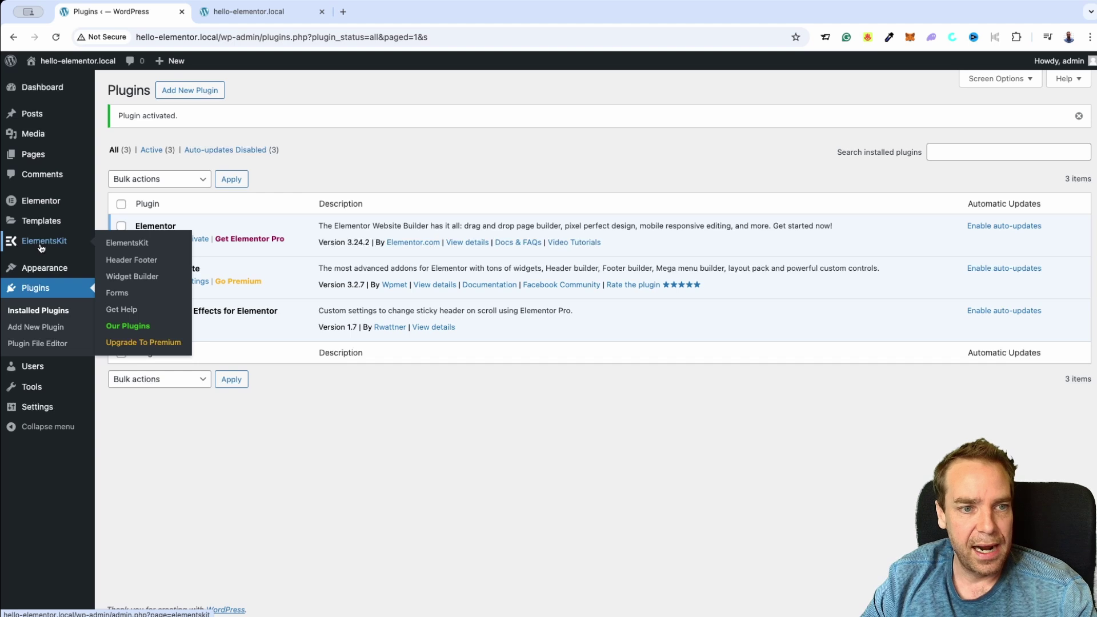
left_click(136, 266)
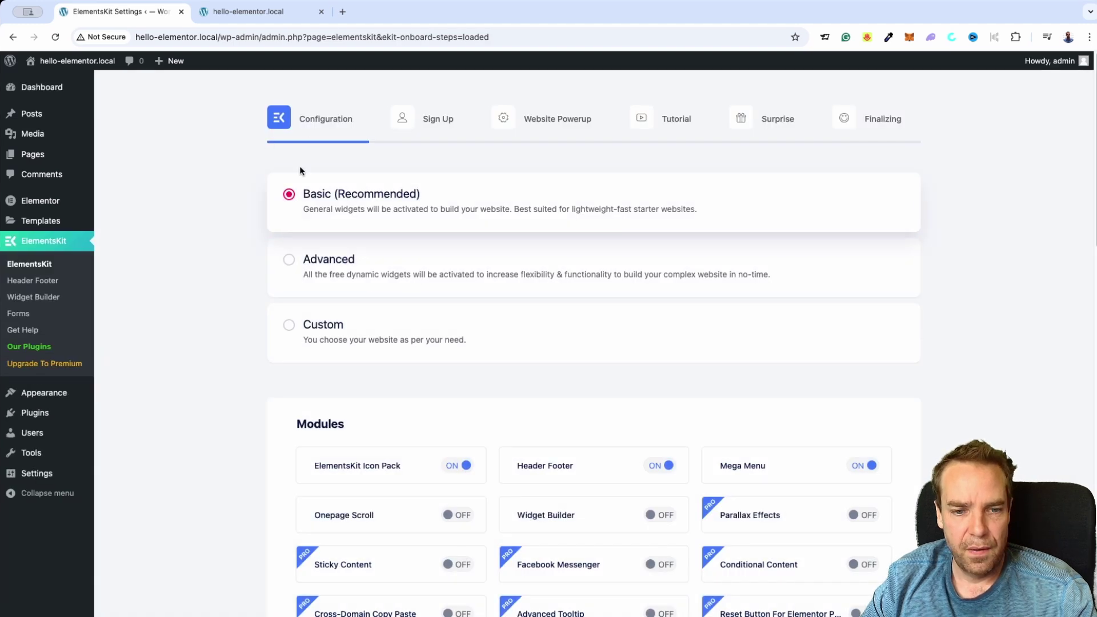
scroll(989, 410, "down", 1)
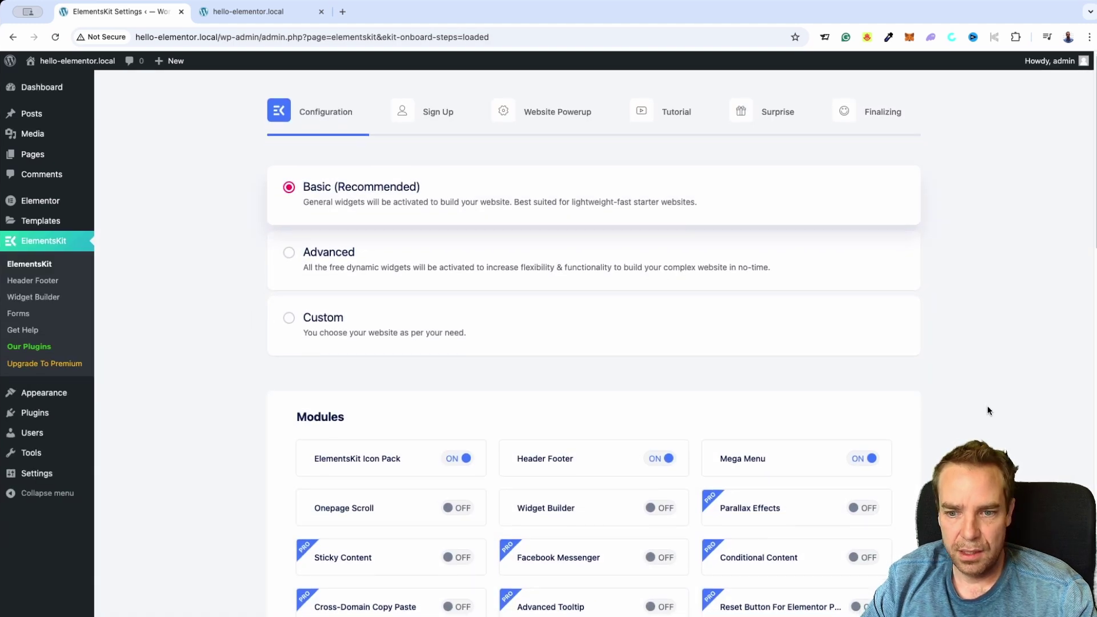
scroll(988, 411, "down", 20)
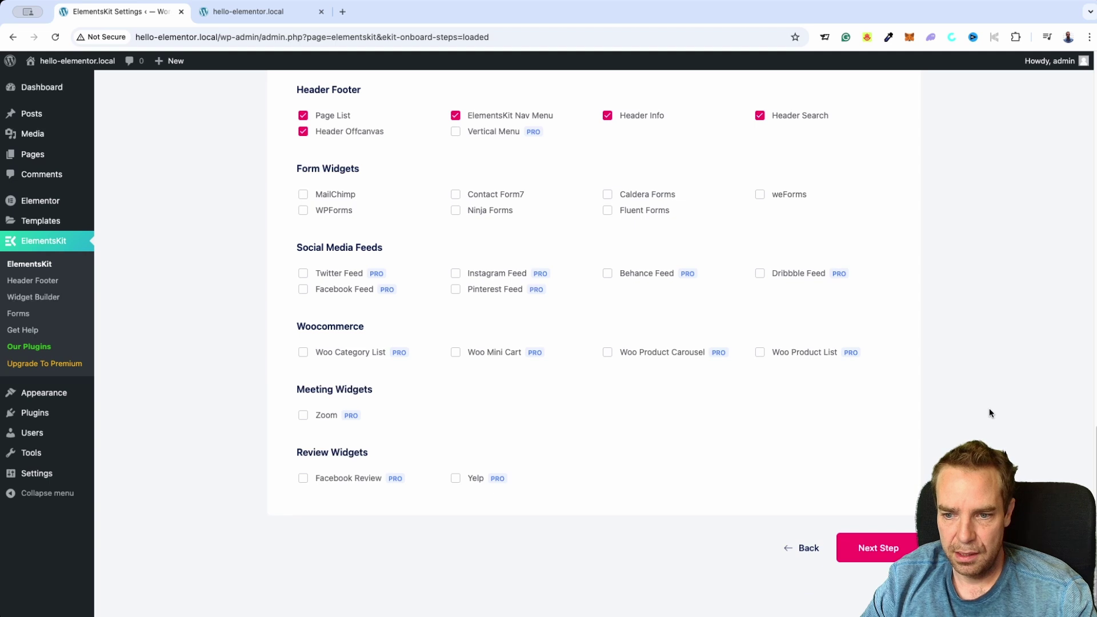
scroll(989, 412, "up", 10)
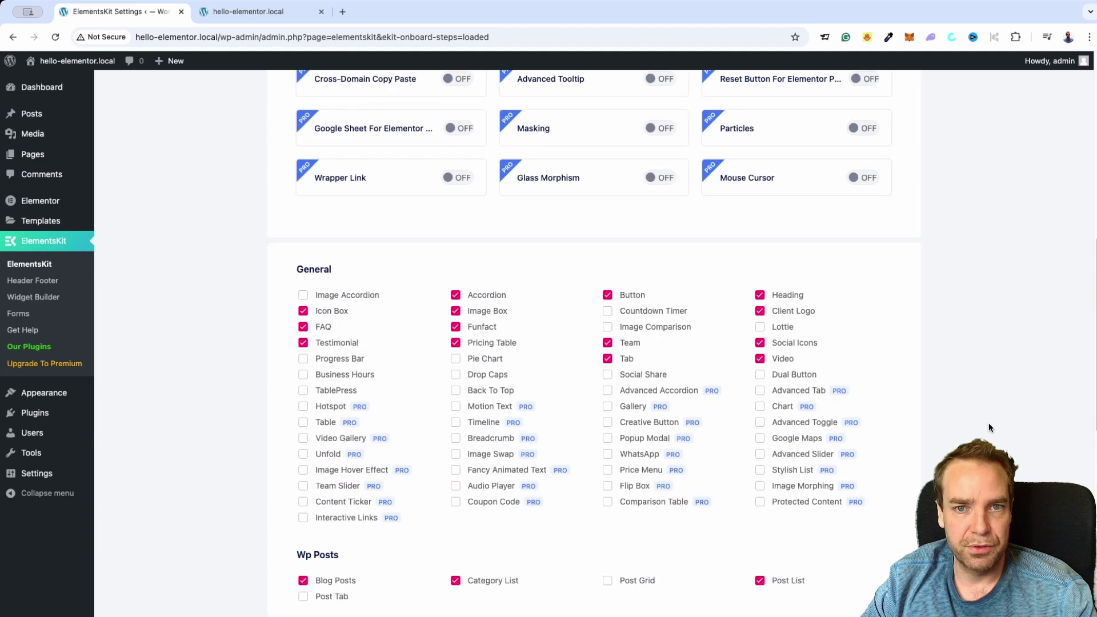
scroll(989, 428, "up", 5)
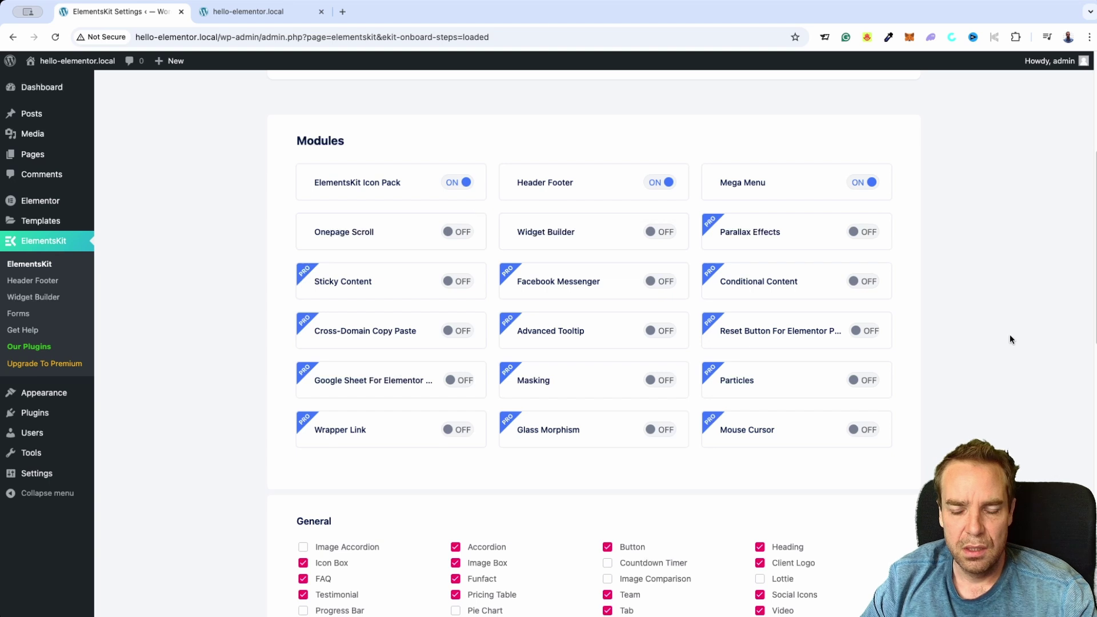
scroll(1010, 340, "down", 15)
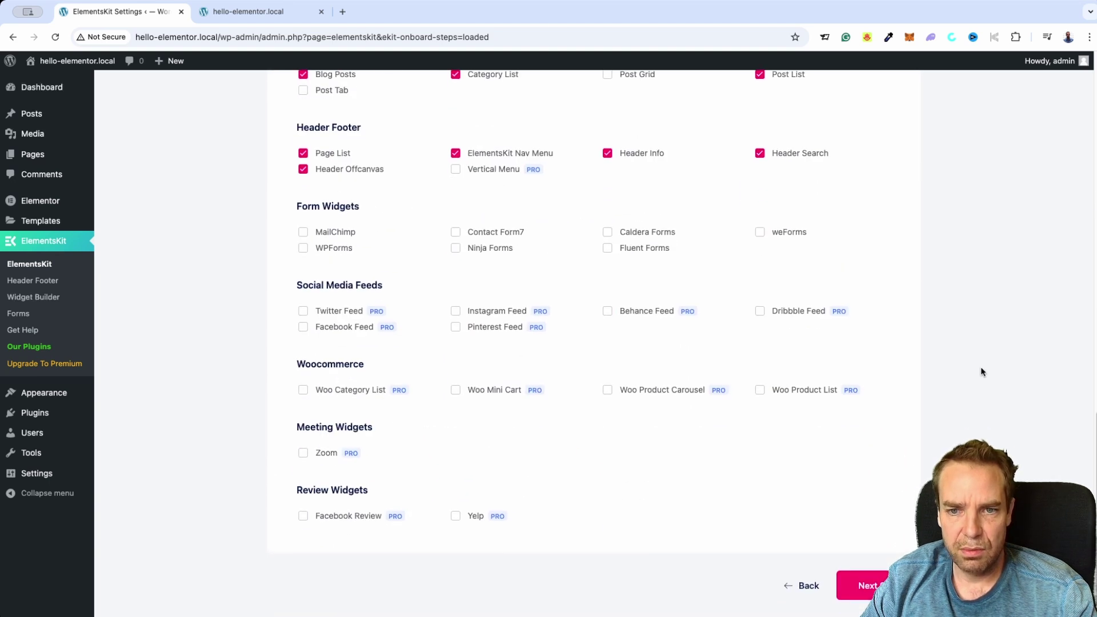
left_click(882, 553)
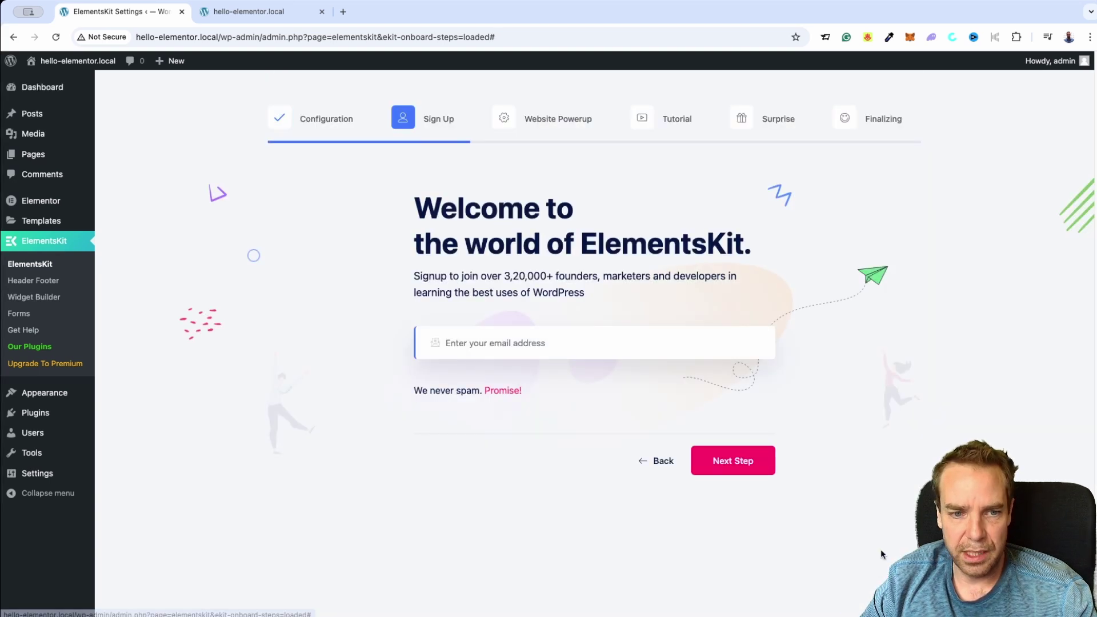
Finish the ElementsKit setup wizard without an email or extra plugins, disabling diagnostic data sharing, and save the changes
left_click(734, 469)
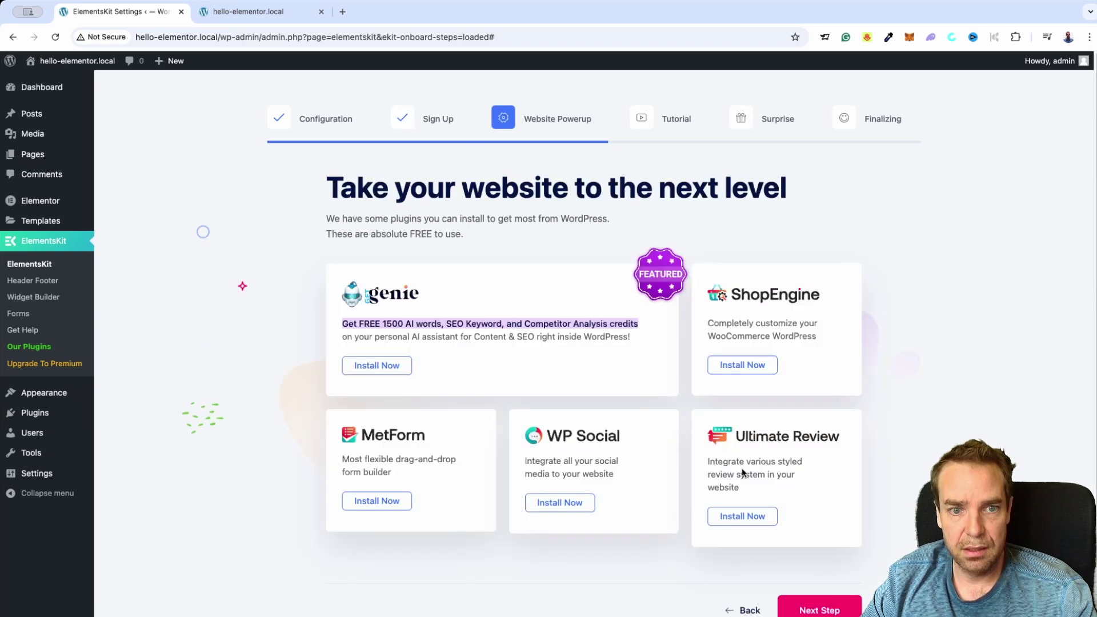
scroll(827, 497, "down", 2)
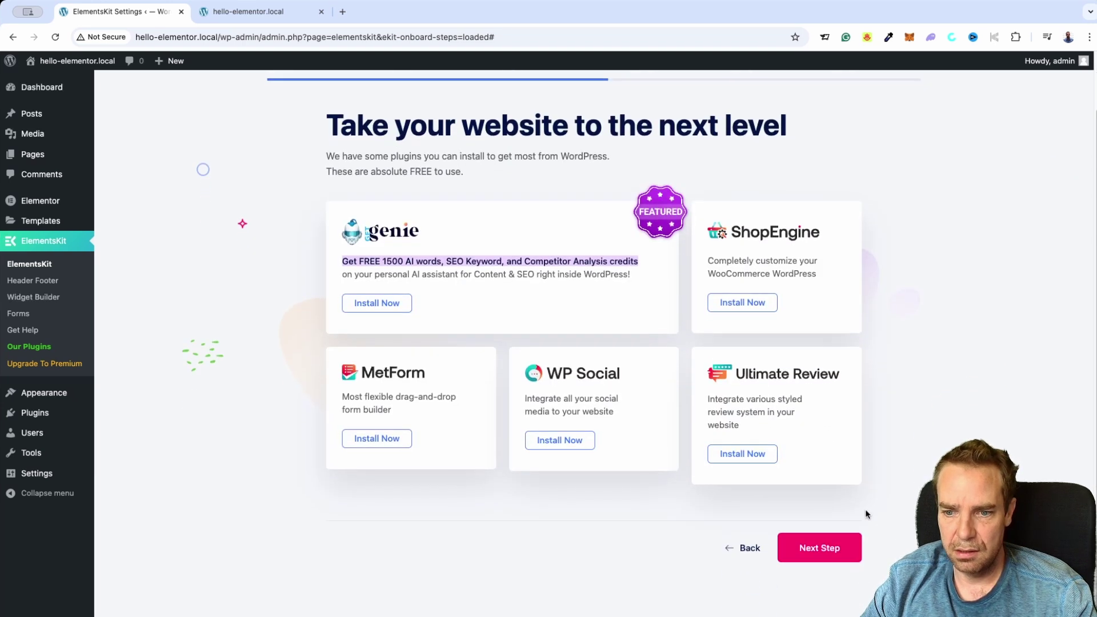
left_click(823, 556)
scroll(823, 553, "down", 3)
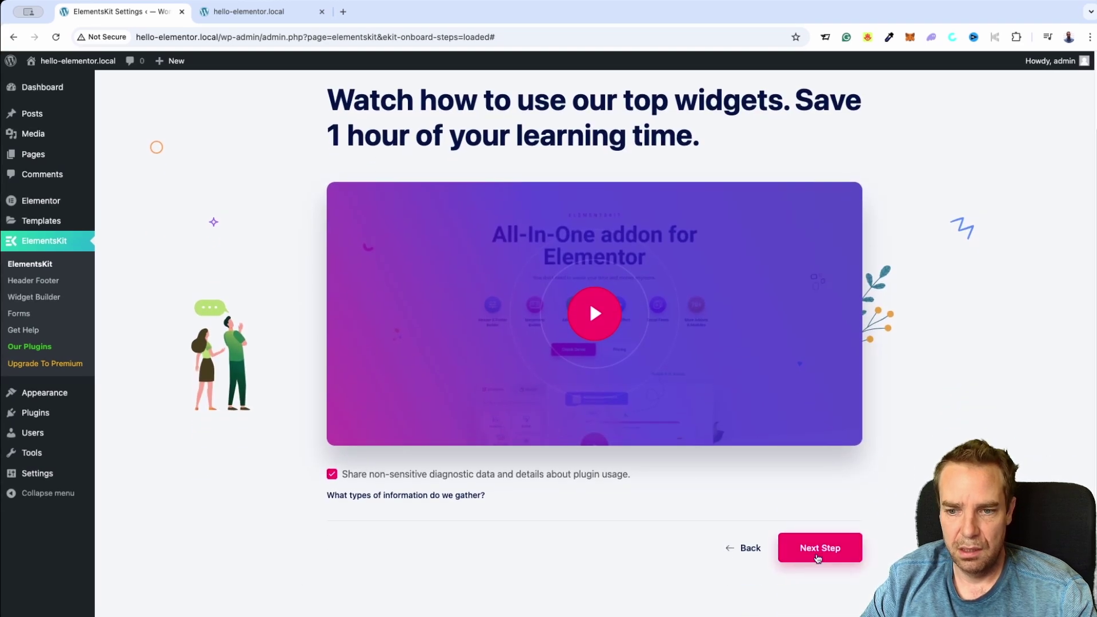
left_click(332, 475)
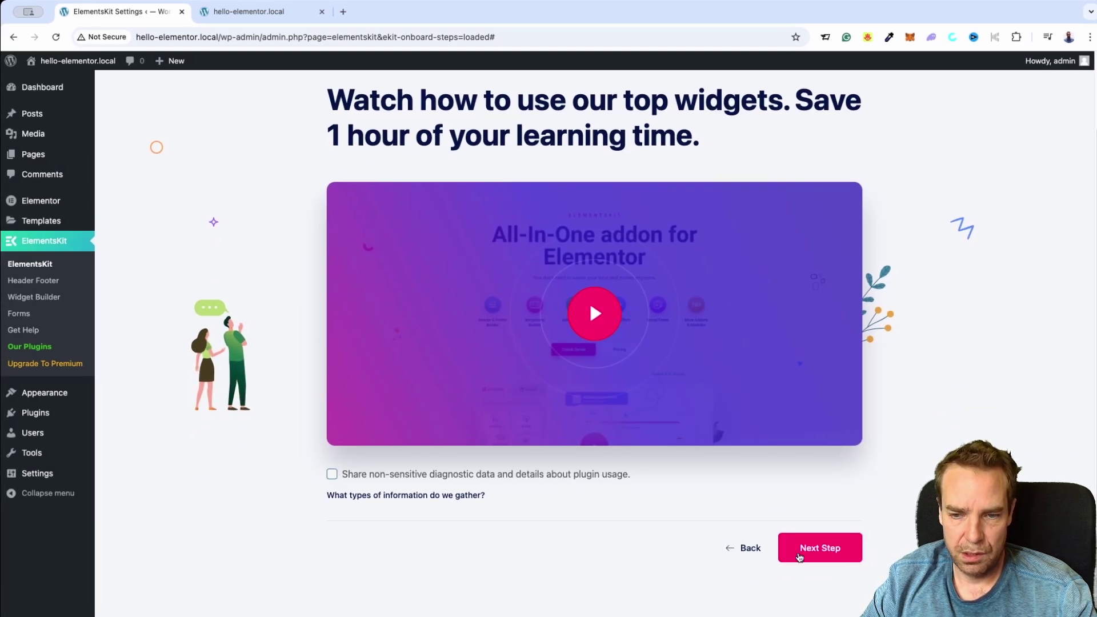
left_click(801, 556)
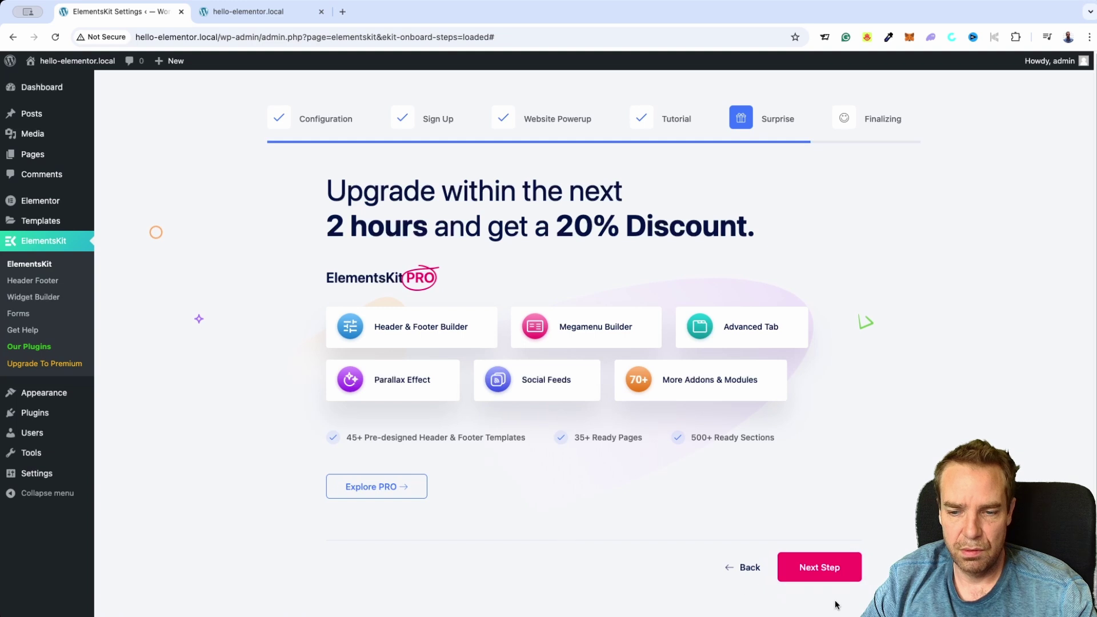
left_click(830, 571)
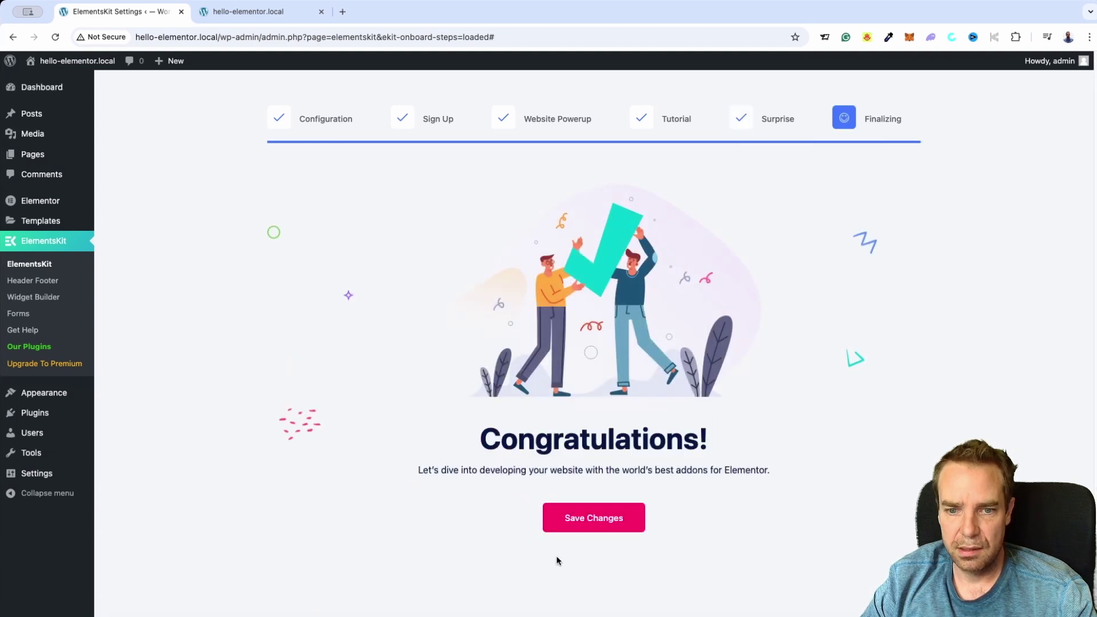
left_click(605, 521)
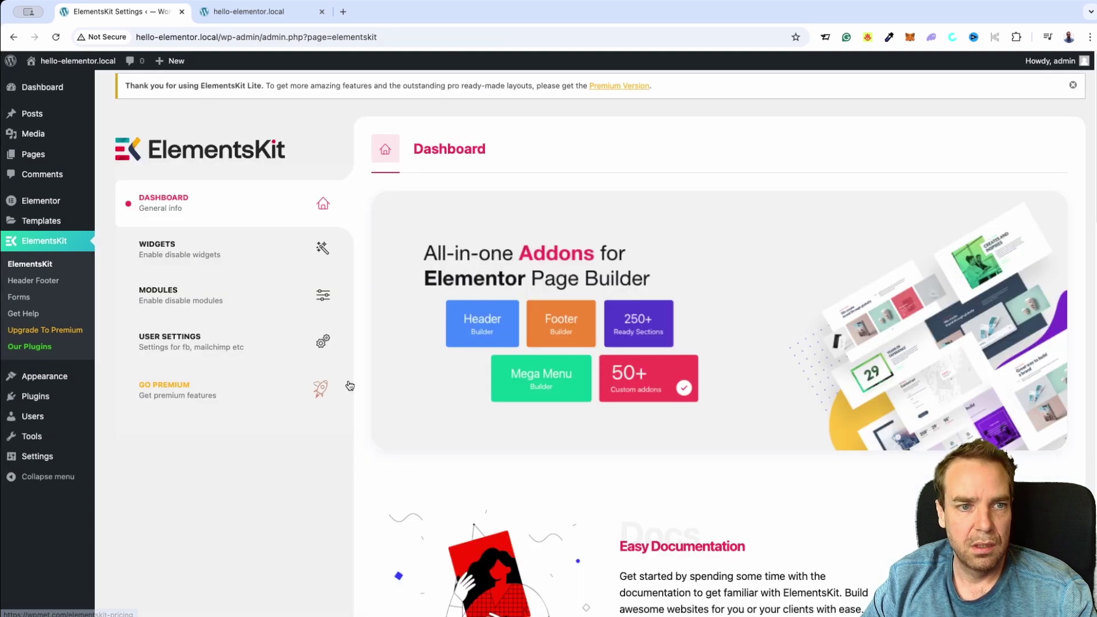
Create an activated ElementsKit header template titled "Header" for the entire site, save it, and open its content for editing in Elementor
left_click(43, 286)
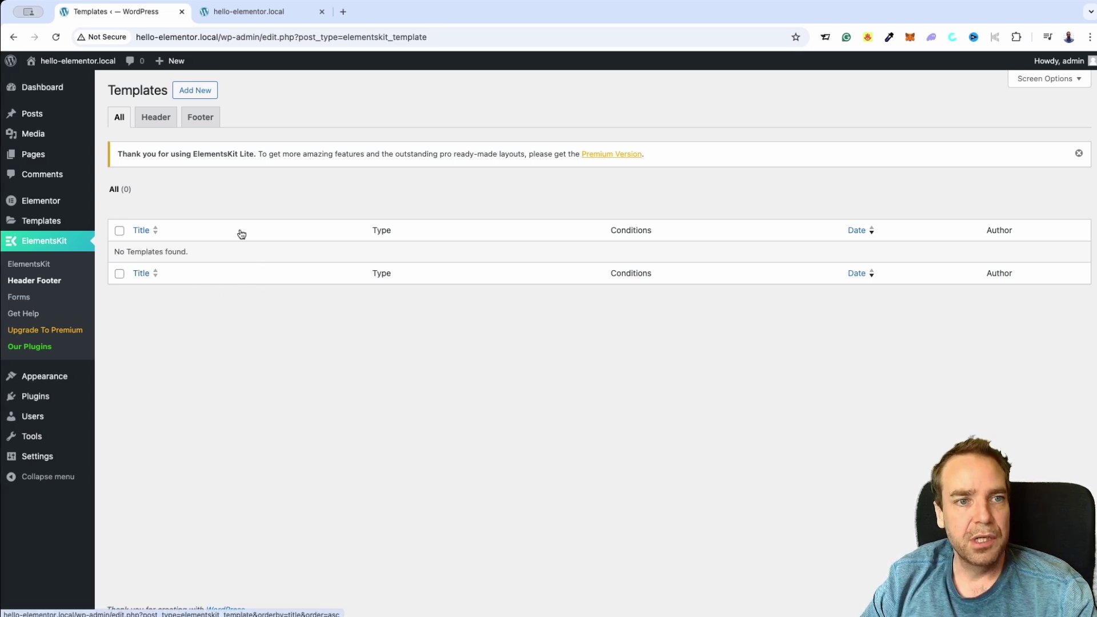
left_click(156, 118)
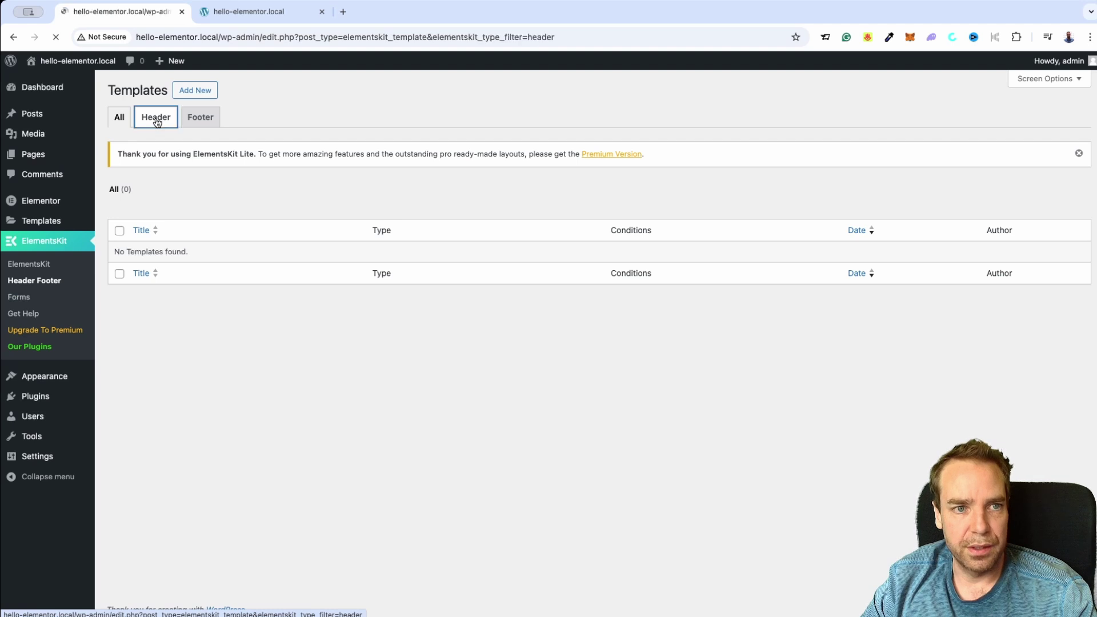
left_click(192, 95)
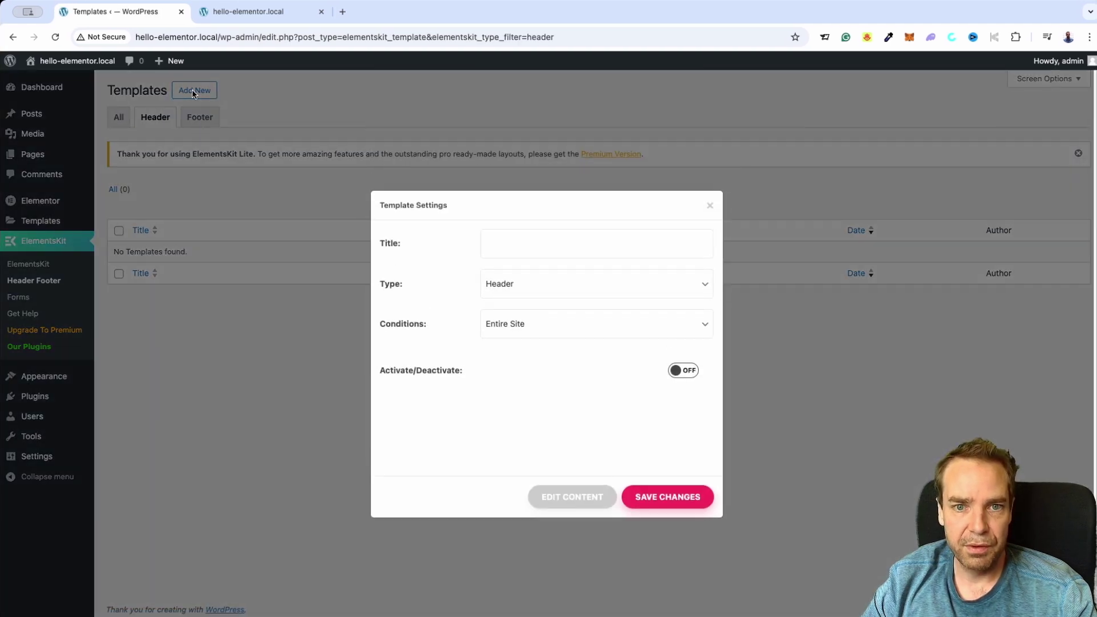
left_click(578, 251)
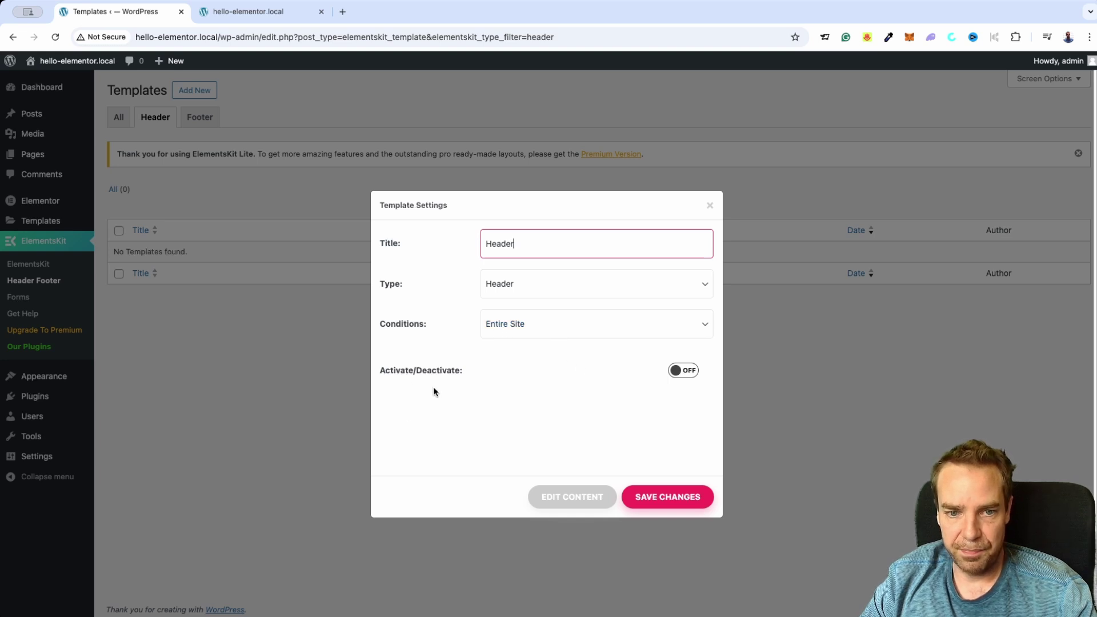
left_click(691, 374)
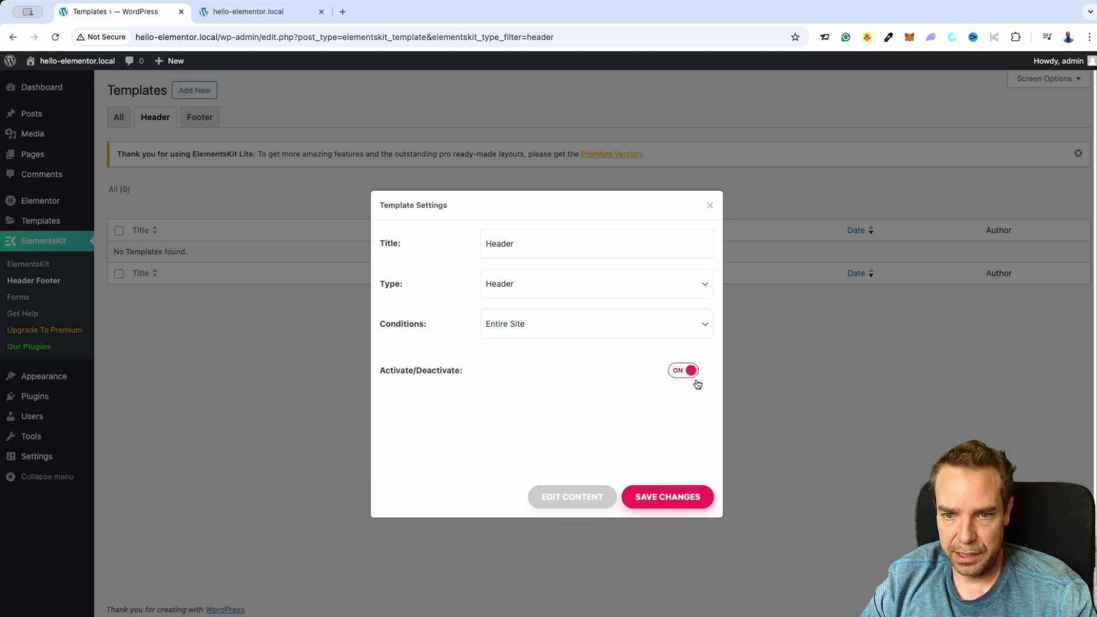
left_click(691, 498)
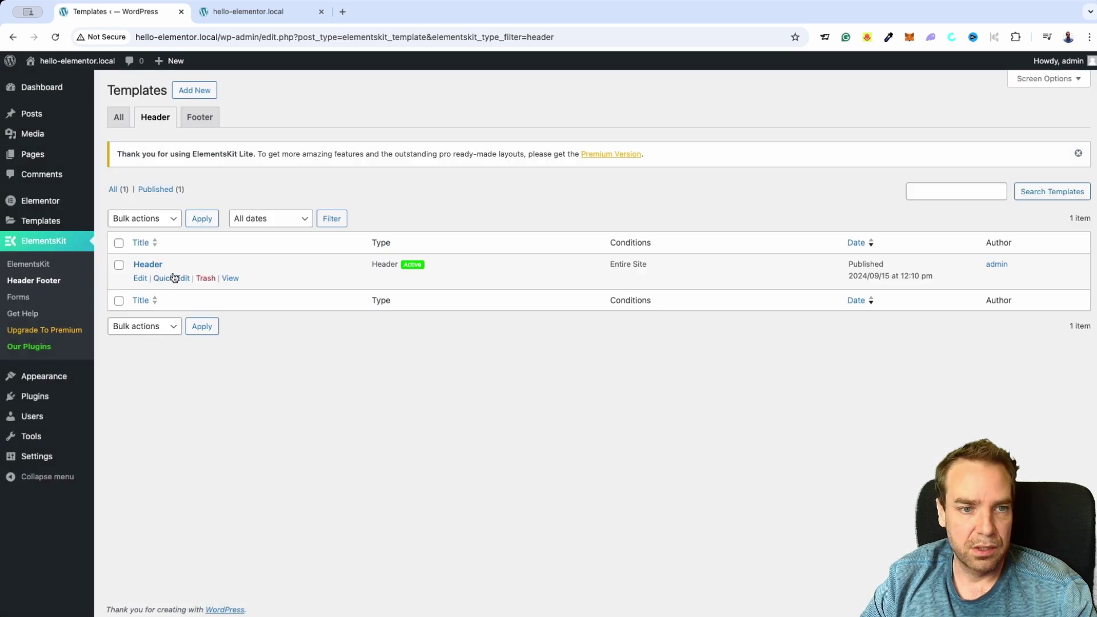
left_click(141, 279)
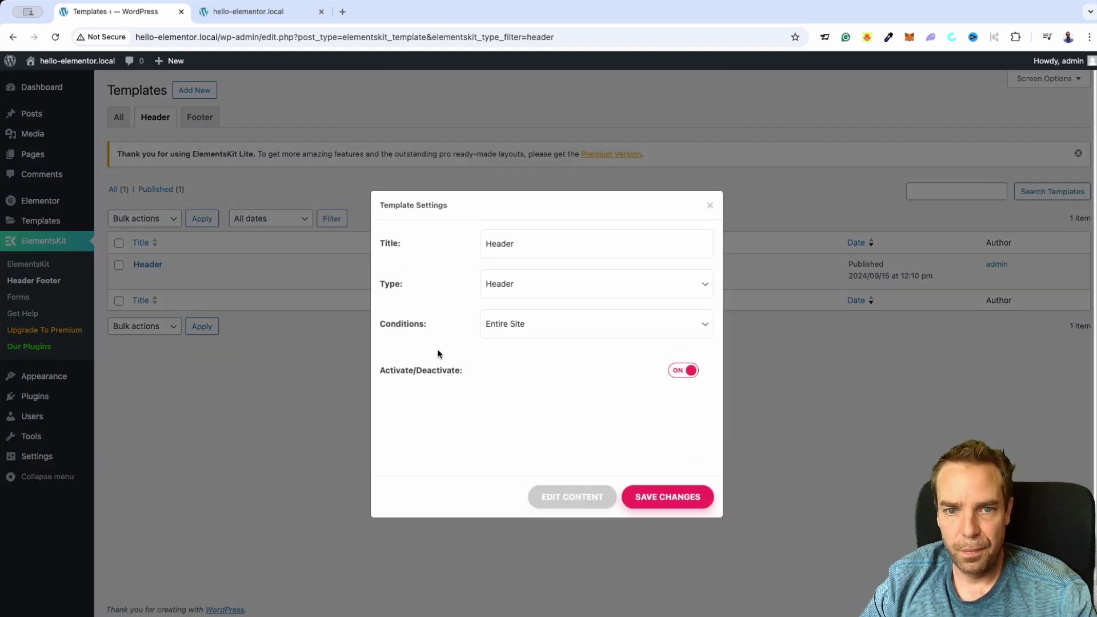
left_click(590, 505)
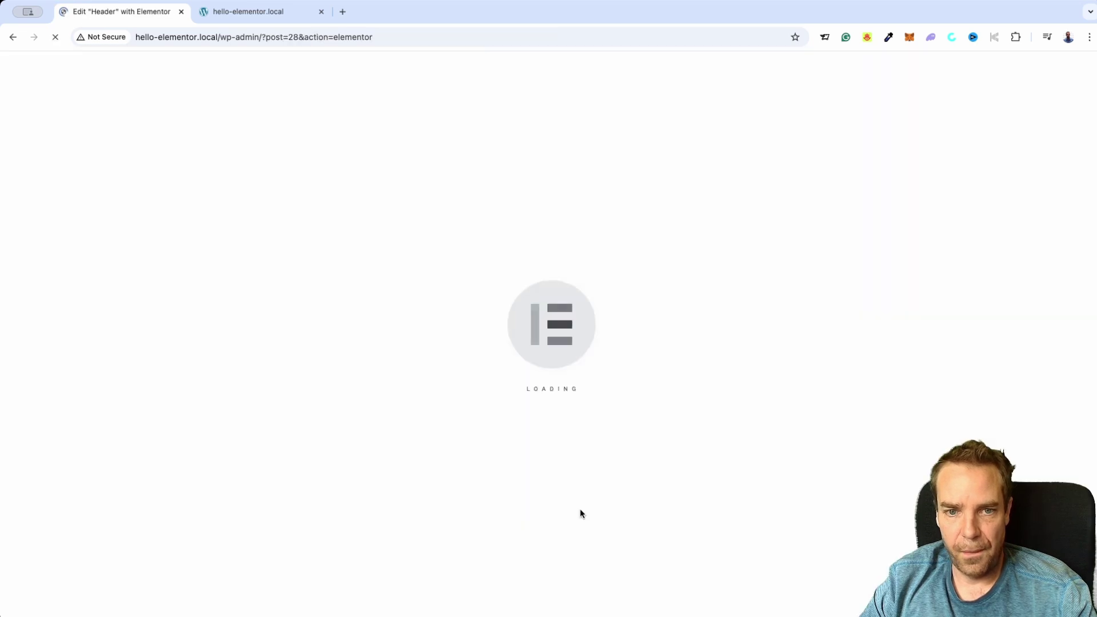
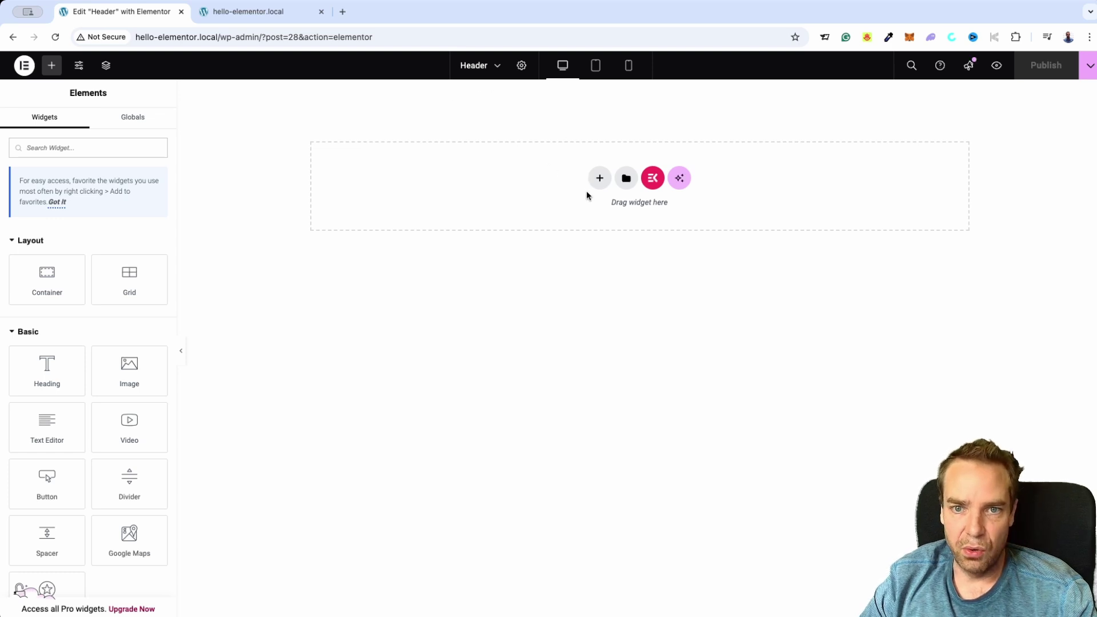
Add a single-column flexbox container with a downward direction to the header and set its content width to Full Width
left_click(600, 181)
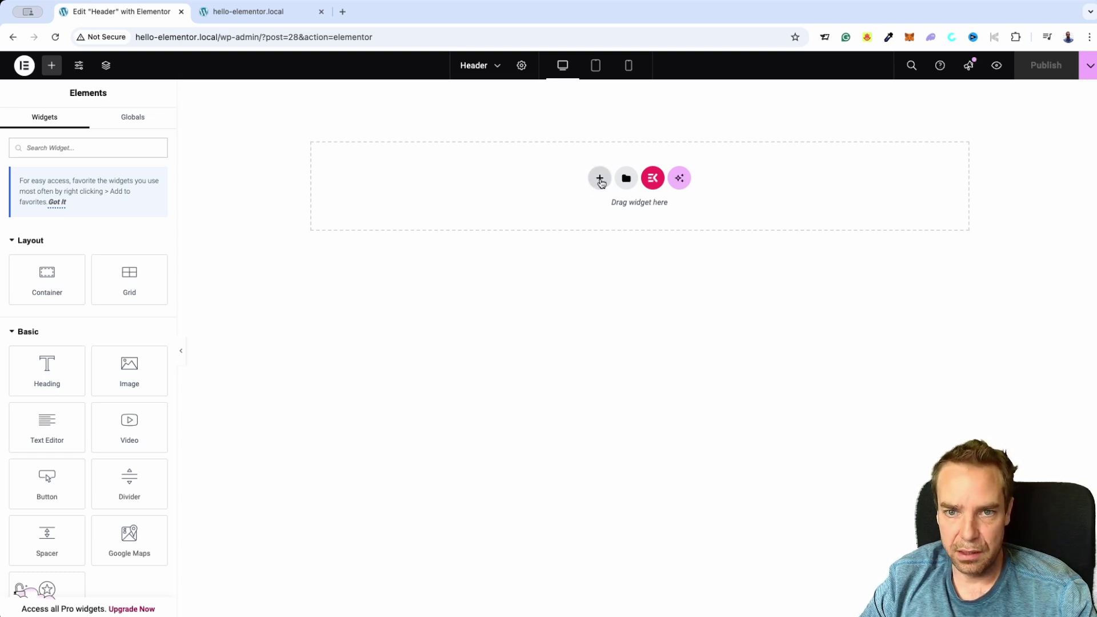
left_click(600, 180)
left_click(604, 217)
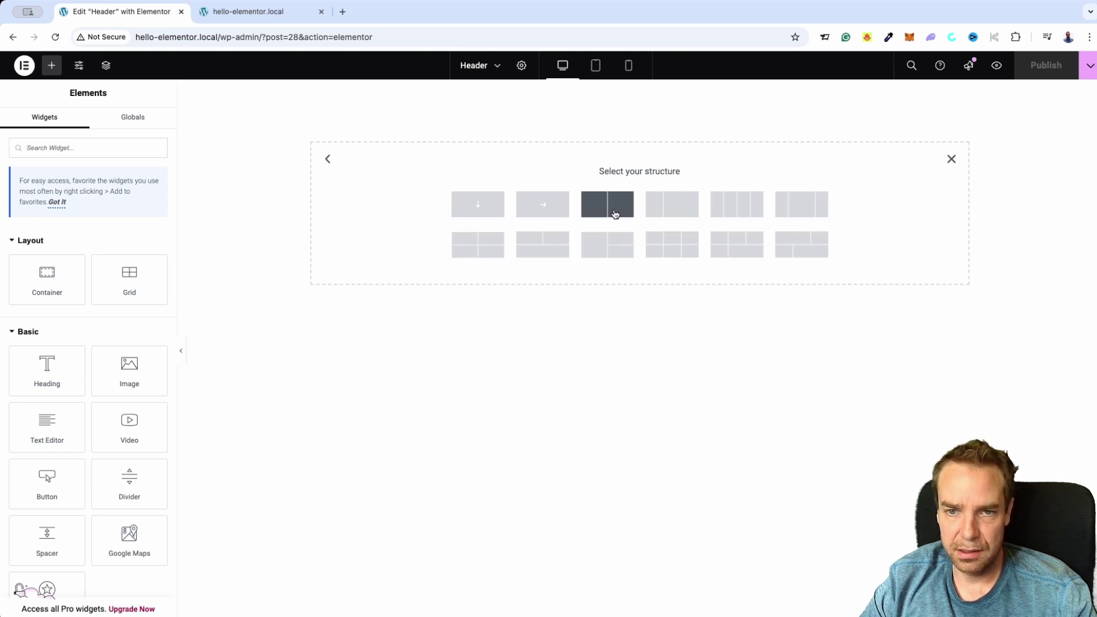
left_click(487, 208)
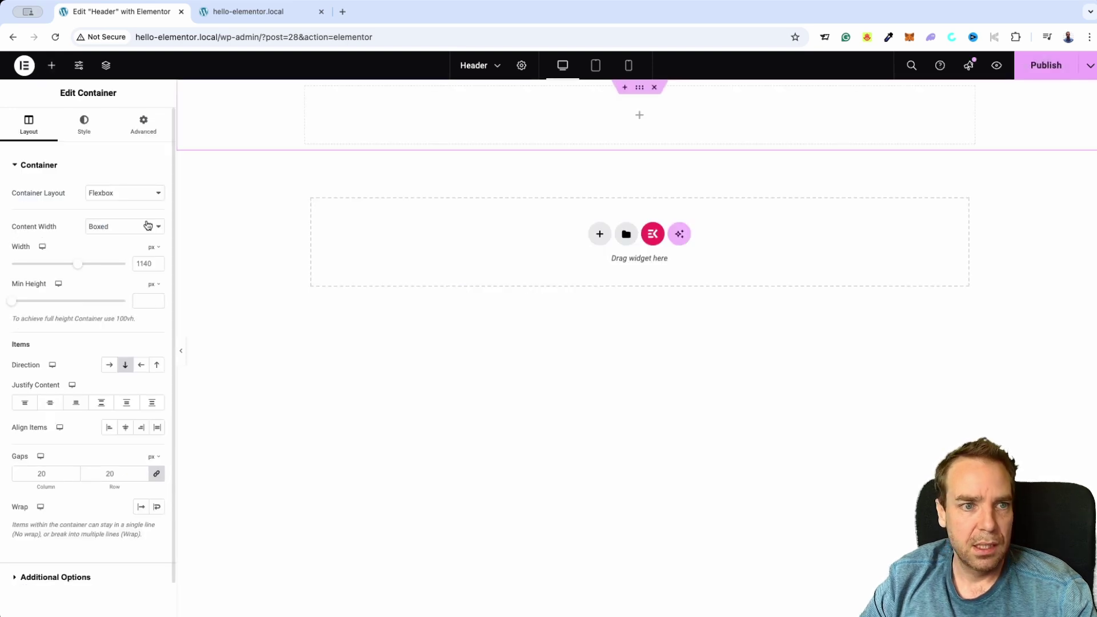
left_click(122, 239)
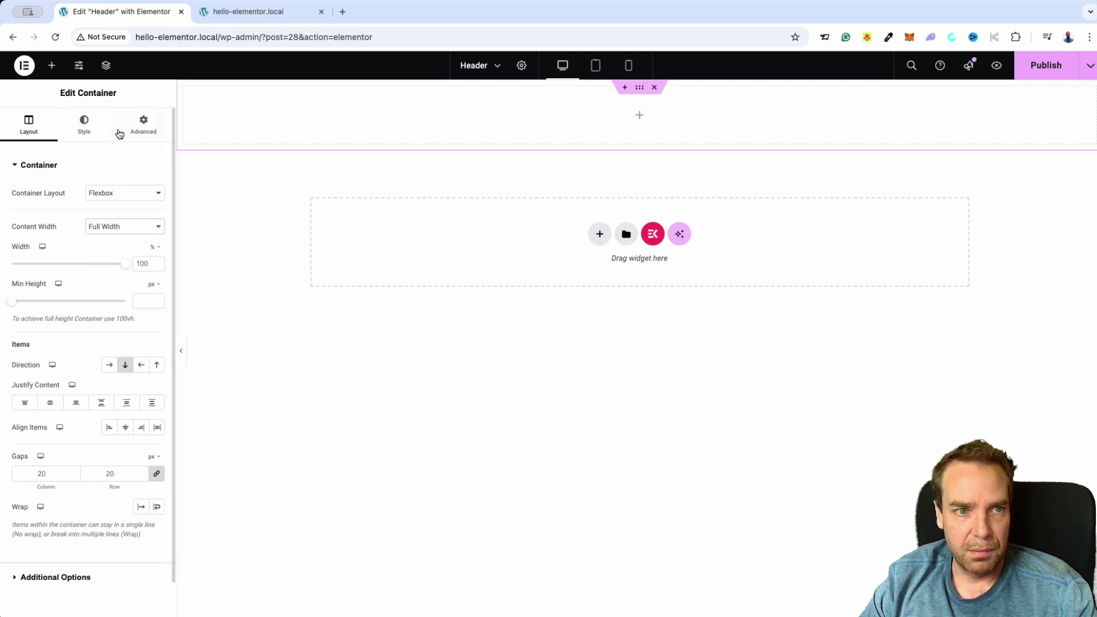
Nest a new container inside the header's outer container and set its content width to Full Width
left_click(51, 66)
left_click_drag(39, 286, 492, 117)
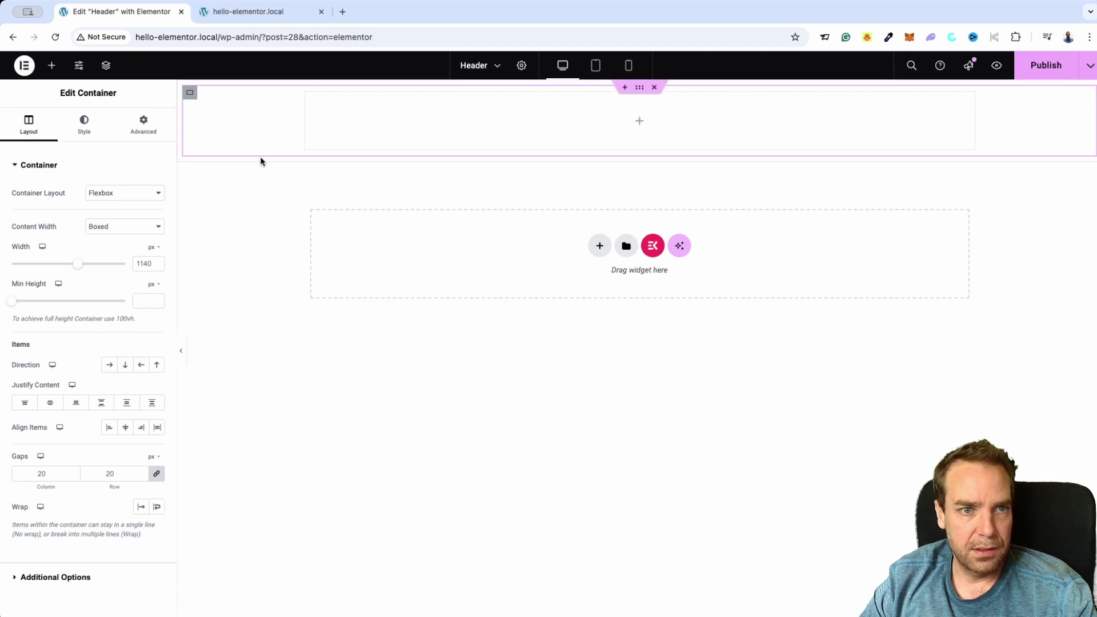
left_click(117, 243)
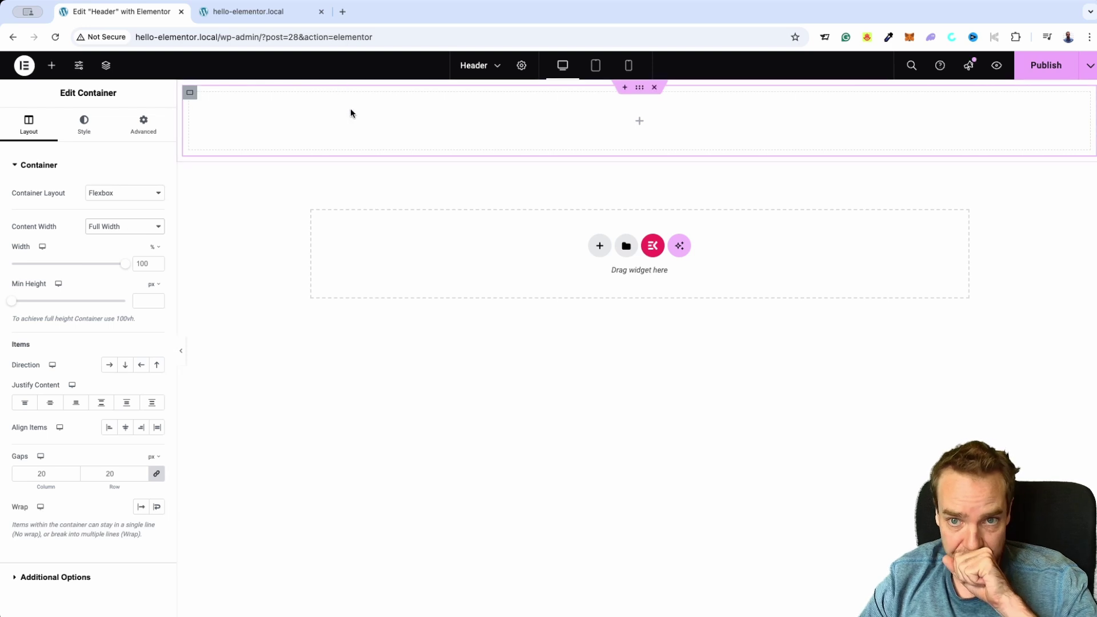
Add a container inside the nested one, duplicate it, and set the parent container's direction to row so both sit side by side
left_click(52, 65)
left_click_drag(47, 286, 515, 129)
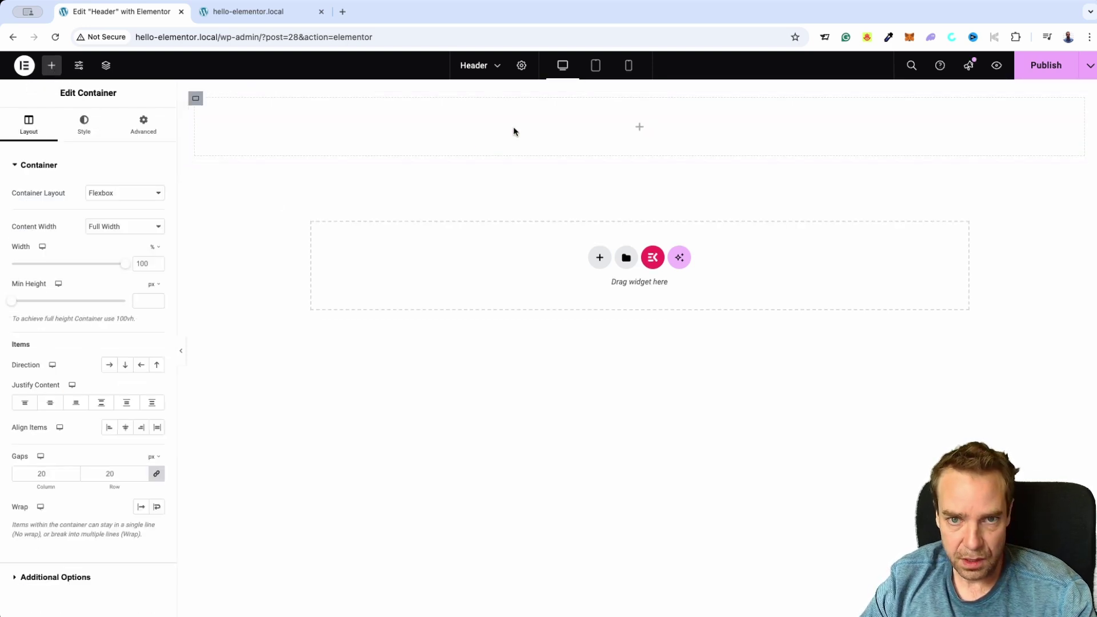
right_click(194, 95)
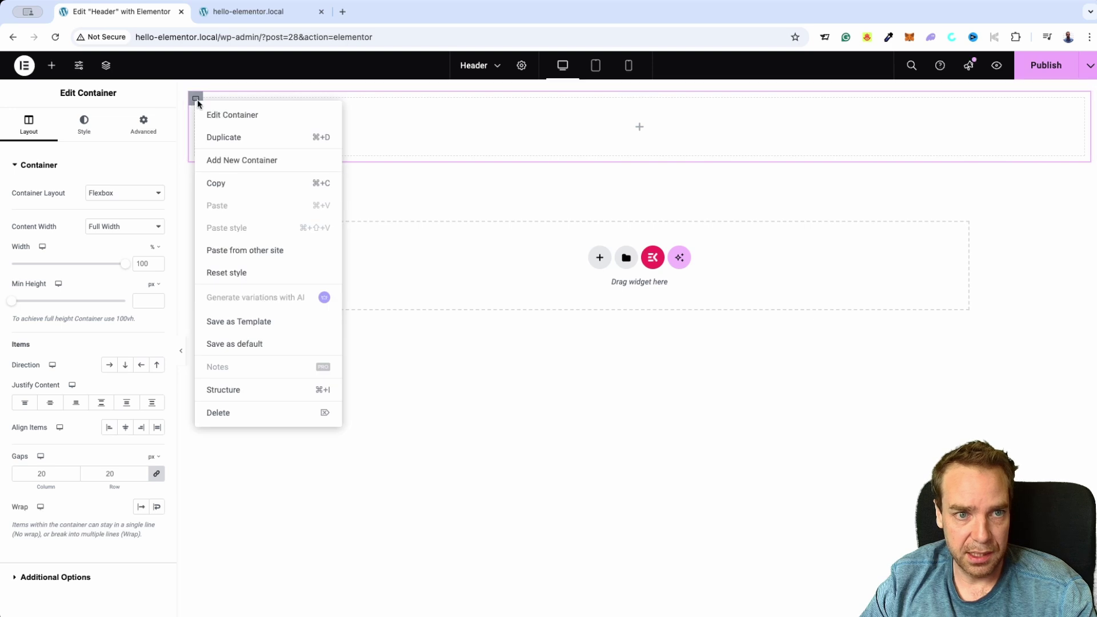
left_click(219, 138)
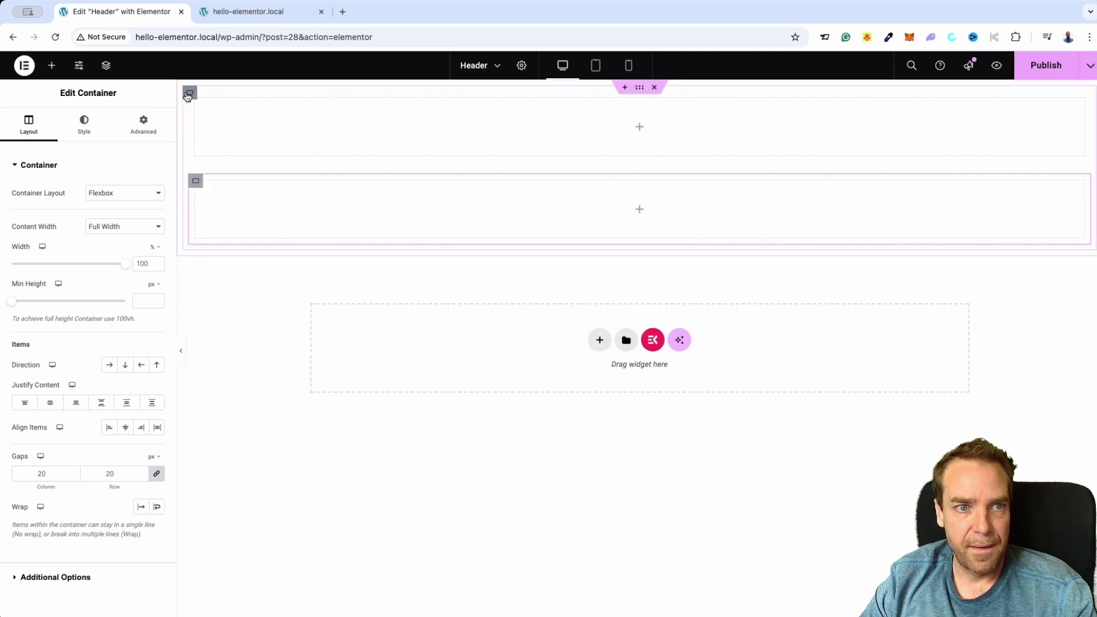
left_click(110, 365)
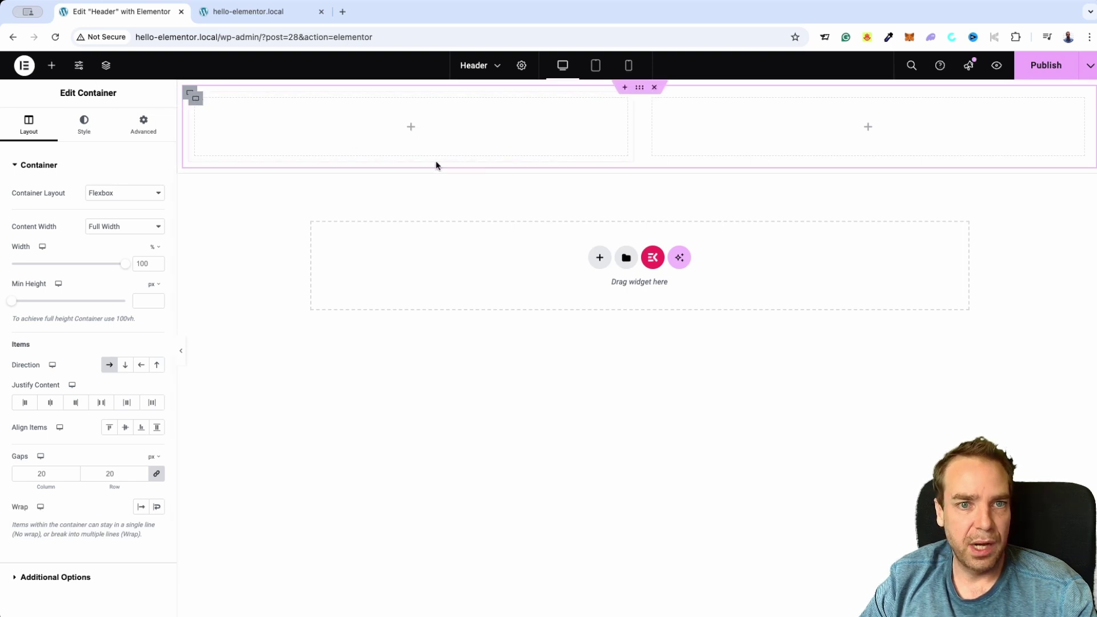
Add an Image widget showing the Digital Insight logo and move it into the first of the two side-by-side containers
left_click(411, 127)
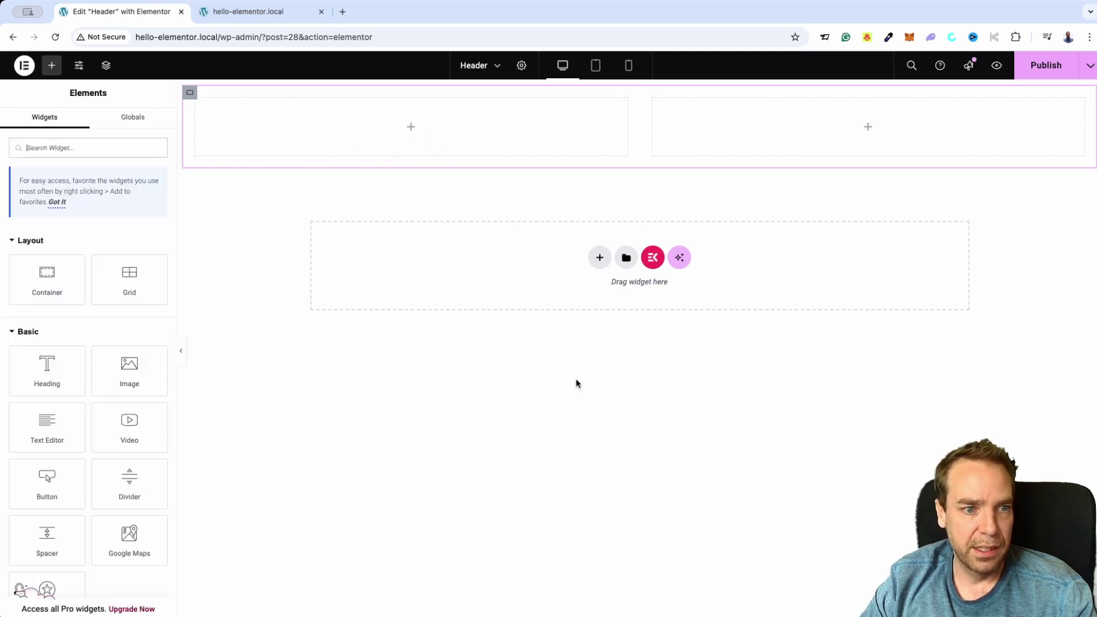
left_click(128, 366)
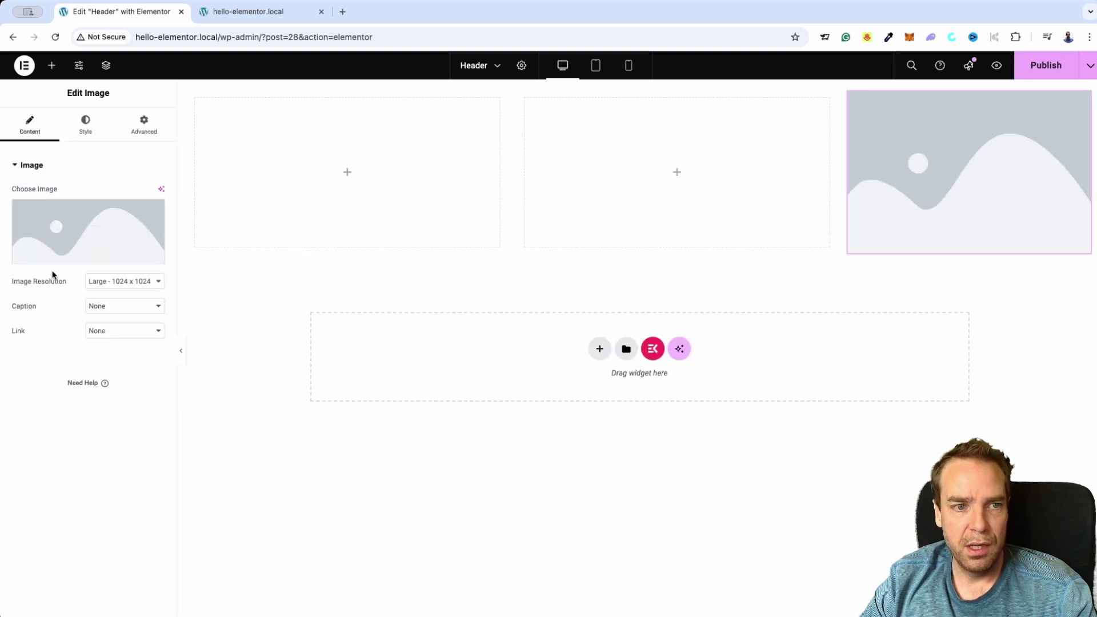
left_click(123, 245)
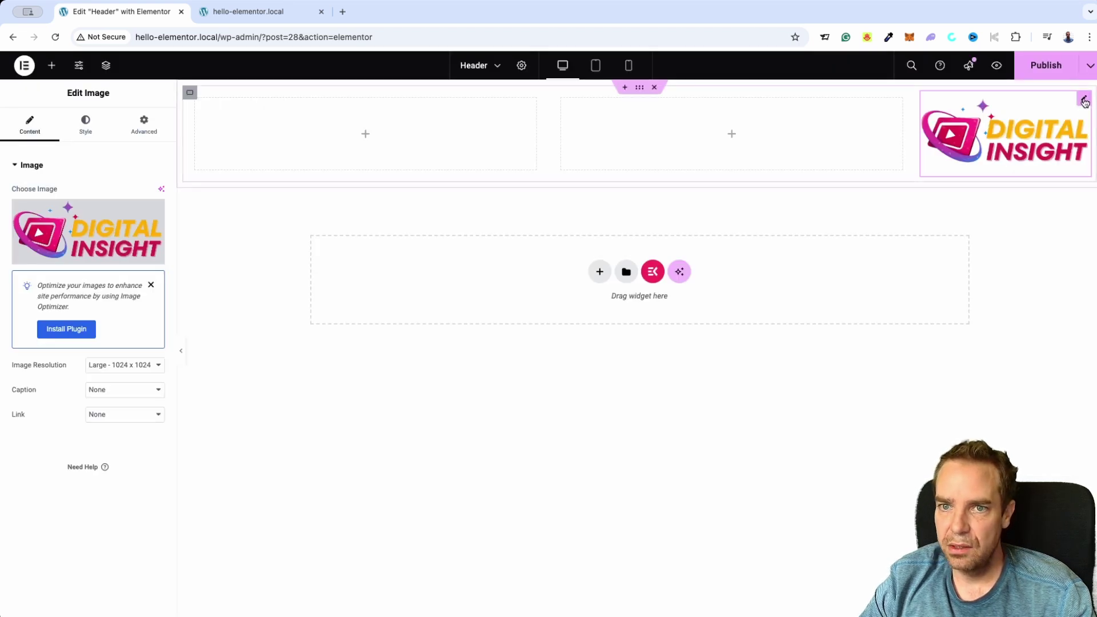
left_click_drag(1084, 102, 249, 125)
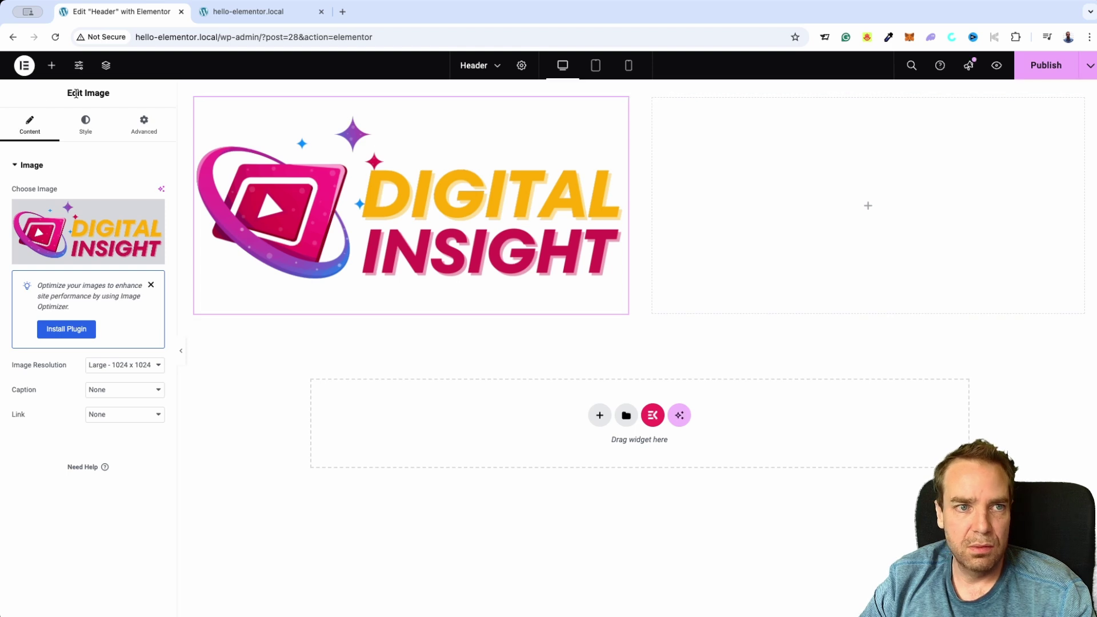
Set the logo image to a custom resolution with a width of 250 and align it left
left_click(51, 67)
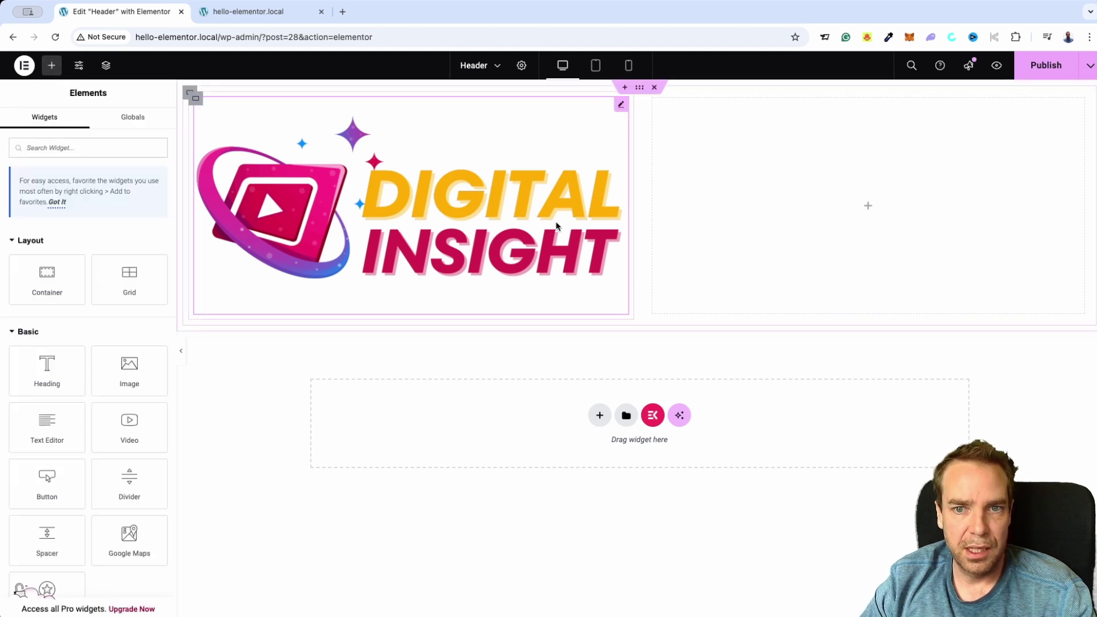
left_click(624, 109)
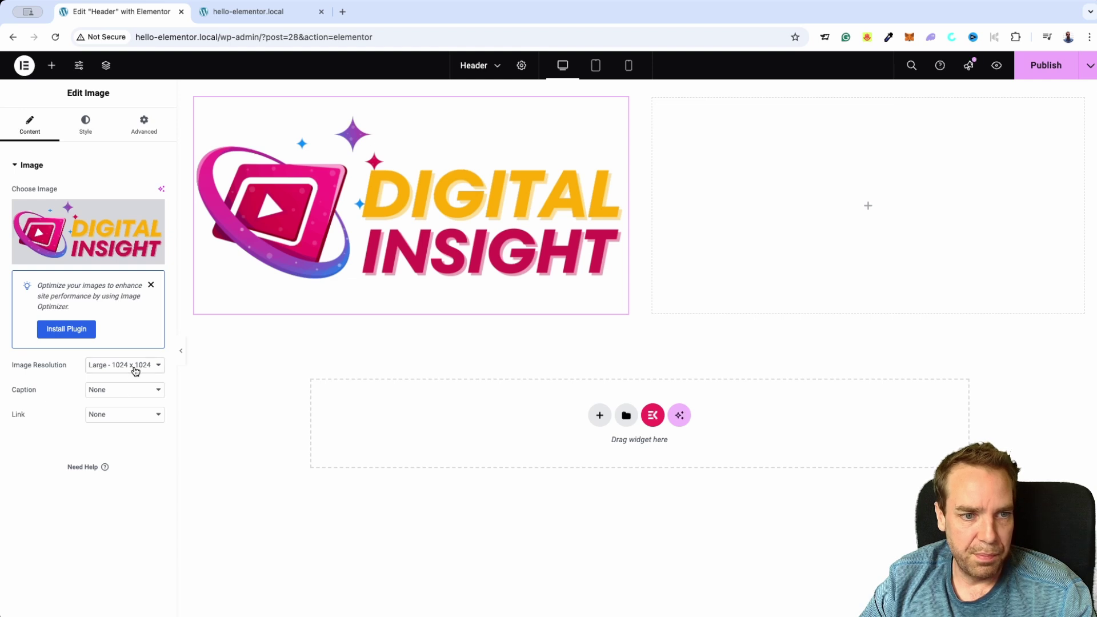
left_click(131, 420)
left_click(25, 430)
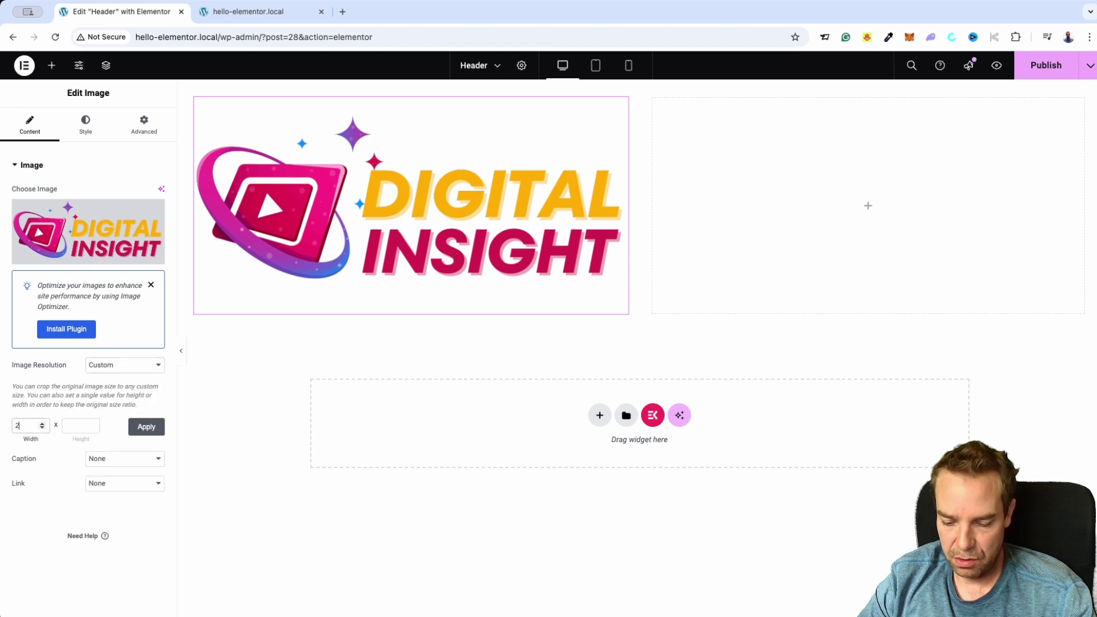
left_click(146, 427)
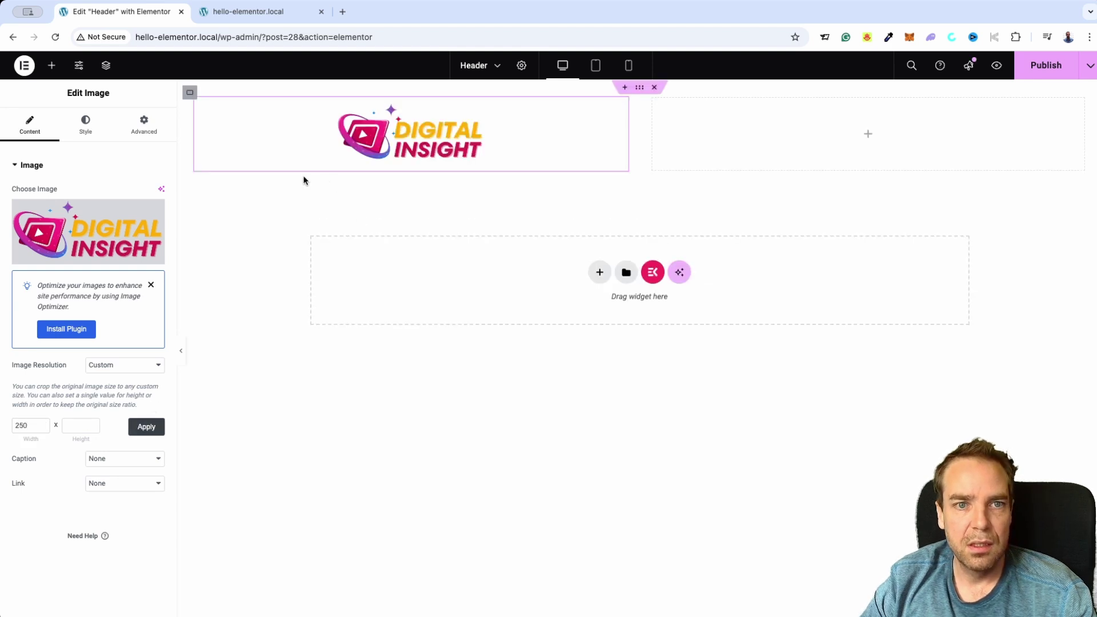
left_click(87, 130)
left_click(125, 193)
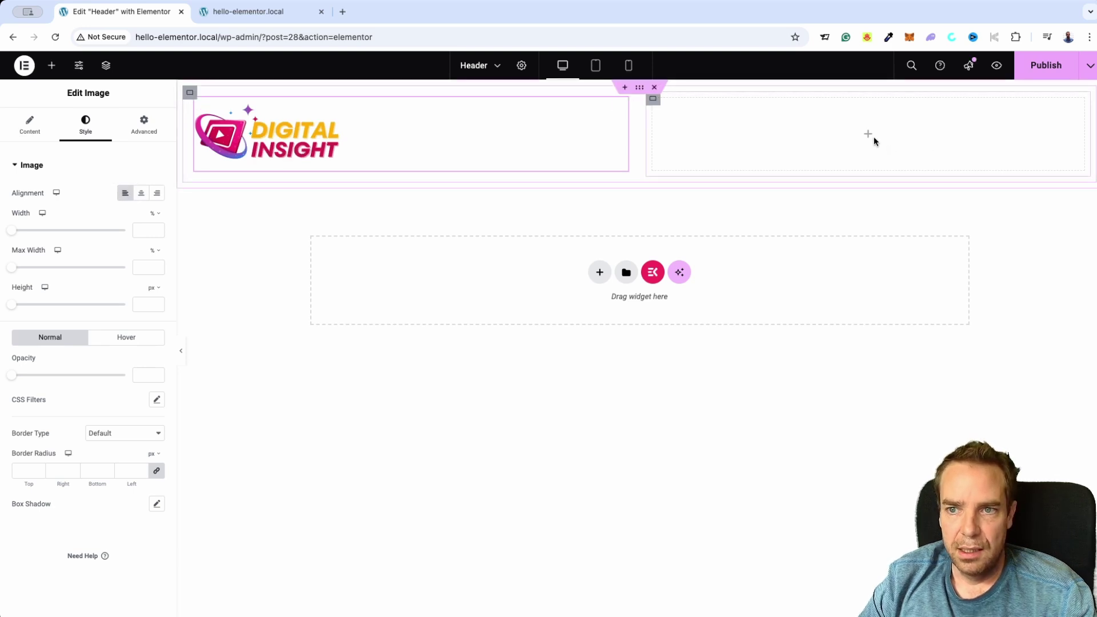
Duplicate the empty container beside the logo and place an ElementsKit Nav Menu widget in the middle container
right_click(653, 99)
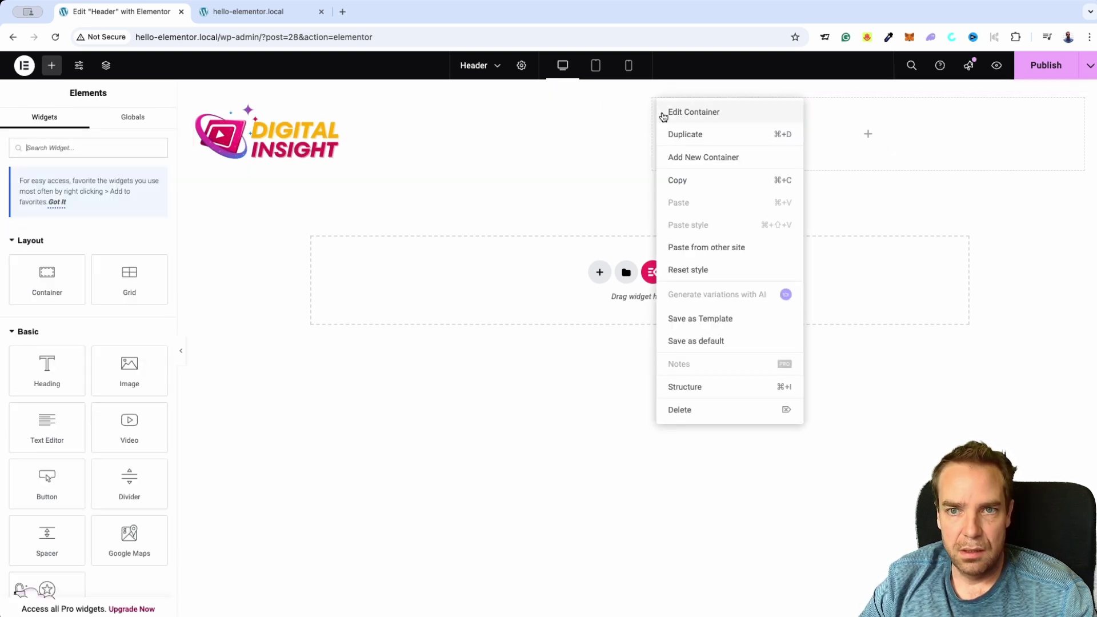
left_click(702, 140)
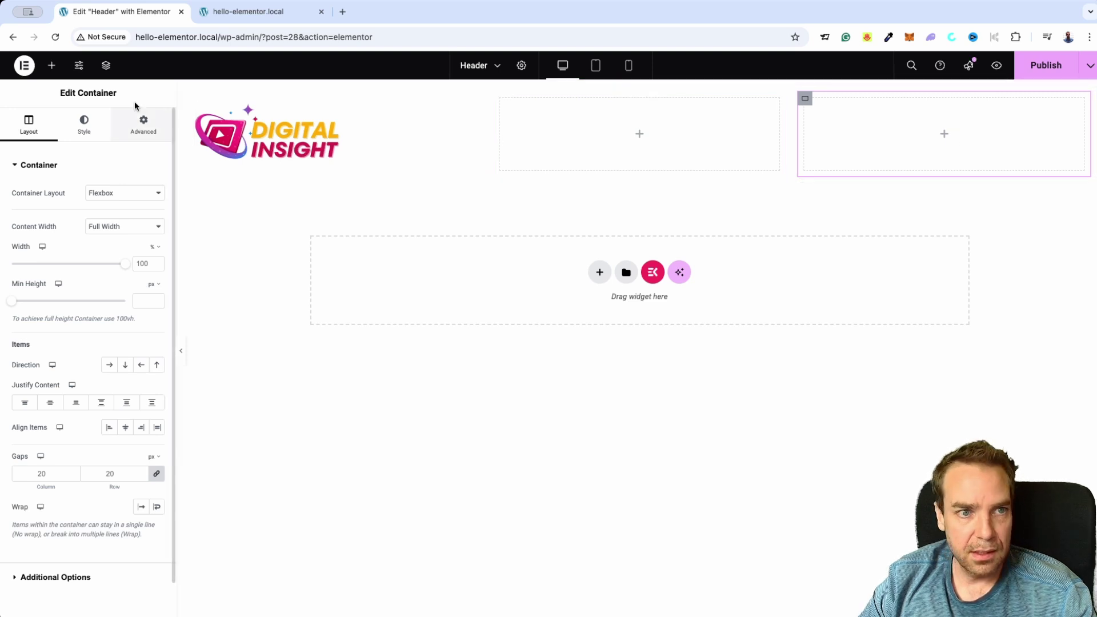
left_click(51, 66)
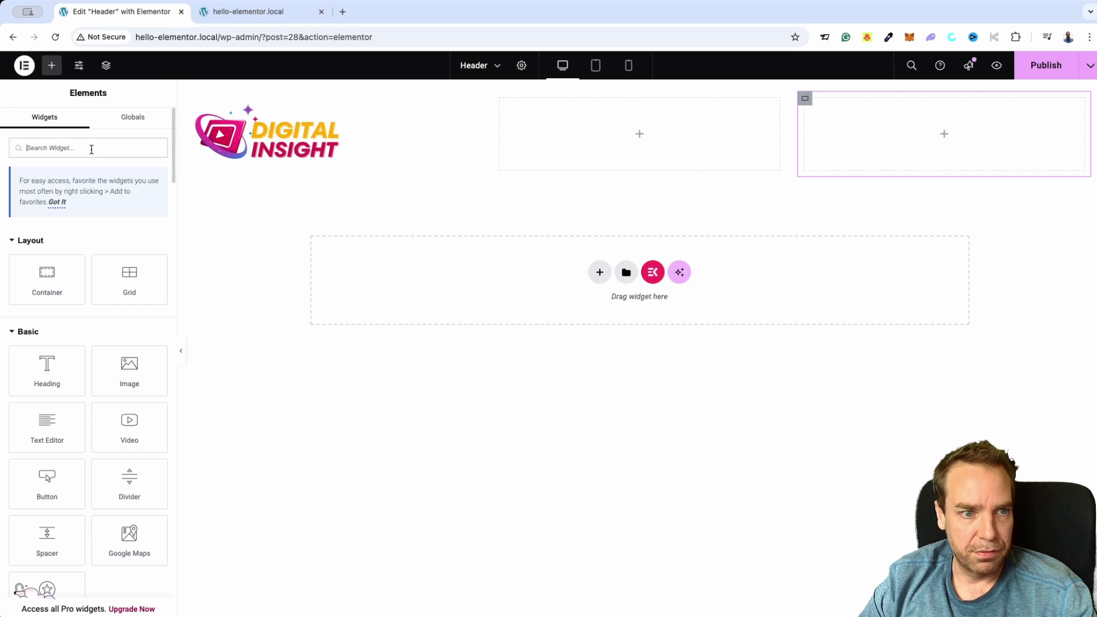
type("menu")
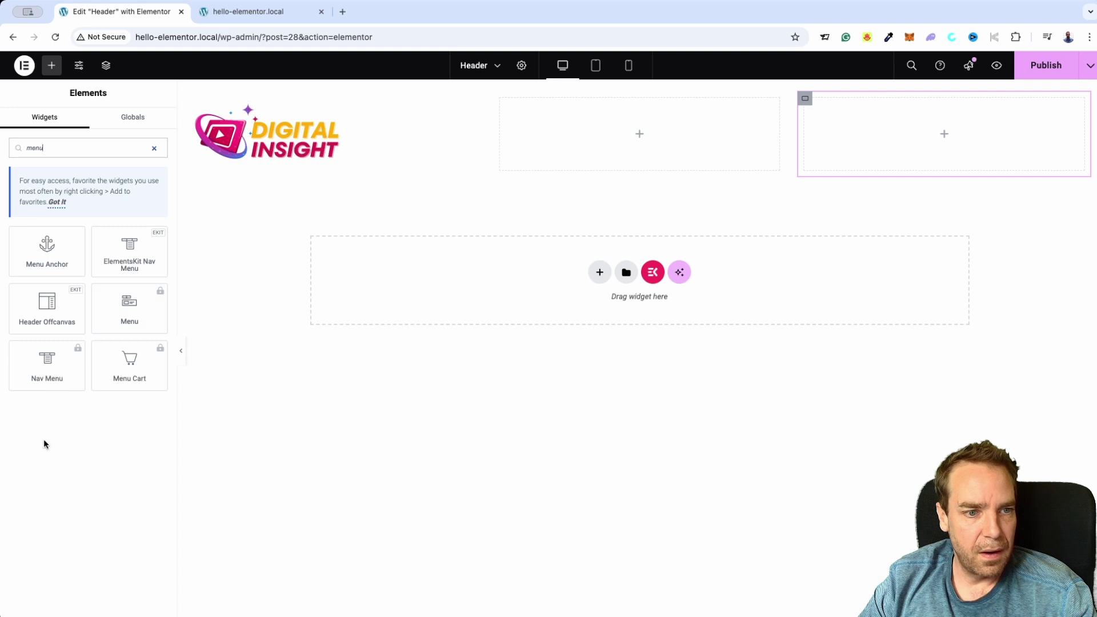
left_click_drag(118, 260, 636, 137)
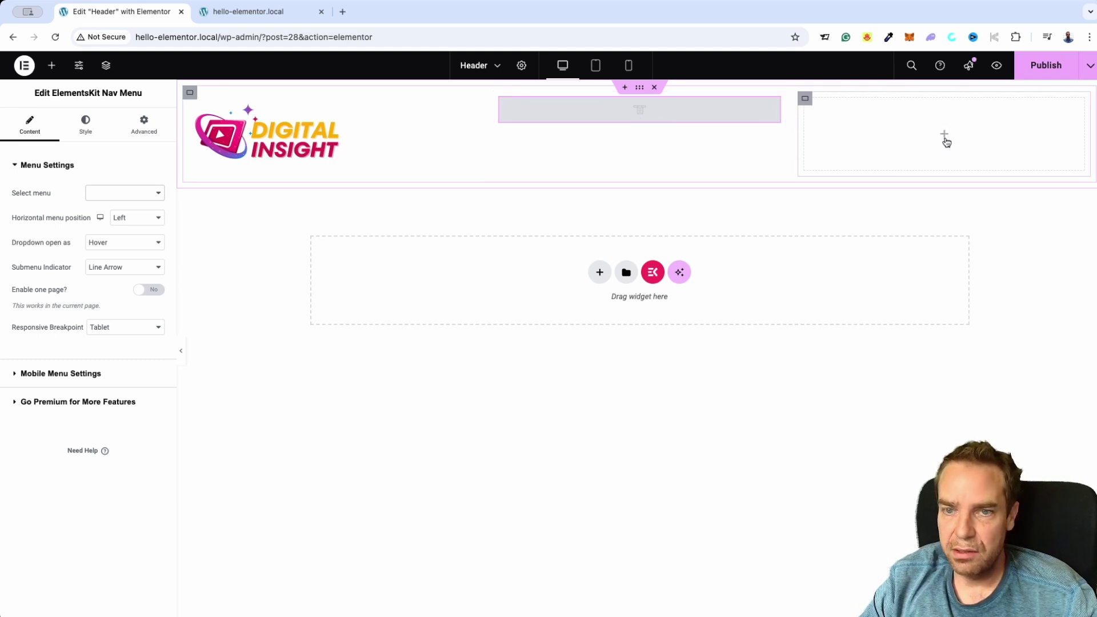
Place a Button widget in the empty container after the nav menu
left_click(52, 67)
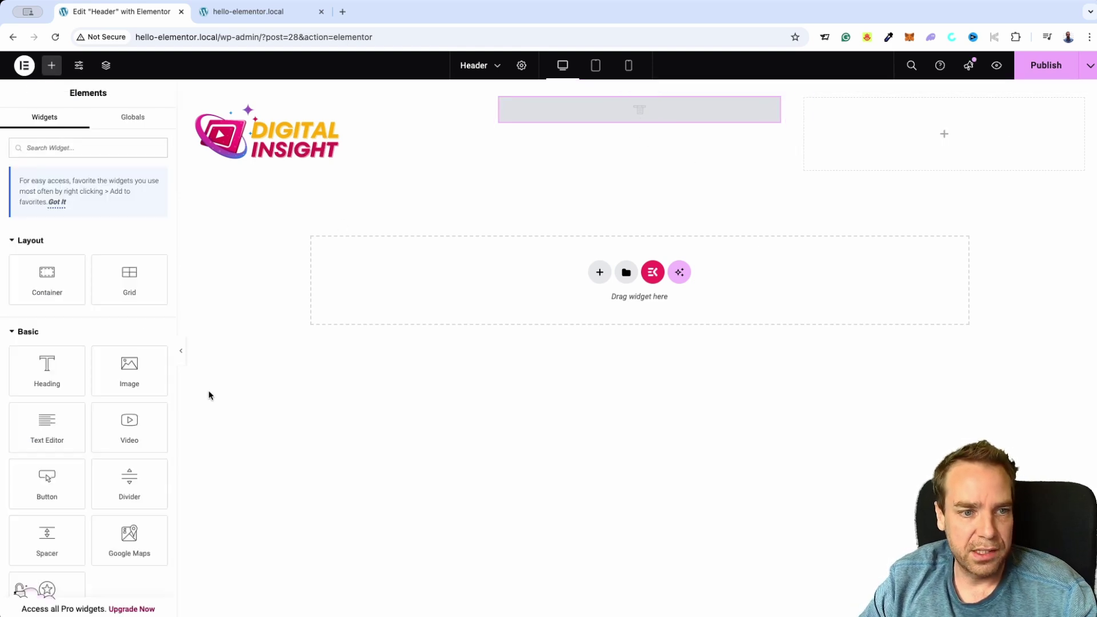
left_click_drag(35, 493, 891, 160)
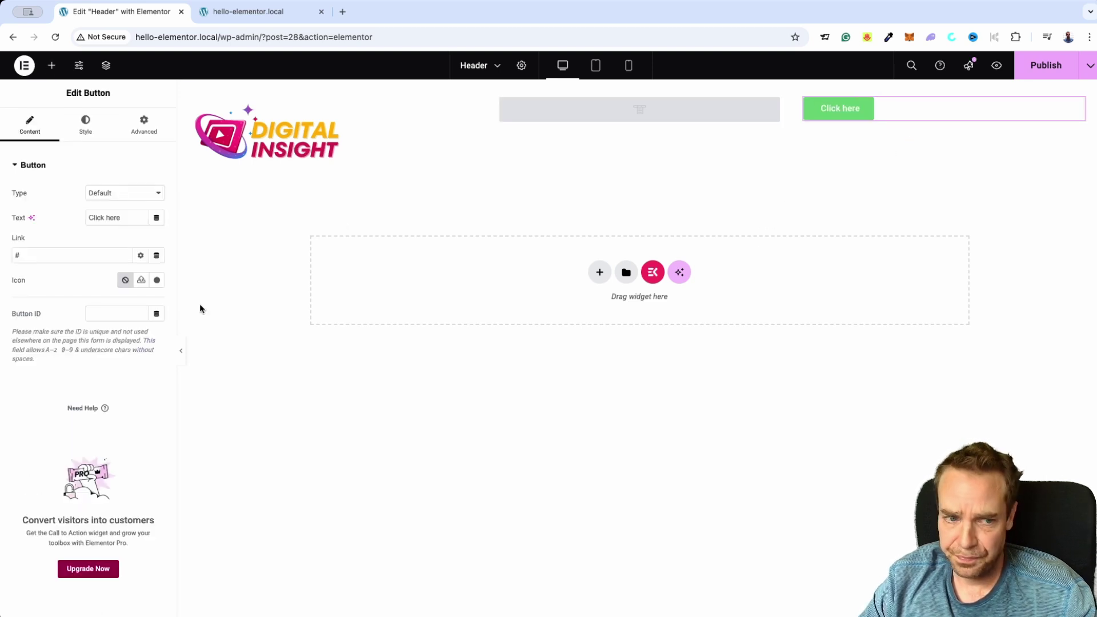
Center the Click here button in its container and set its background color to blue (#1B13FF)
left_click(94, 134)
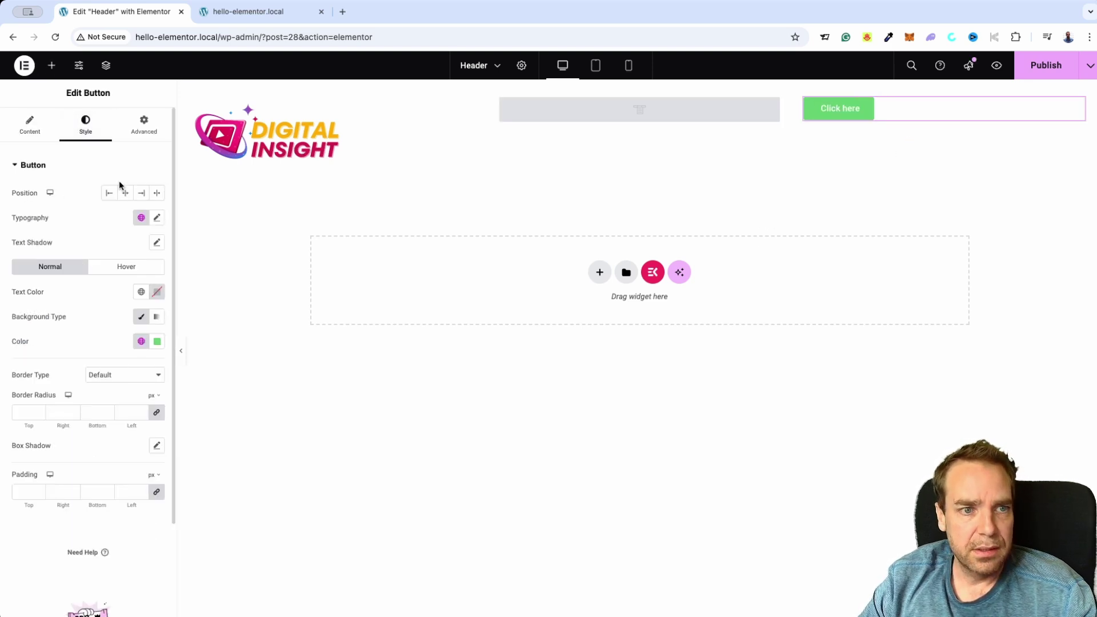
left_click(126, 195)
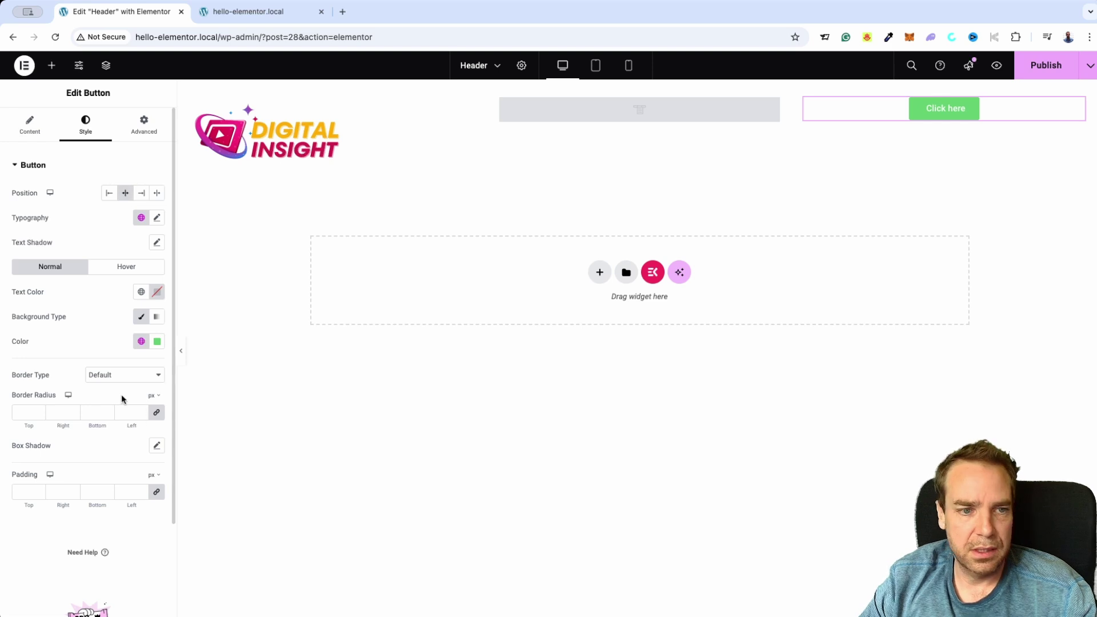
left_click(157, 342)
left_click_drag(156, 435, 136, 449)
left_click_drag(170, 484, 179, 484)
left_click_drag(165, 438, 214, 389)
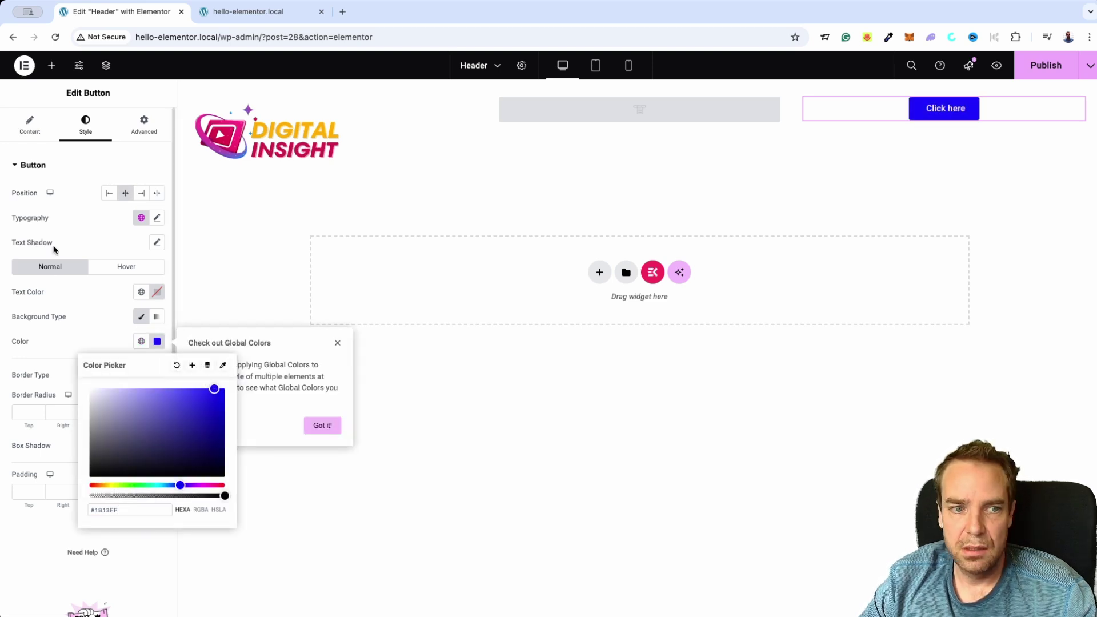
Set the outer header container's content justification to Space Around
left_click(51, 65)
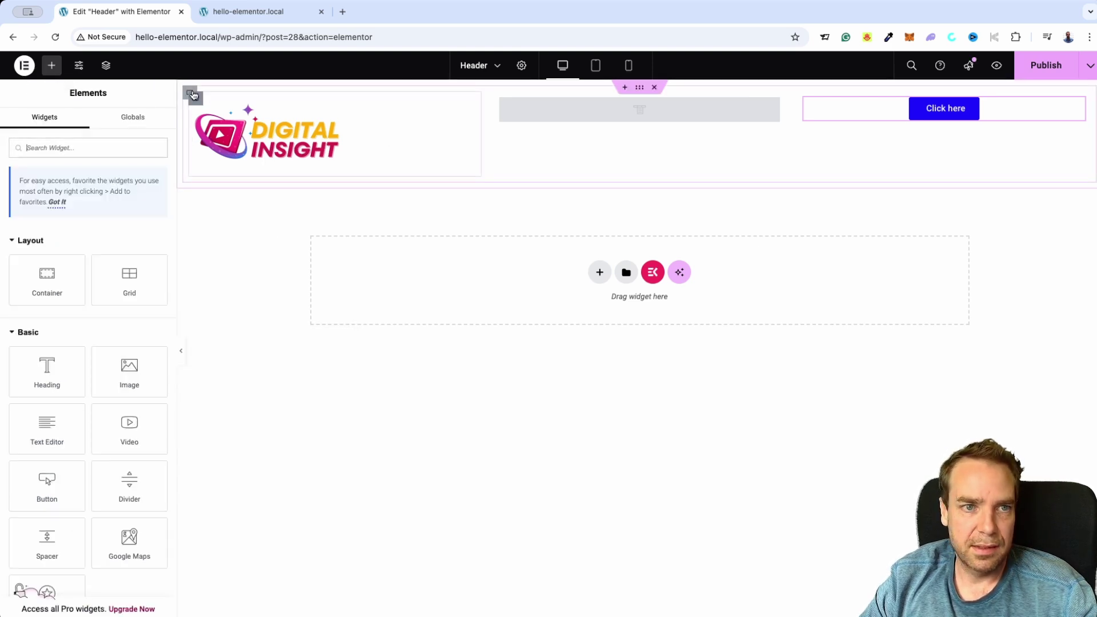
left_click(638, 91)
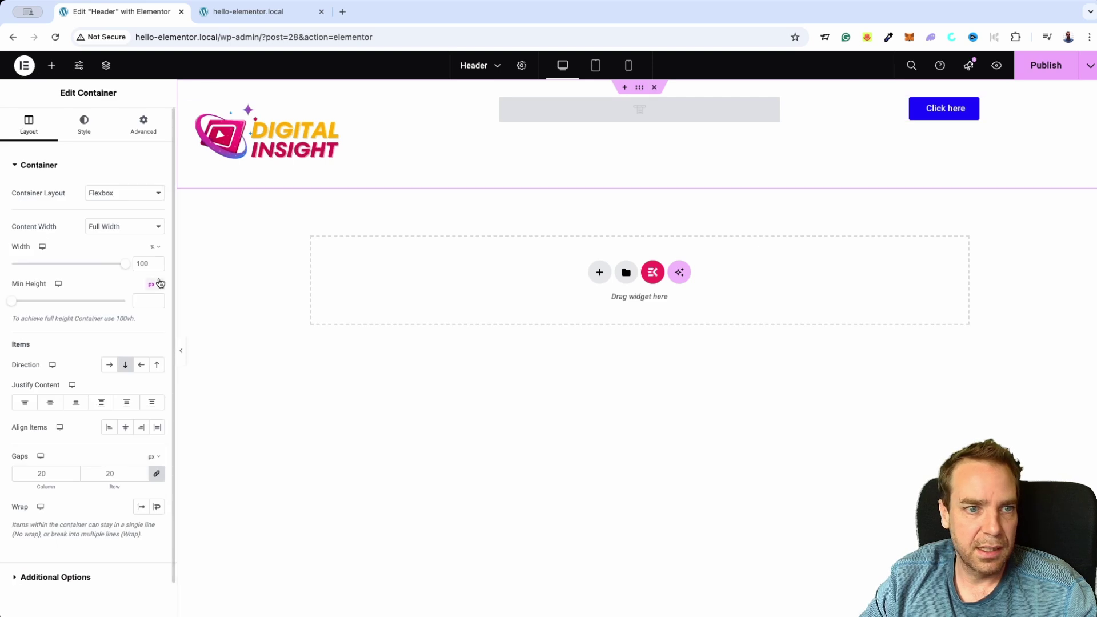
left_click(120, 409)
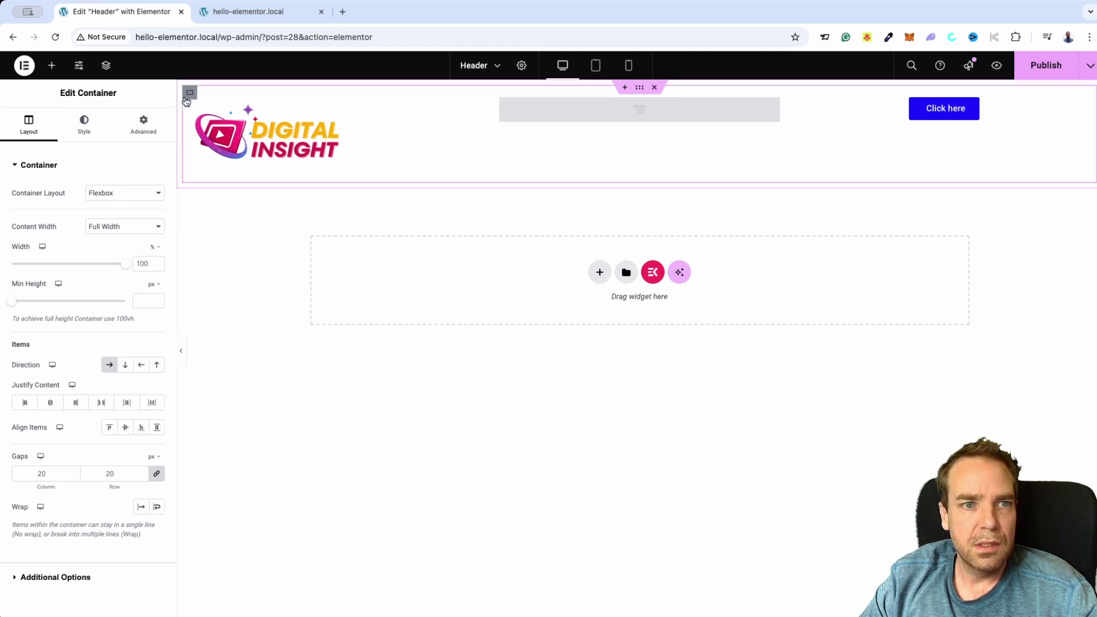
Vertically center the items in the inner row container holding logo, menu and button, and publish the header
left_click(109, 364)
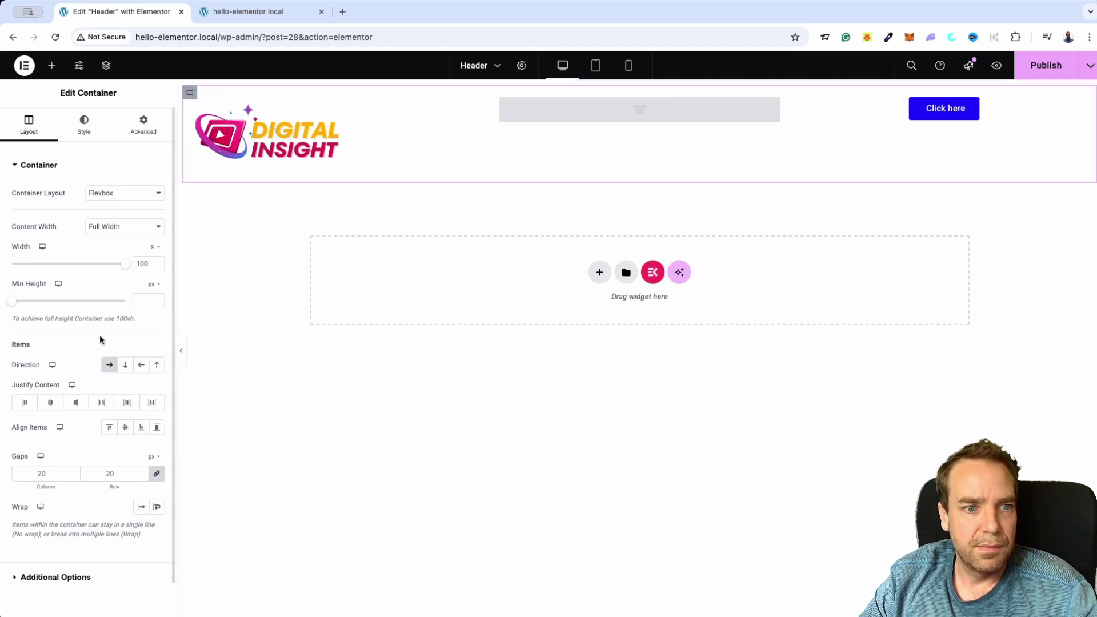
left_click(125, 428)
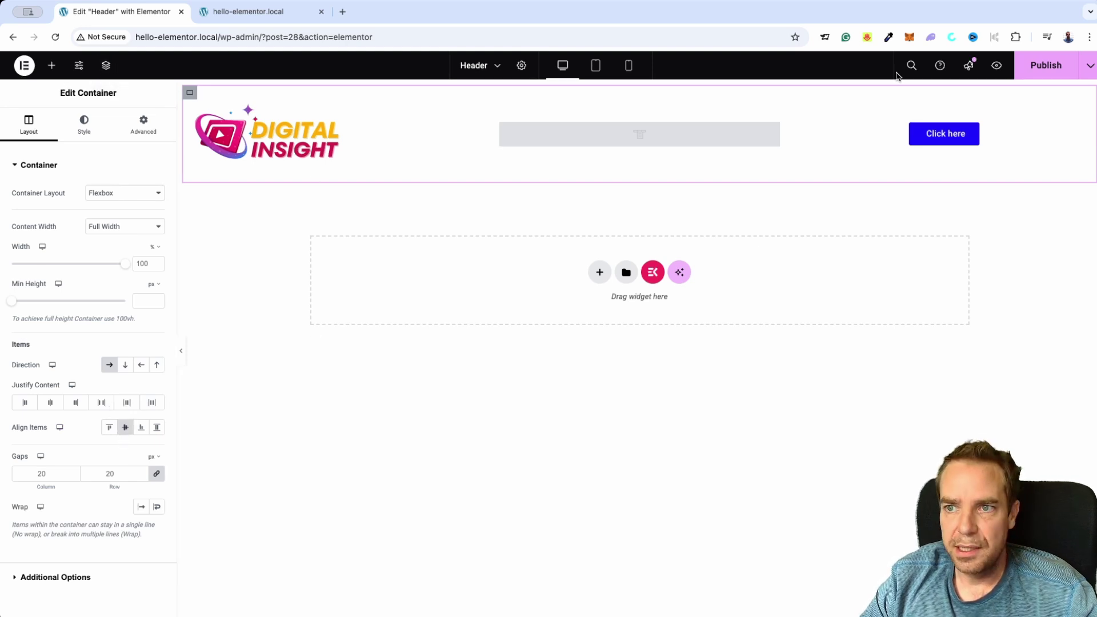
left_click(1044, 67)
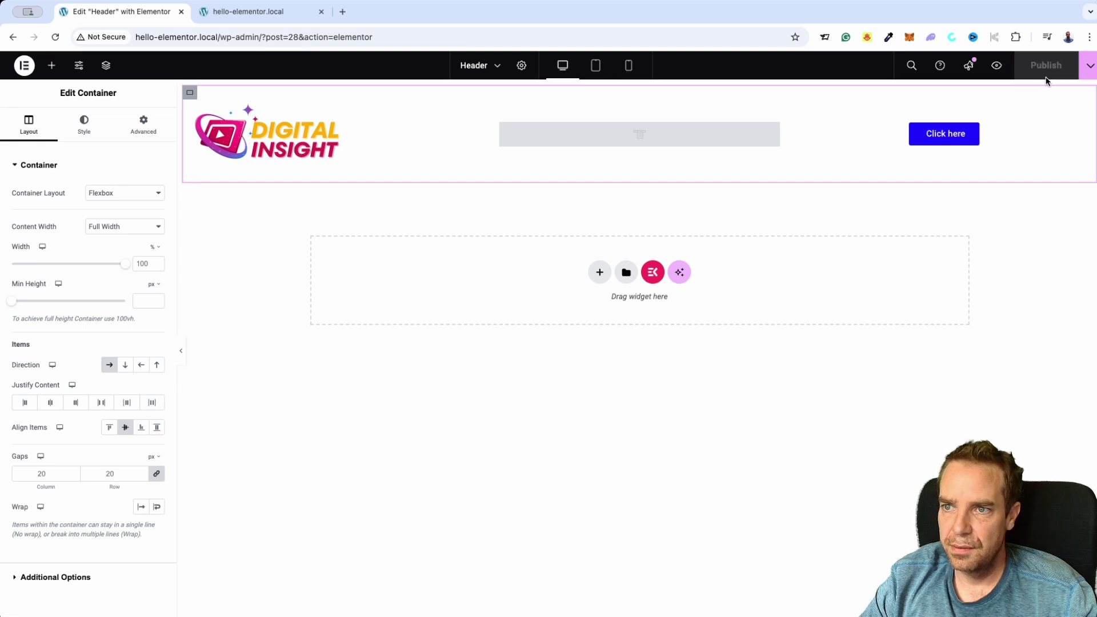
left_click(434, 216)
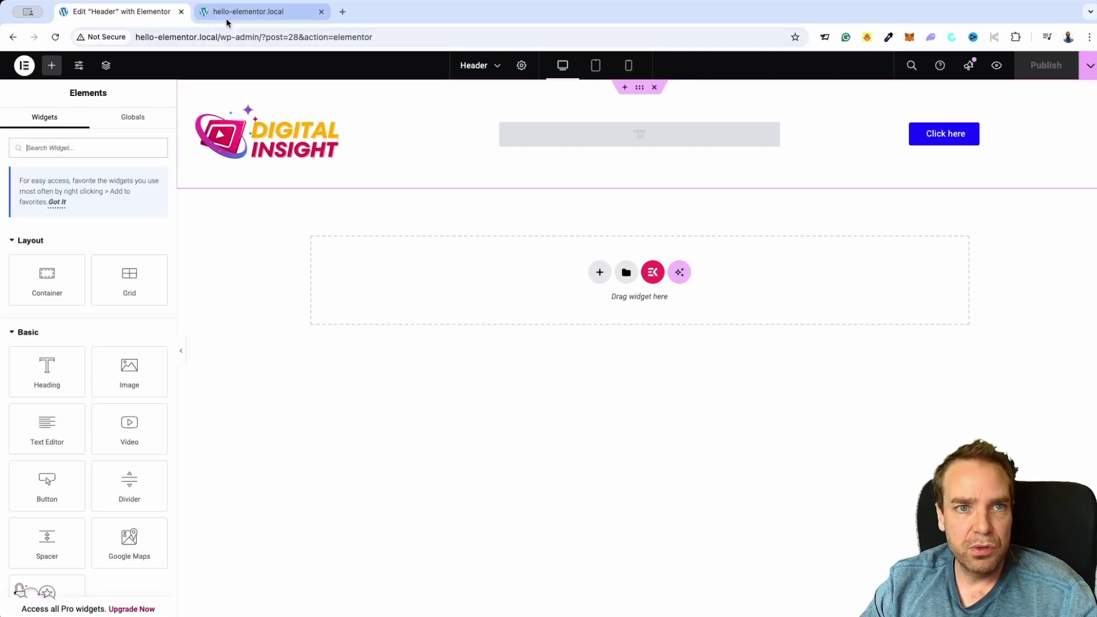
Reload the live hello-elementor.local home page and examine how the new header behaves while scrolling
left_click(244, 14)
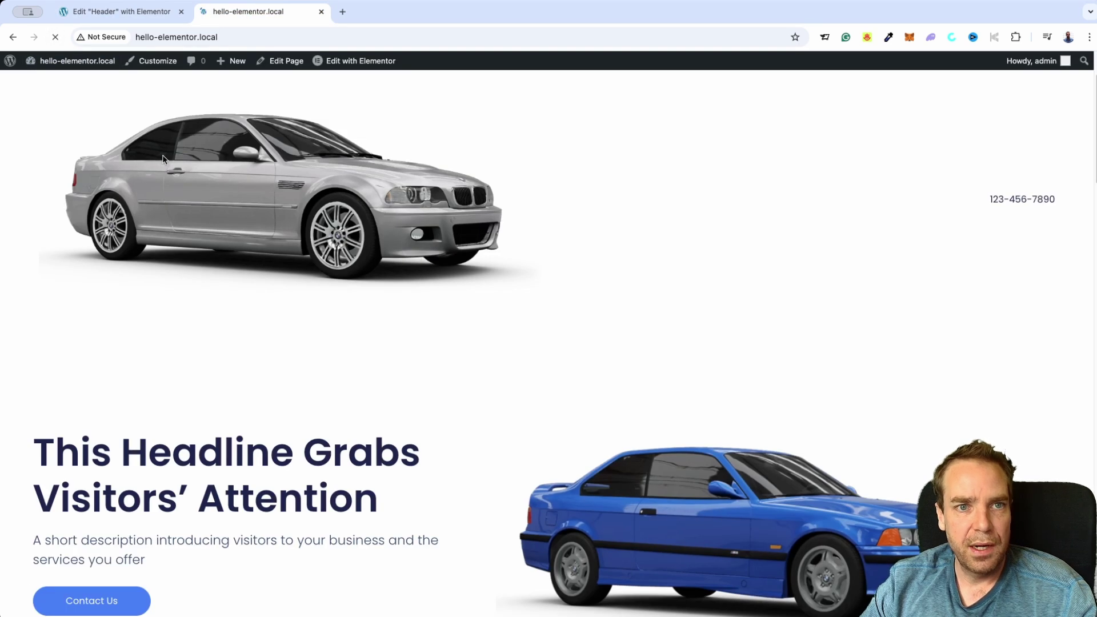
scroll(273, 194, "up", 2)
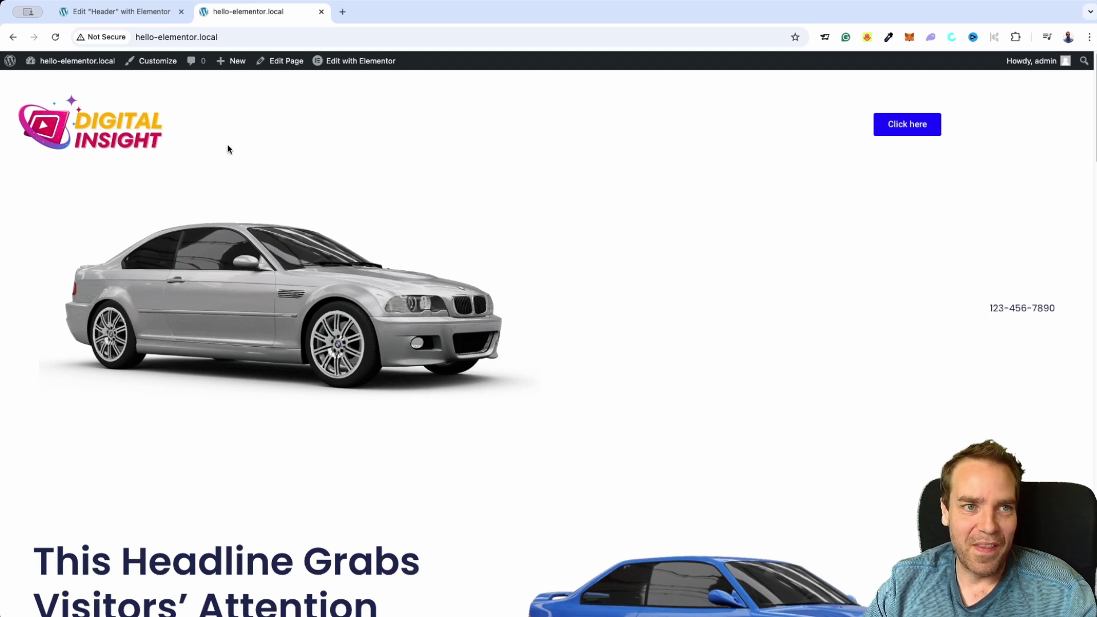
scroll(433, 180, "down", 5)
scroll(433, 179, "up", 5)
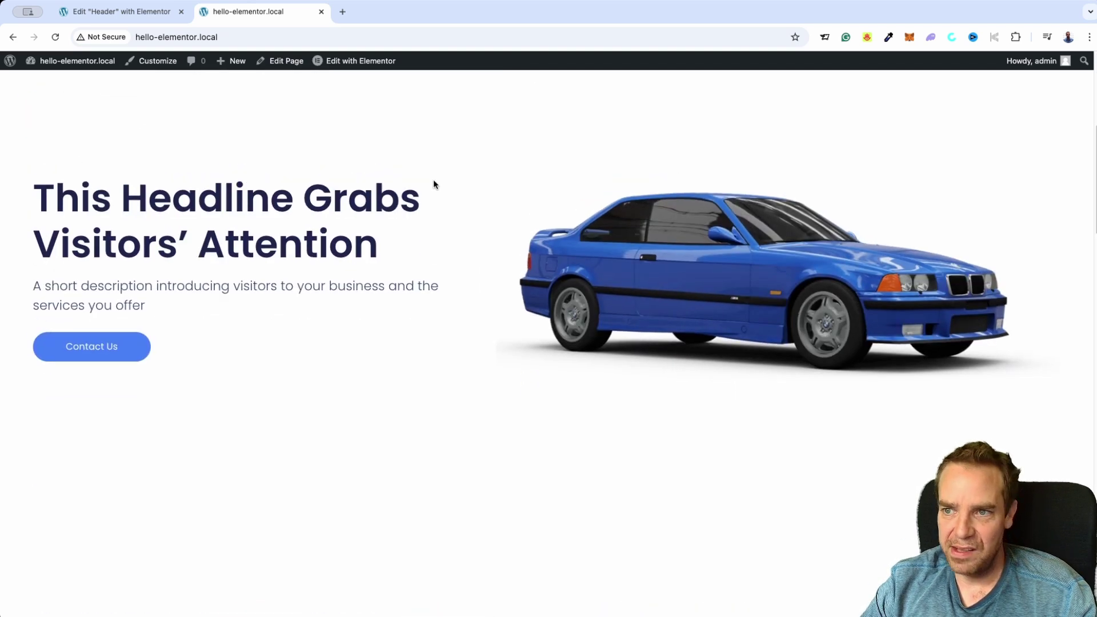
scroll(503, 220, "down", 8)
scroll(549, 289, "up", 10)
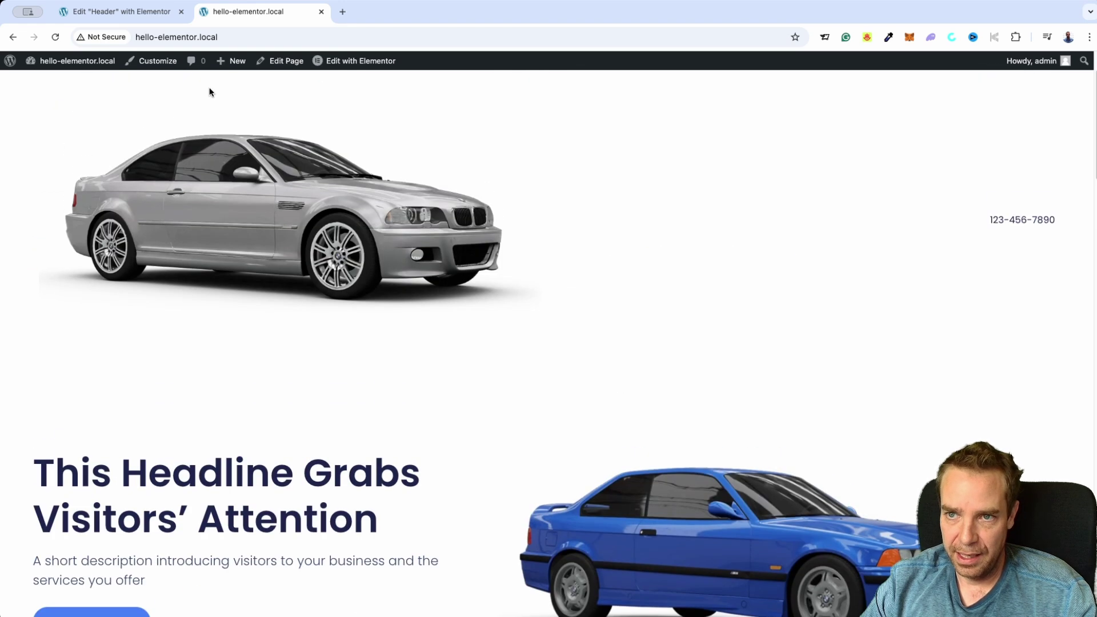
scroll(401, 109, "up", 2)
scroll(673, 302, "down", 6)
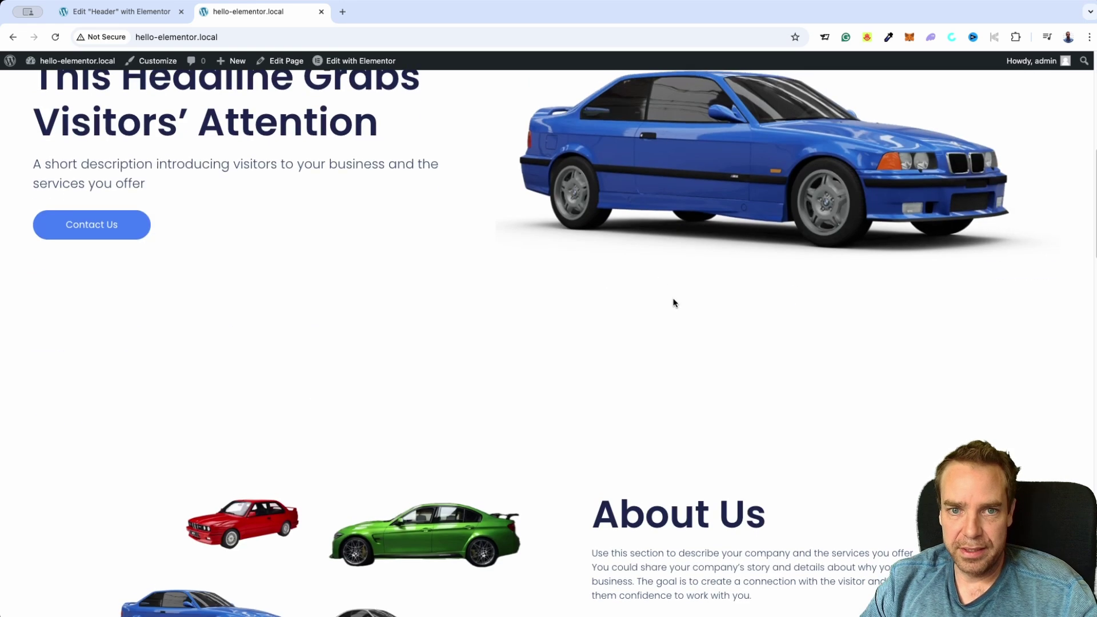
scroll(657, 289, "up", 7)
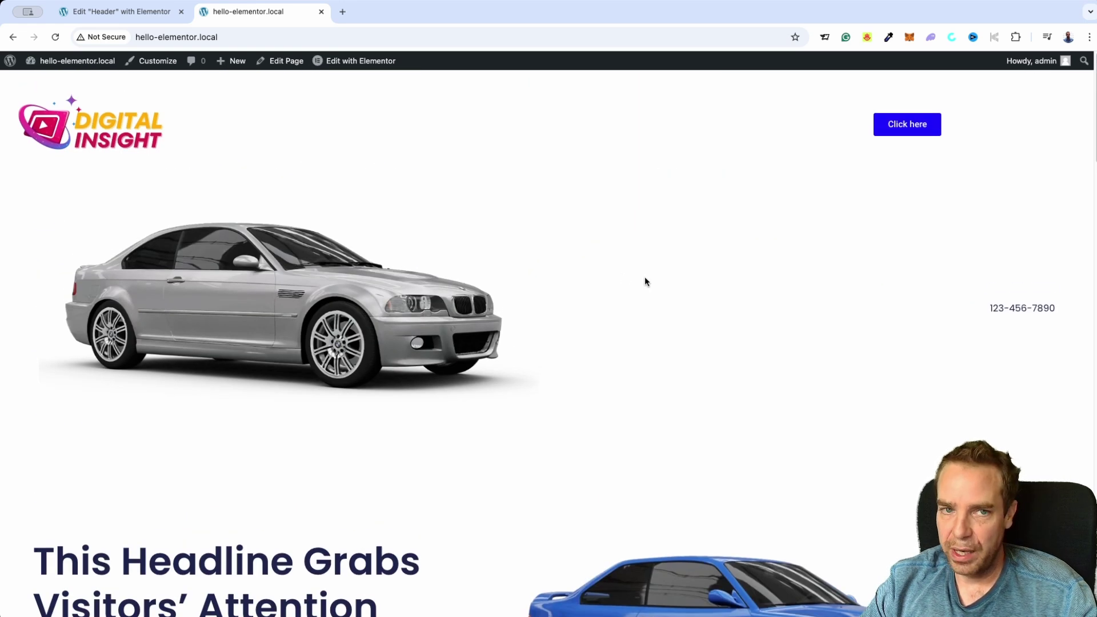
Return to the header editor and enable Sticky Header Effects in the outer container's advanced settings
left_click(115, 17)
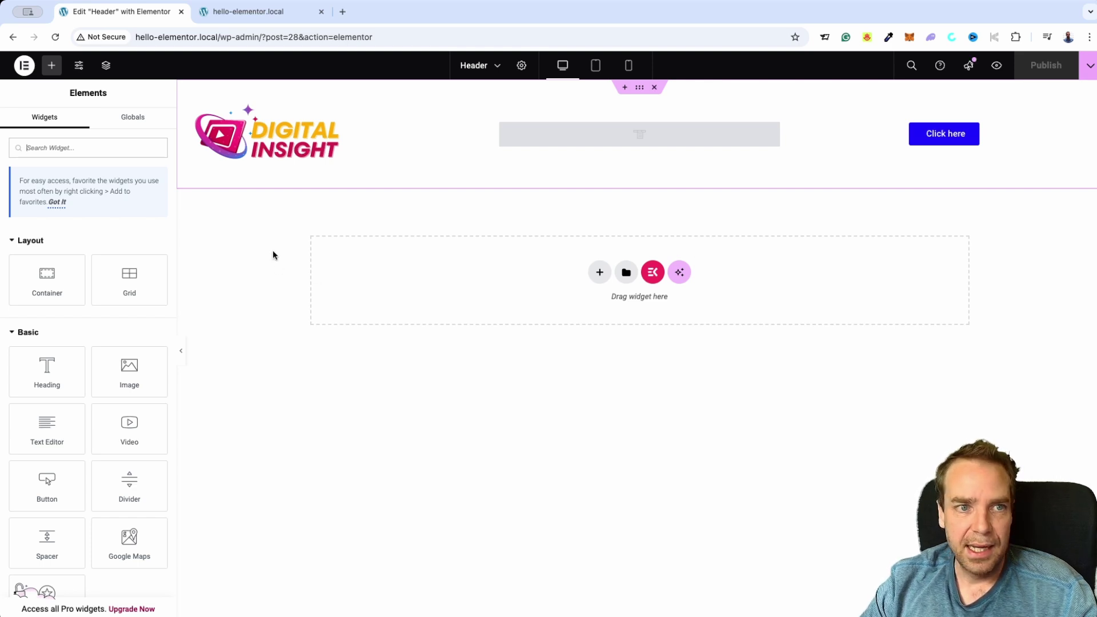
left_click(640, 88)
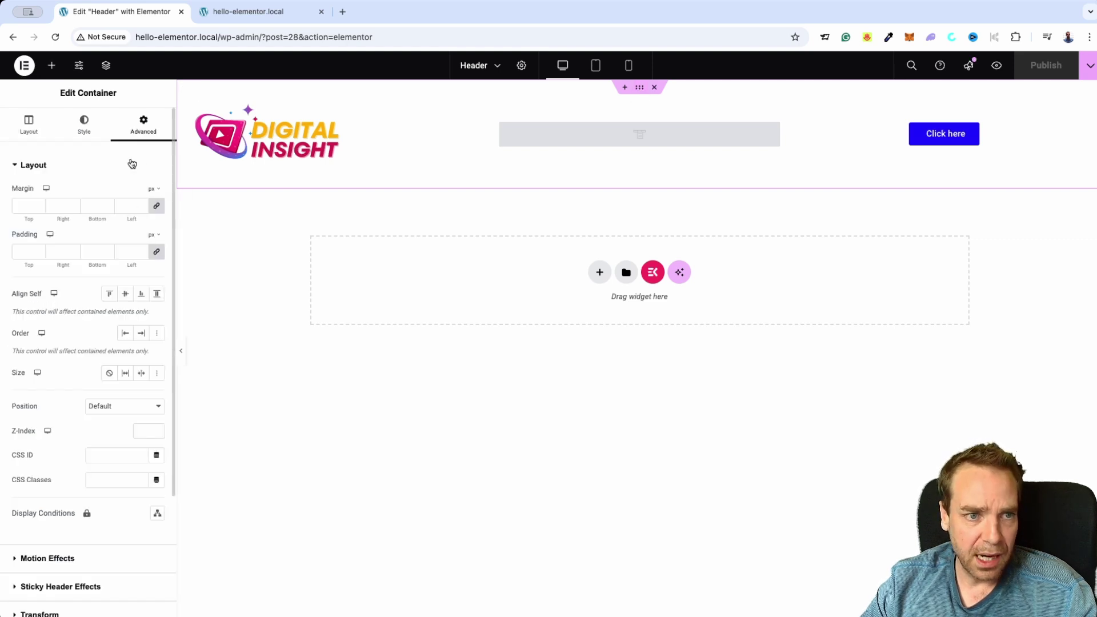
left_click(31, 137)
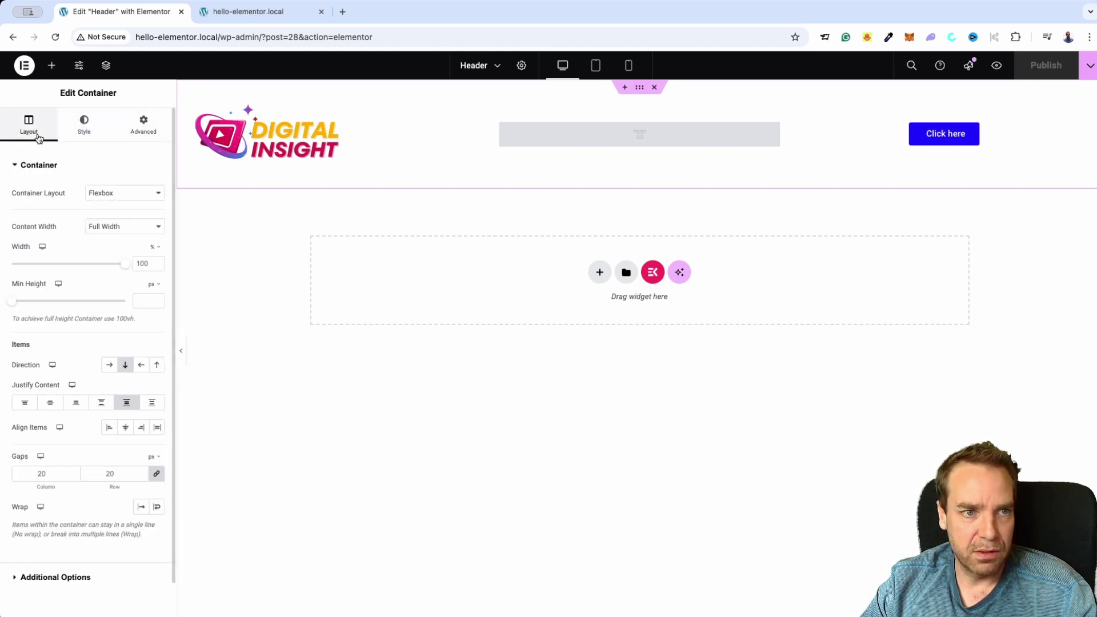
left_click(138, 137)
scroll(62, 311, "down", 2)
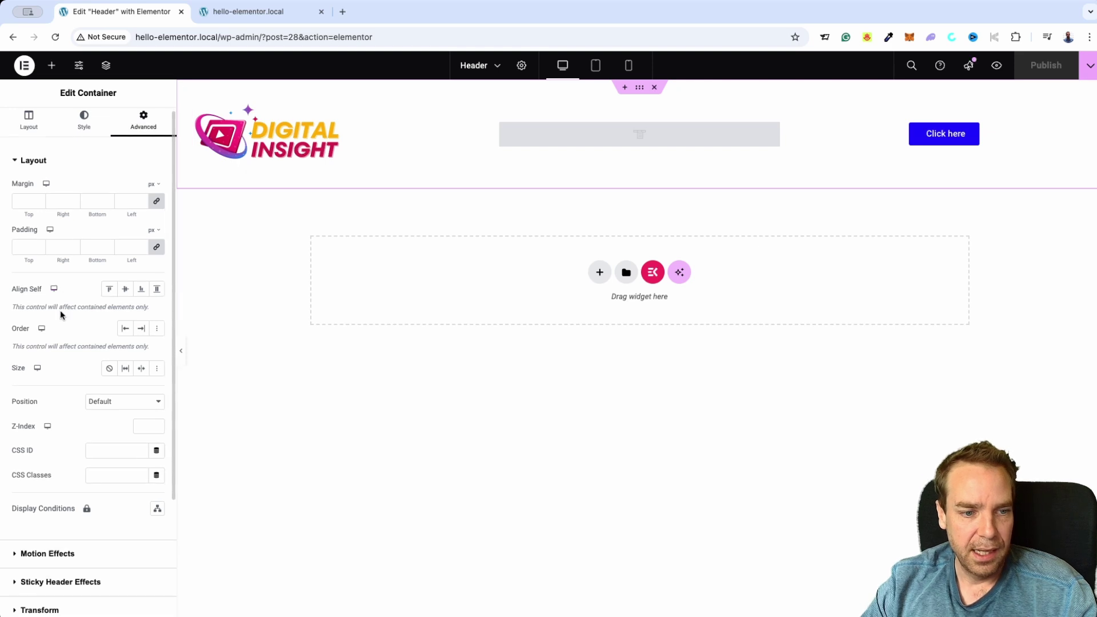
scroll(98, 285, "down", 3)
scroll(32, 392, "down", 5)
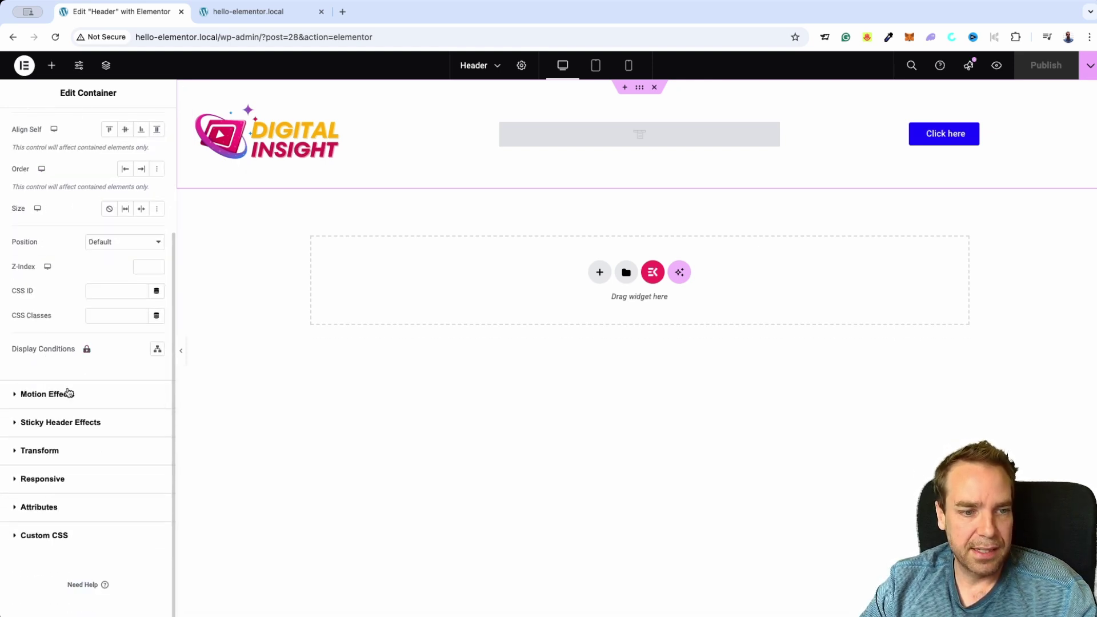
left_click(39, 424)
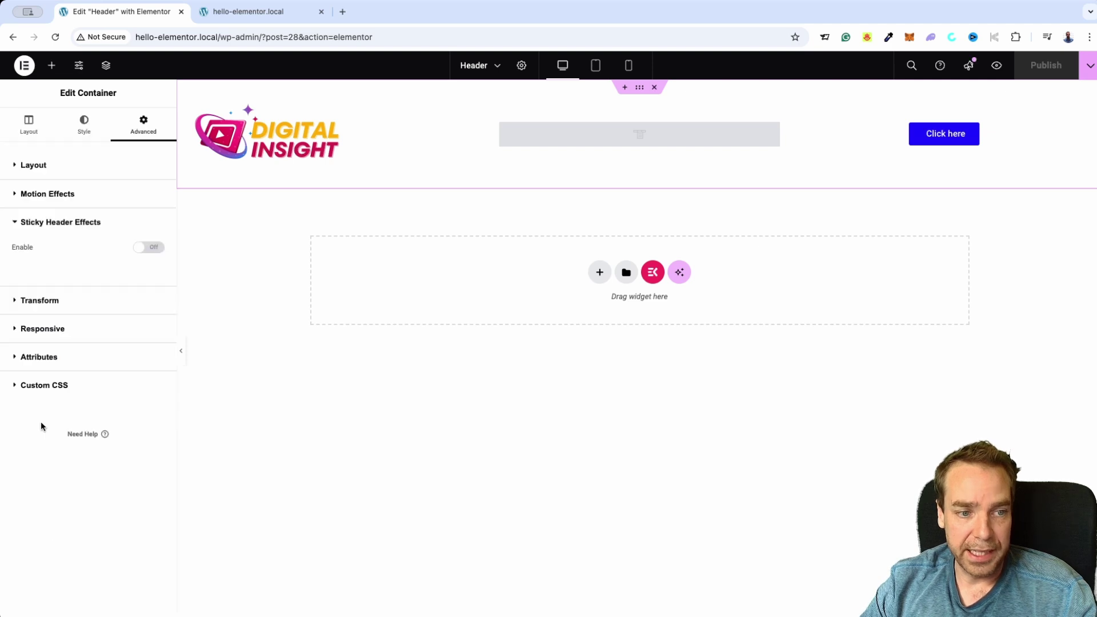
left_click(155, 250)
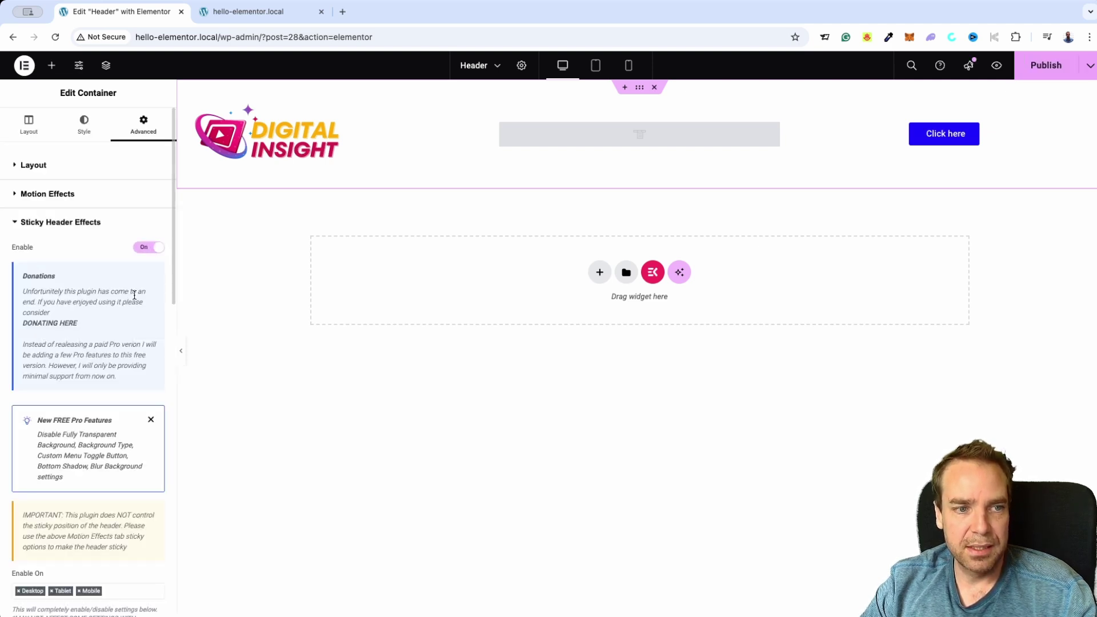
Review the Sticky Header Effects options, from device and scroll distance settings down to hiding the header on scroll
scroll(130, 309, "down", 5)
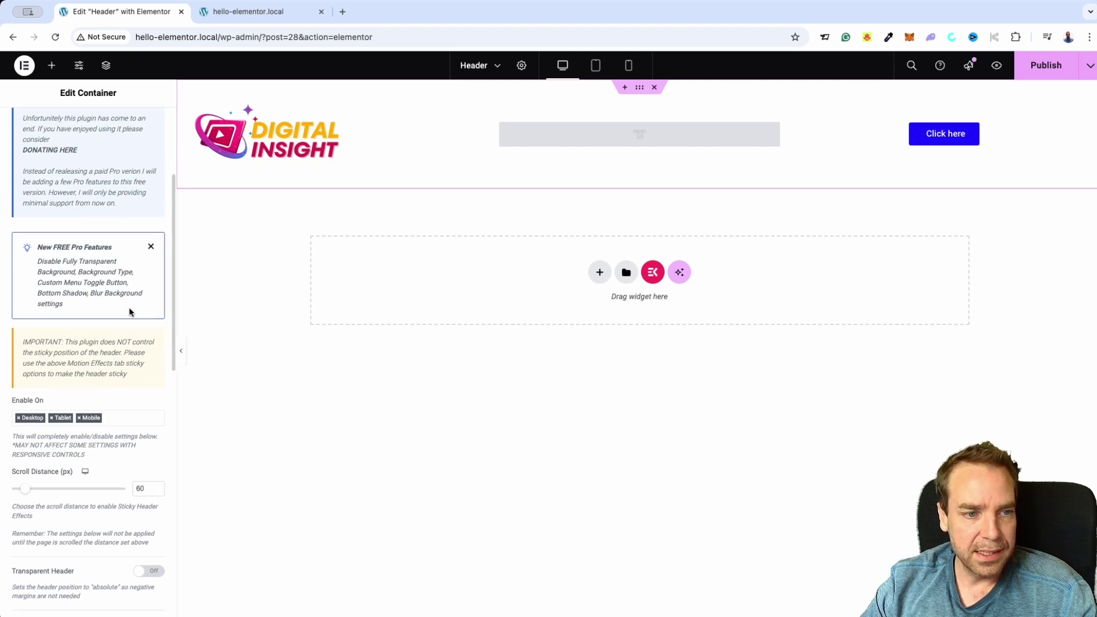
scroll(128, 313, "down", 2)
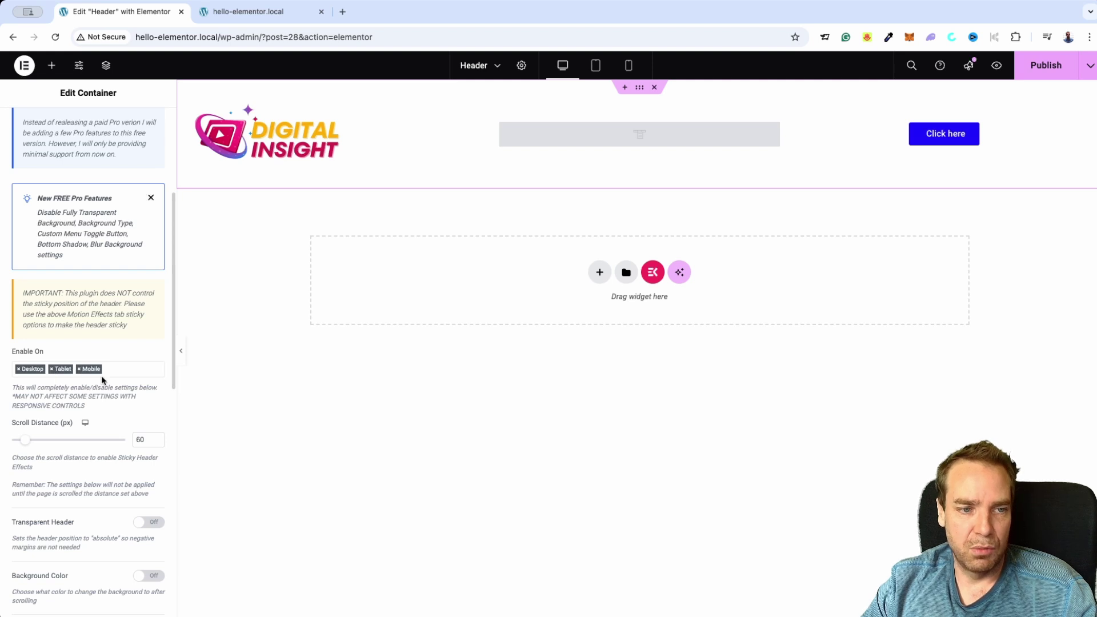
scroll(128, 402, "down", 2)
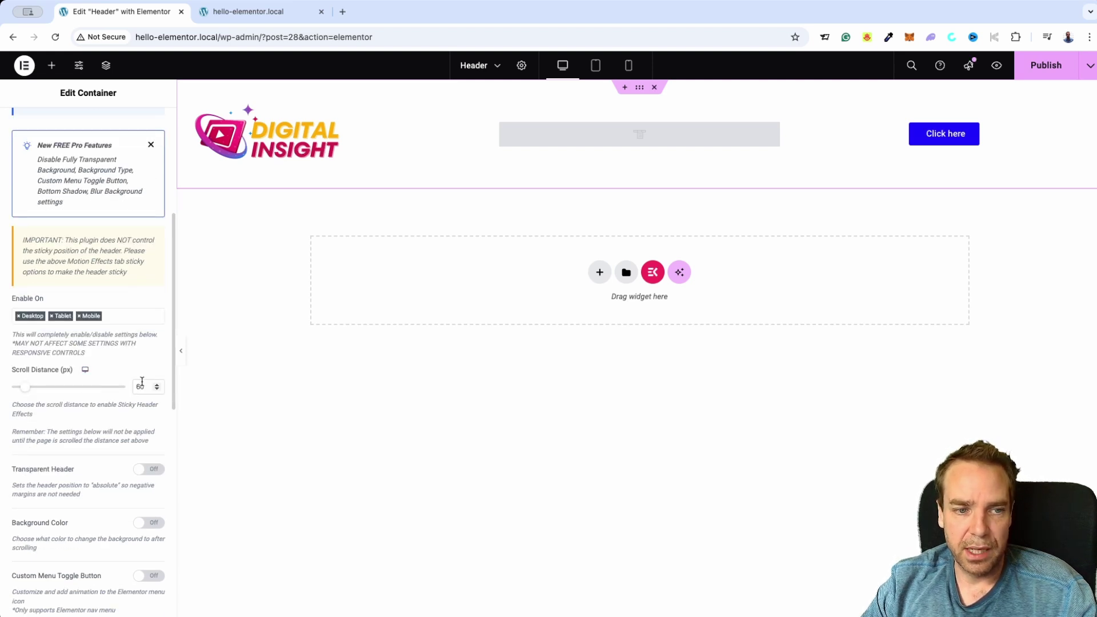
scroll(80, 382, "down", 1)
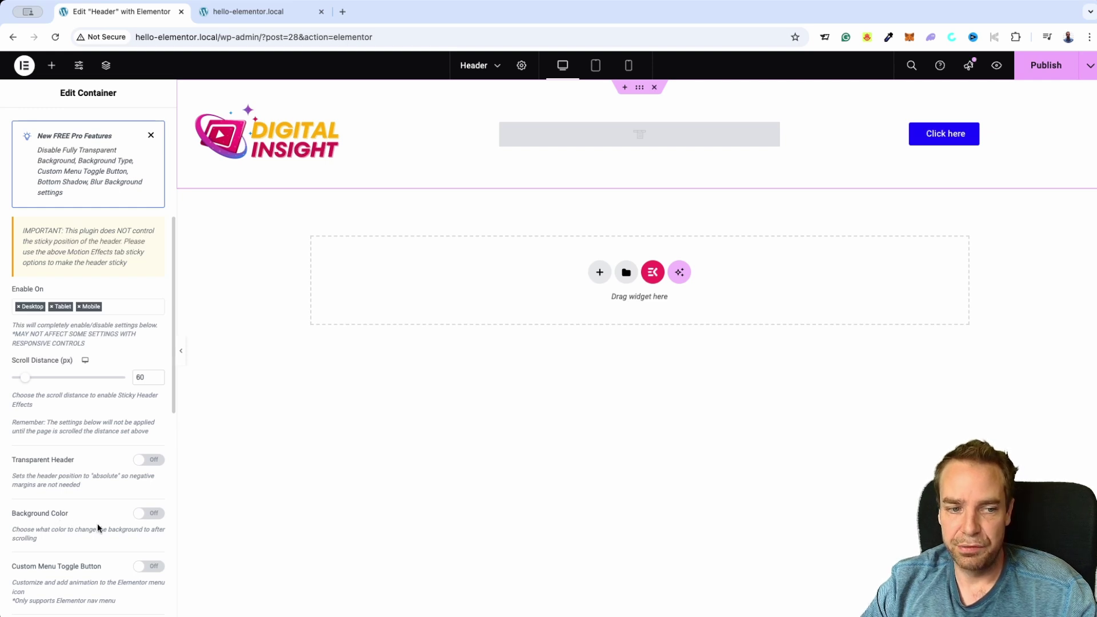
scroll(100, 522, "down", 2)
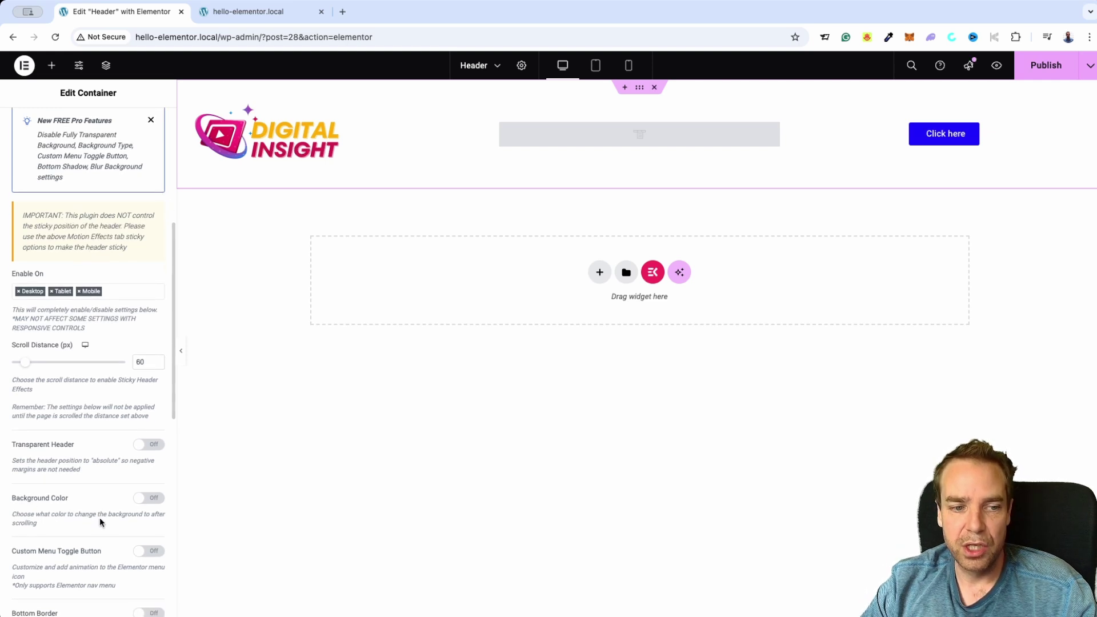
scroll(99, 509, "down", 2)
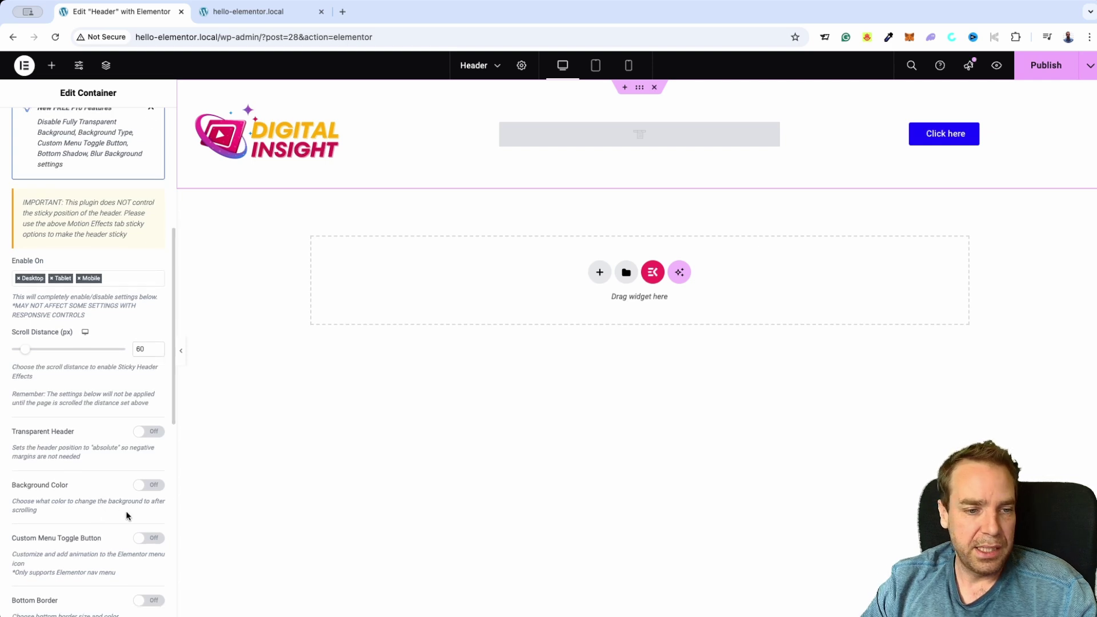
scroll(127, 515, "down", 5)
scroll(103, 542, "down", 3)
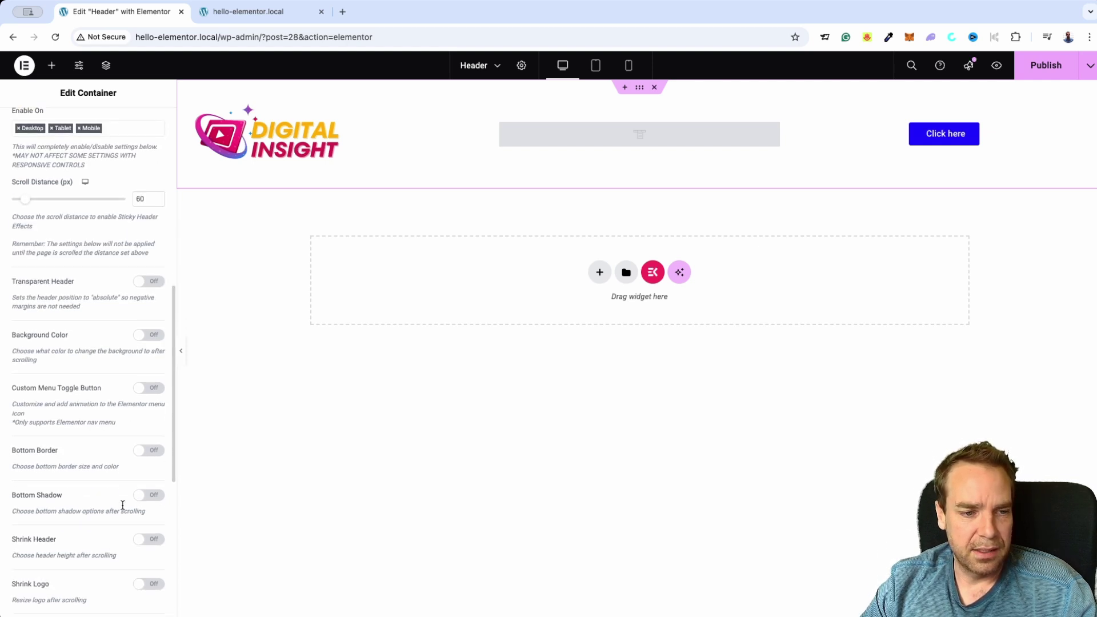
left_click_drag(171, 439, 172, 475)
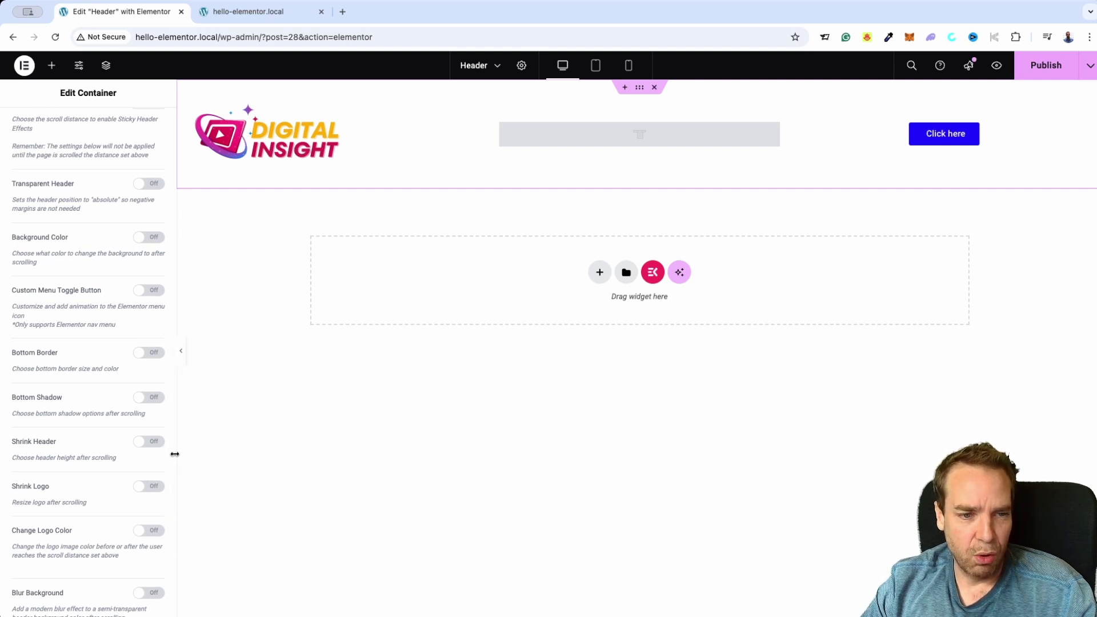
scroll(174, 464, "down", 2)
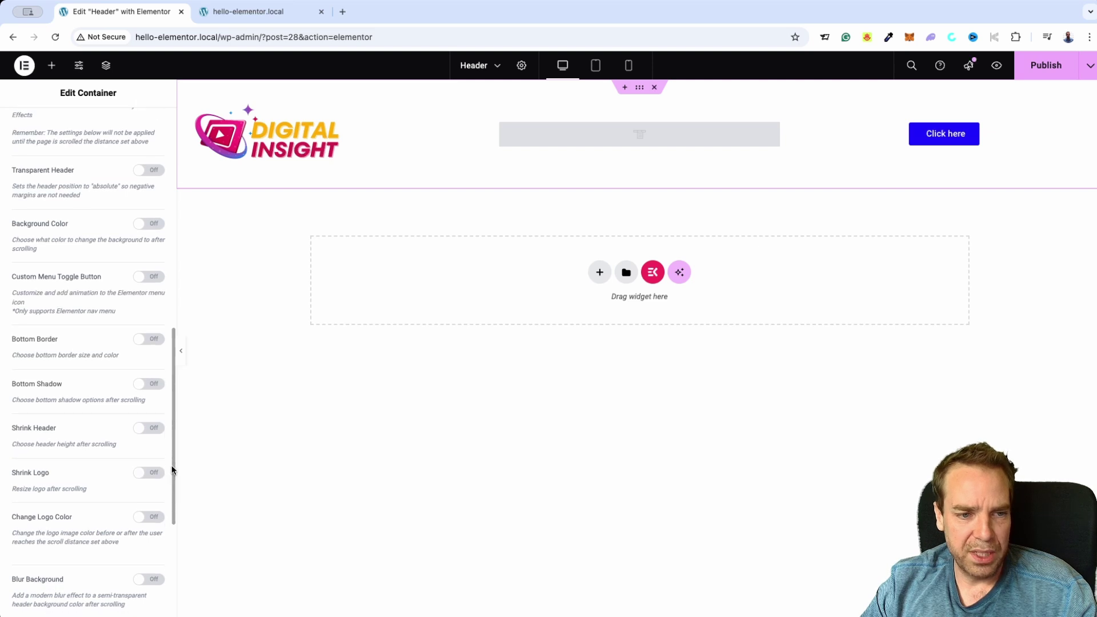
scroll(176, 475, "down", 1)
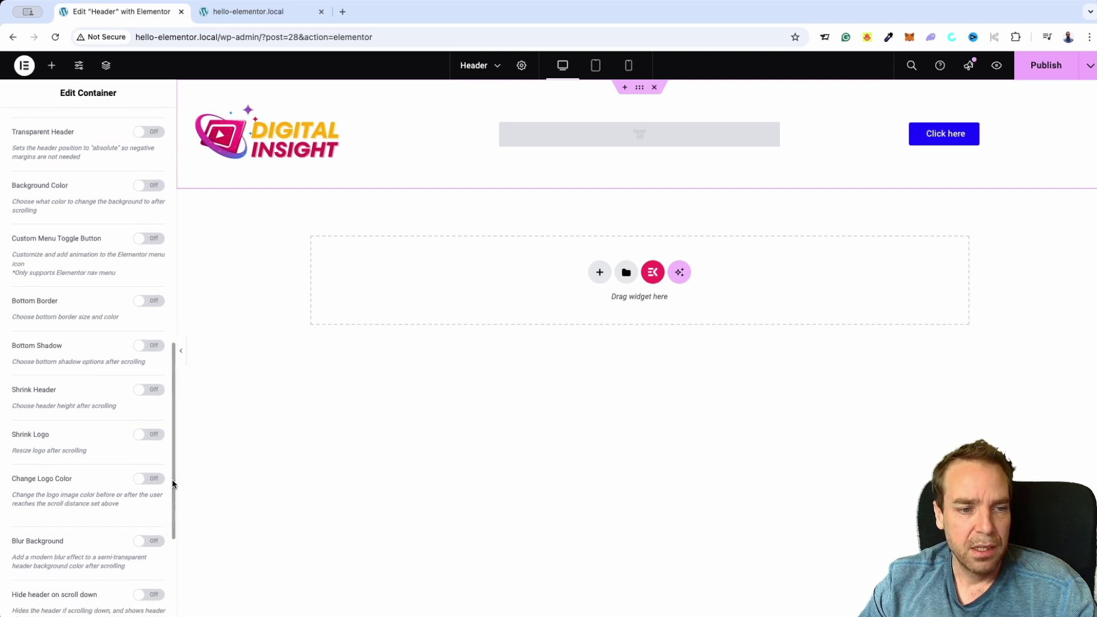
scroll(176, 488, "down", 2)
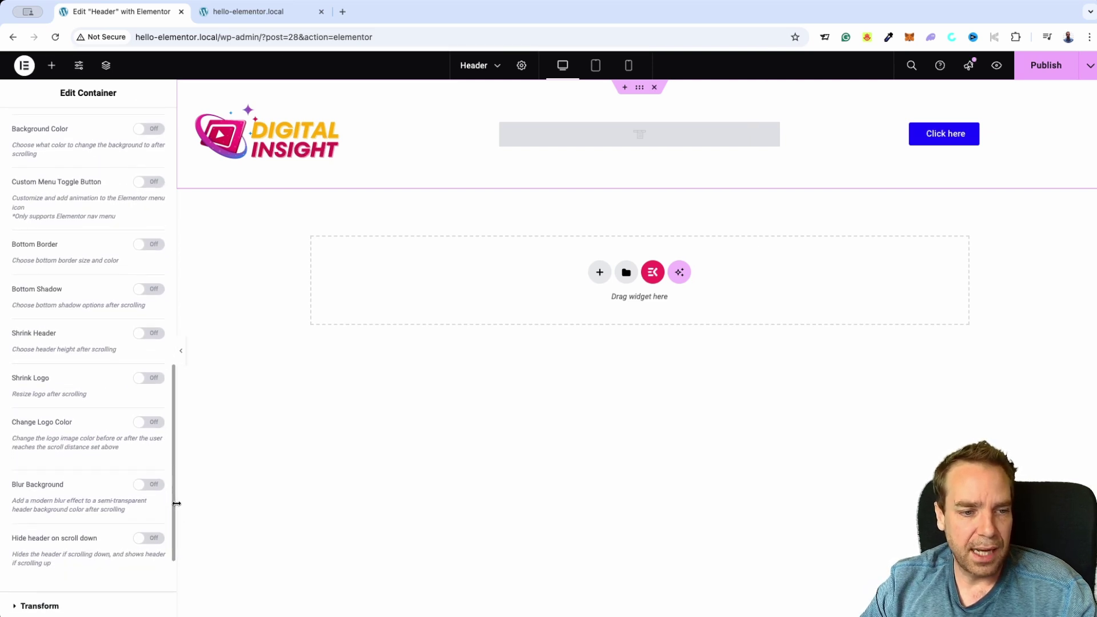
scroll(177, 435, "up", 15)
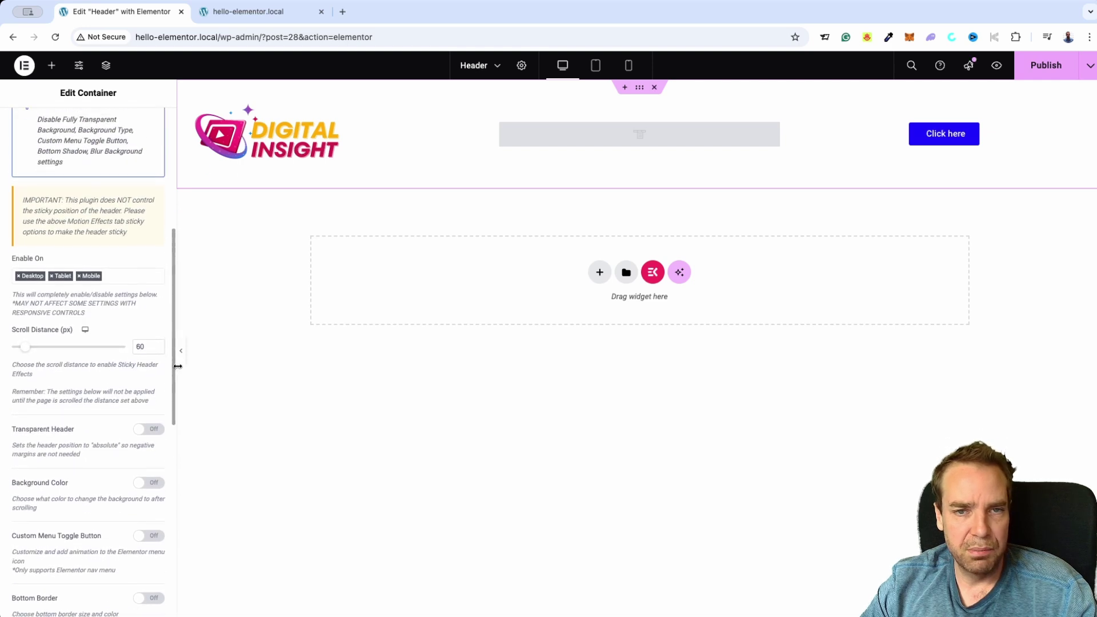
Publish the header, then reload the live hello-elementor.local home page and check how the header behaves while scrolling
left_click(1046, 65)
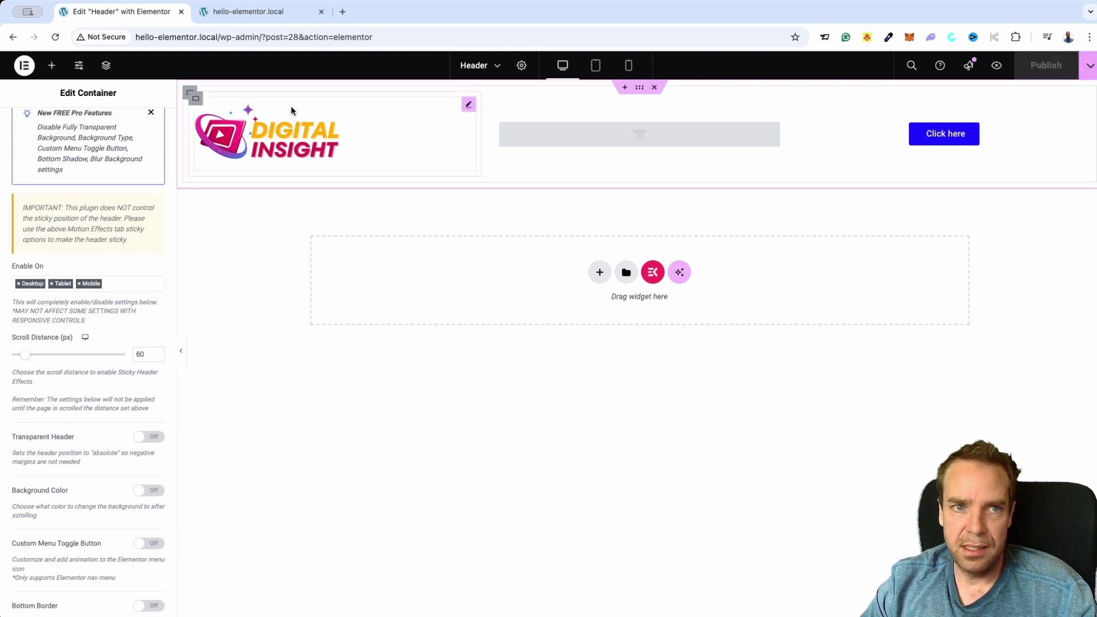
left_click(234, 14)
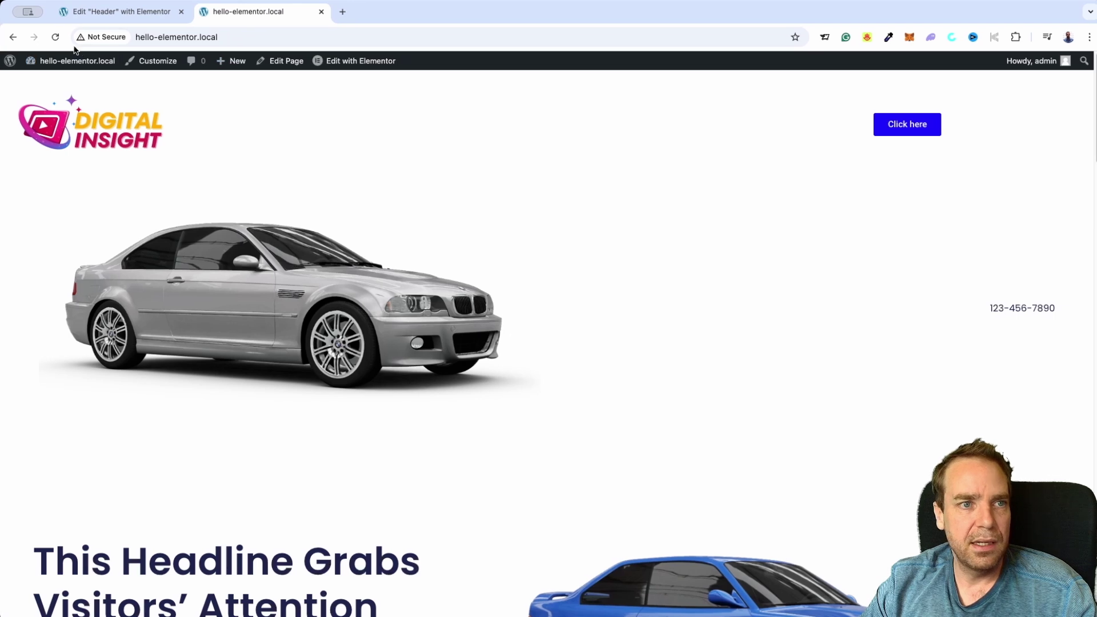
left_click(56, 37)
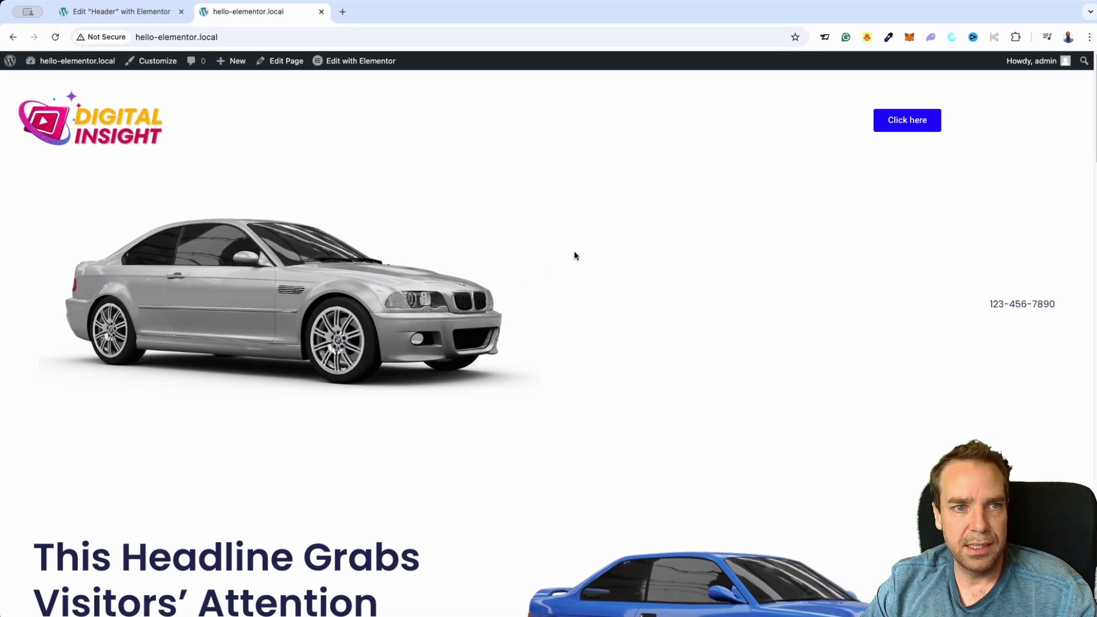
scroll(573, 254, "down", 5)
scroll(574, 253, "down", 3)
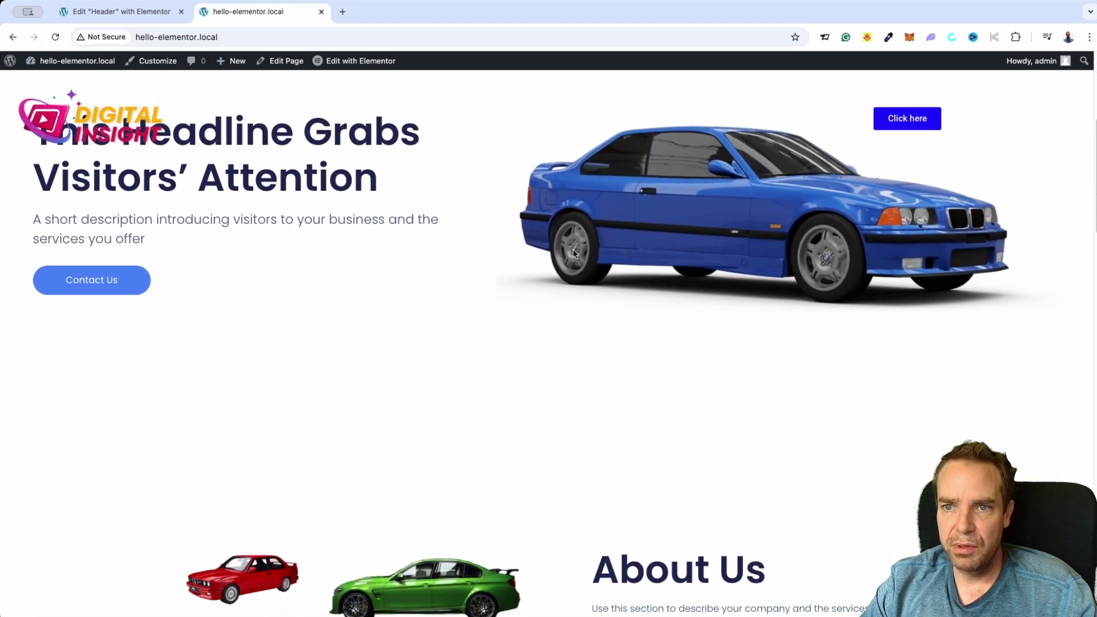
scroll(475, 223, "down", 3)
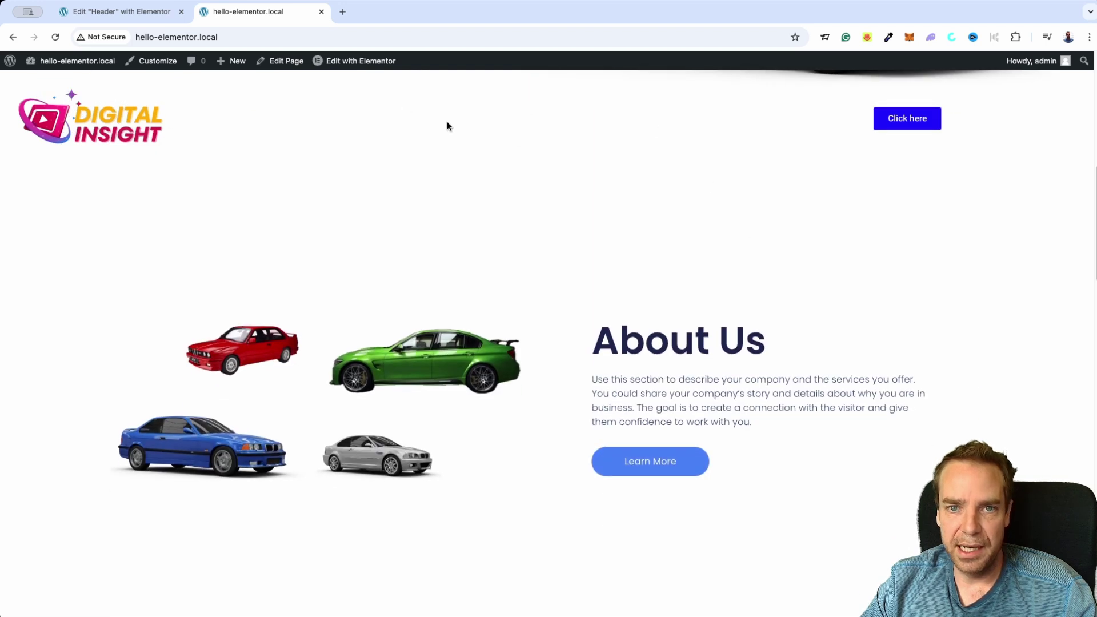
Compare the header in the editor with the live page, checking it over the About Us section
left_click(92, 17)
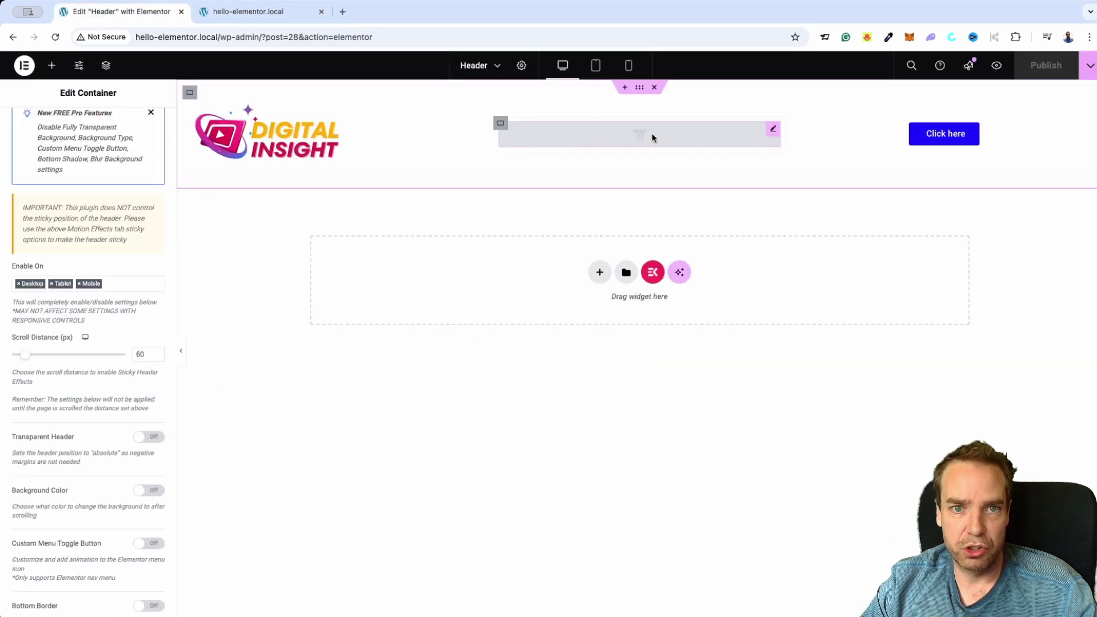
left_click(294, 17)
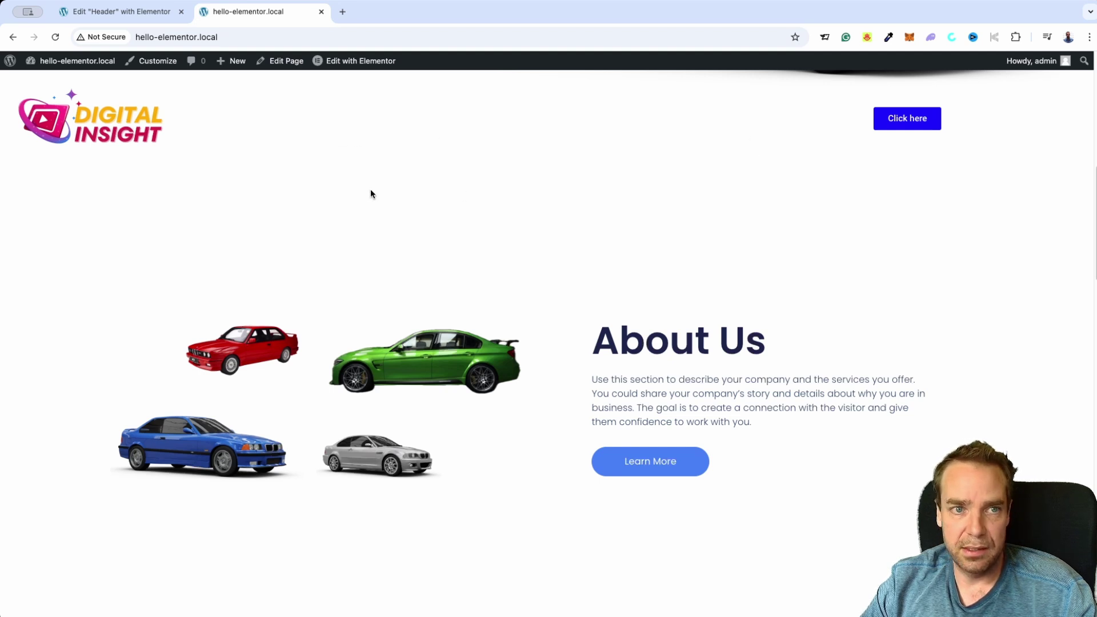
scroll(683, 222, "down", 3)
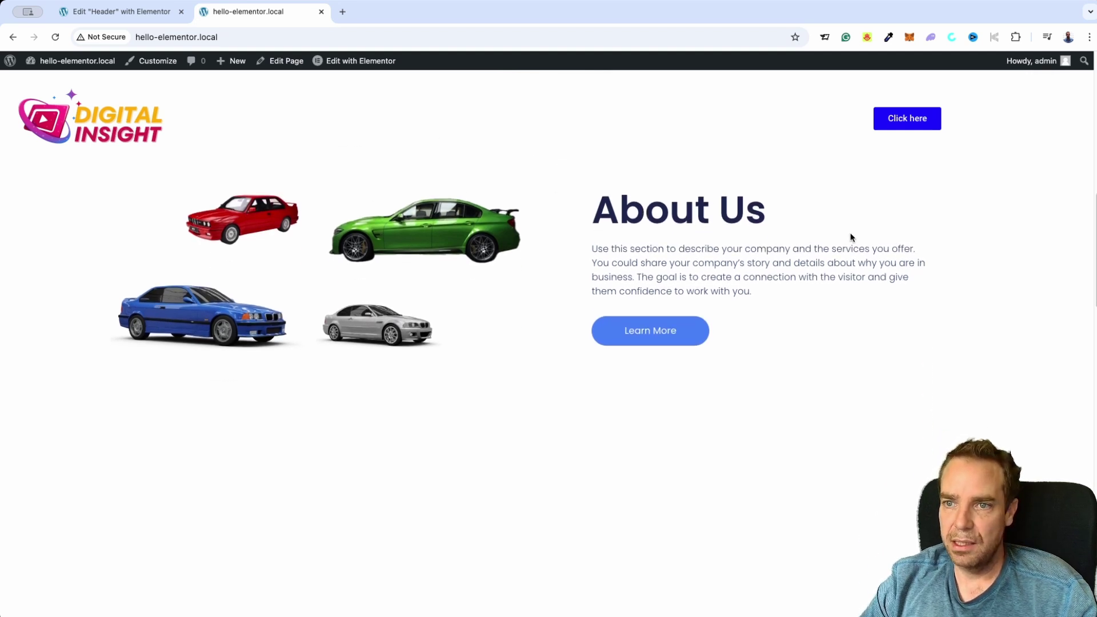
scroll(606, 294, "down", 2)
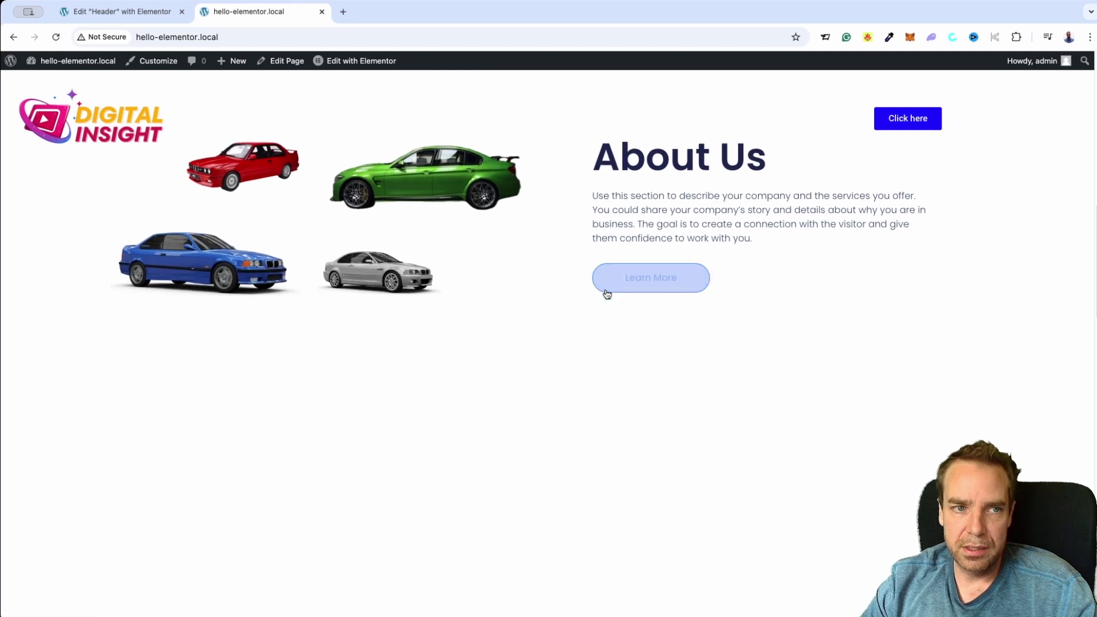
scroll(604, 294, "up", 5)
Exit the header editor to WordPress and open the ElementsKit Header Footer template list
left_click(131, 12)
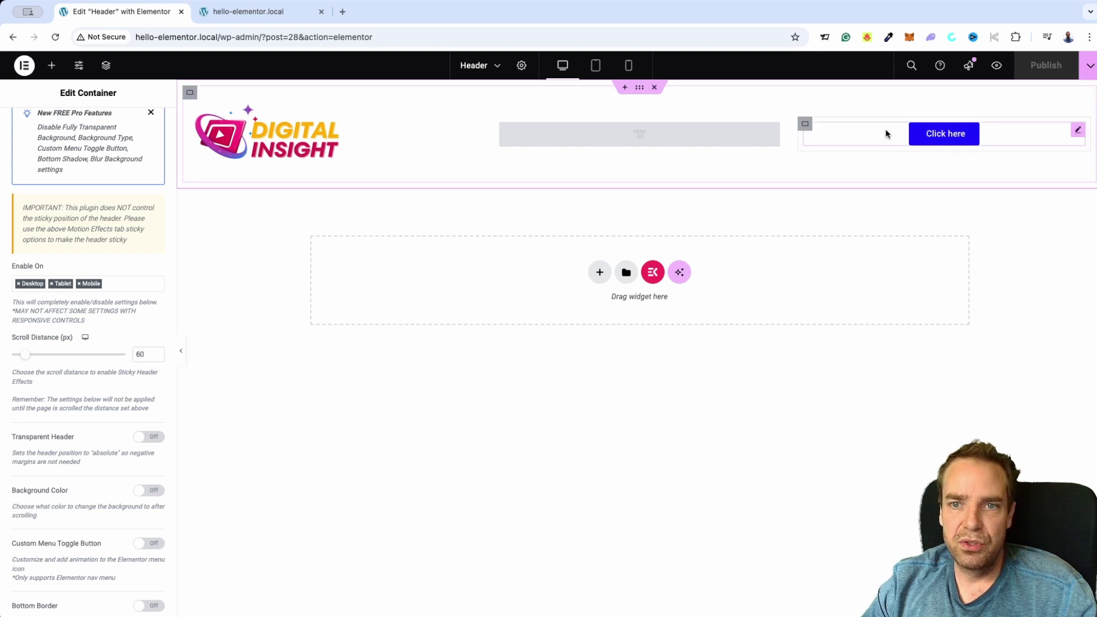
left_click(24, 65)
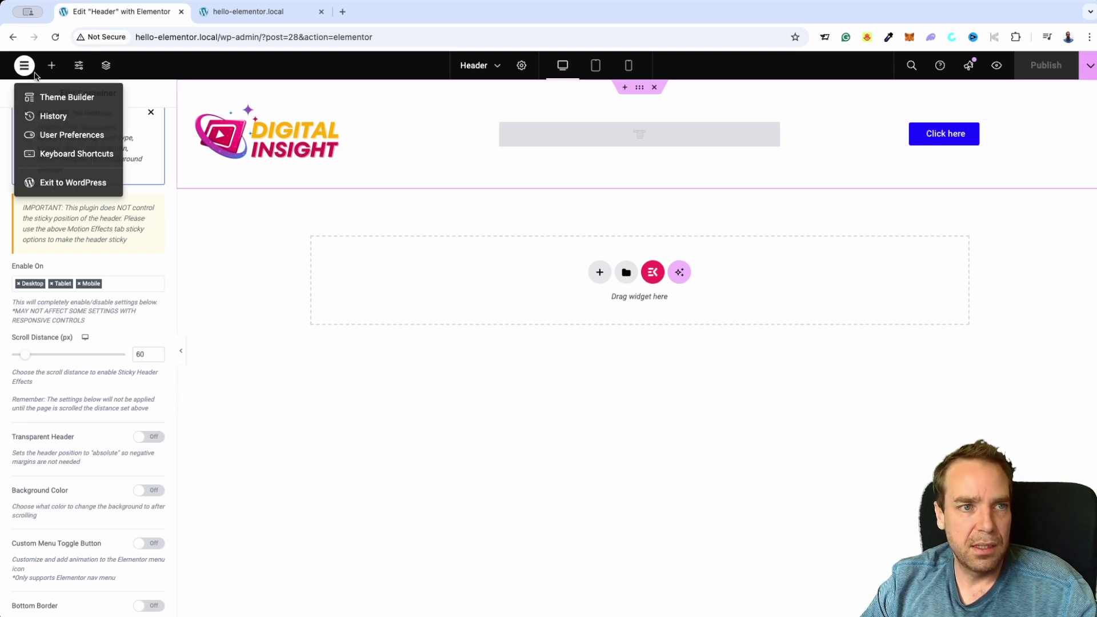
left_click(62, 183)
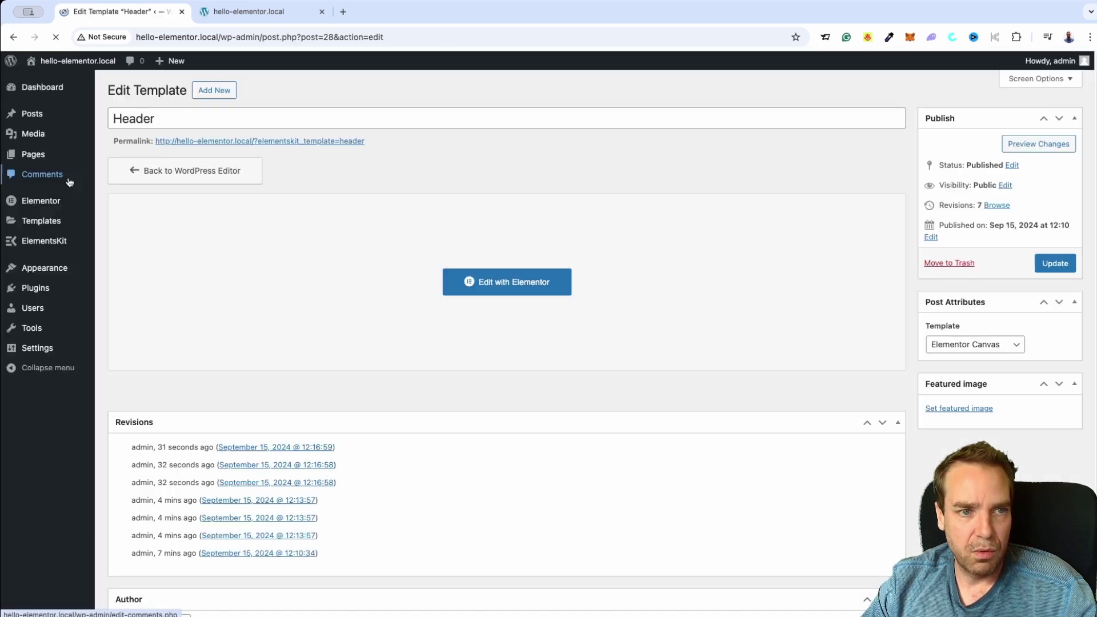
left_click(51, 90)
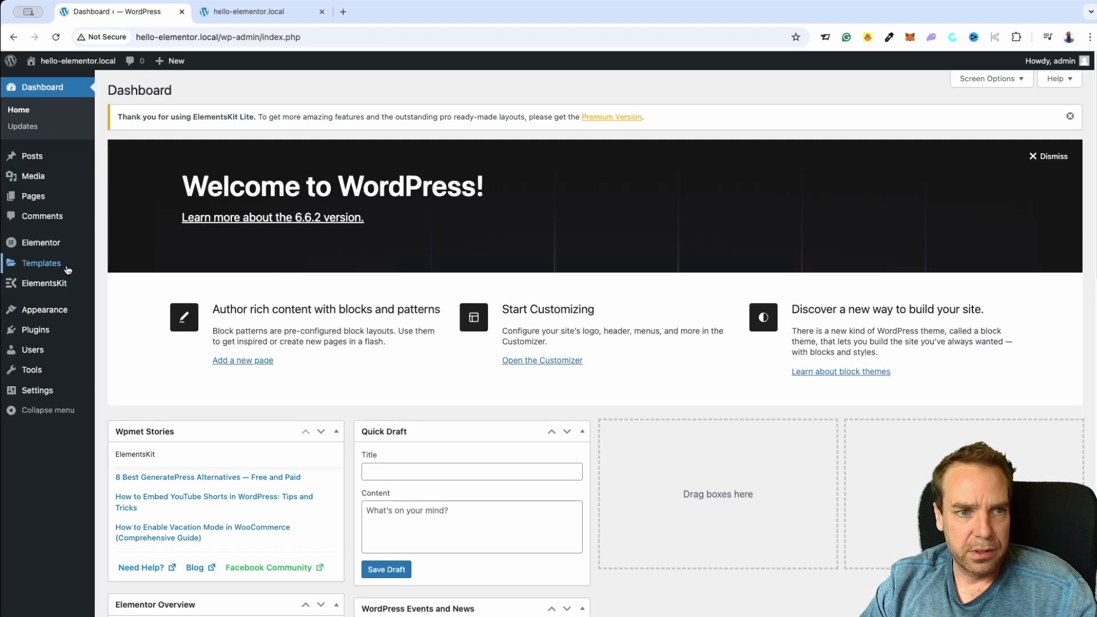
mouse_move(54, 290)
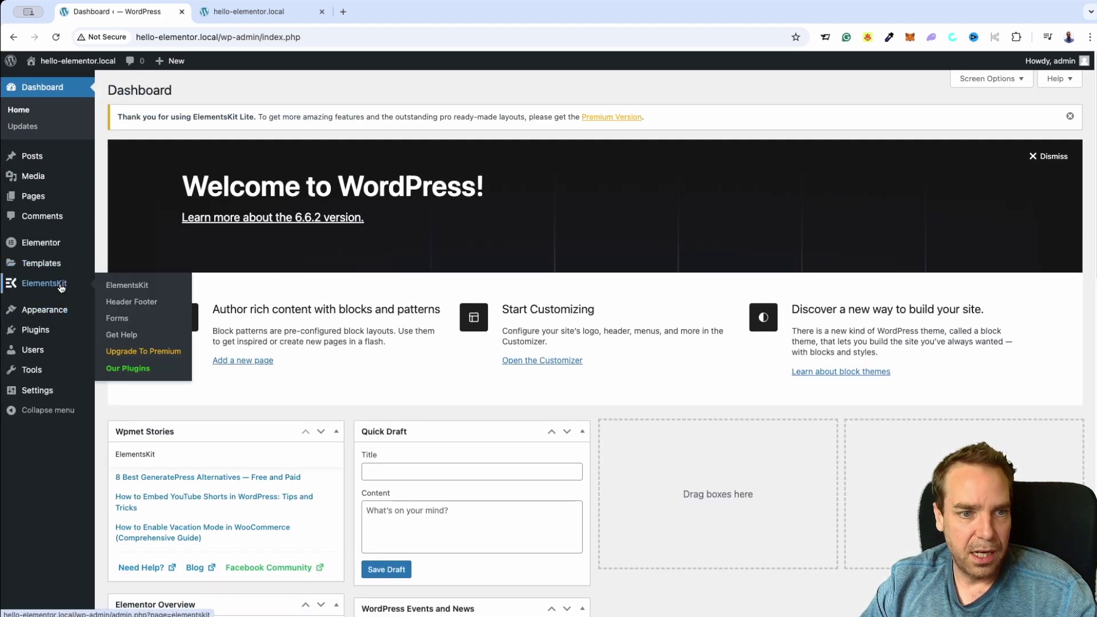
left_click(143, 304)
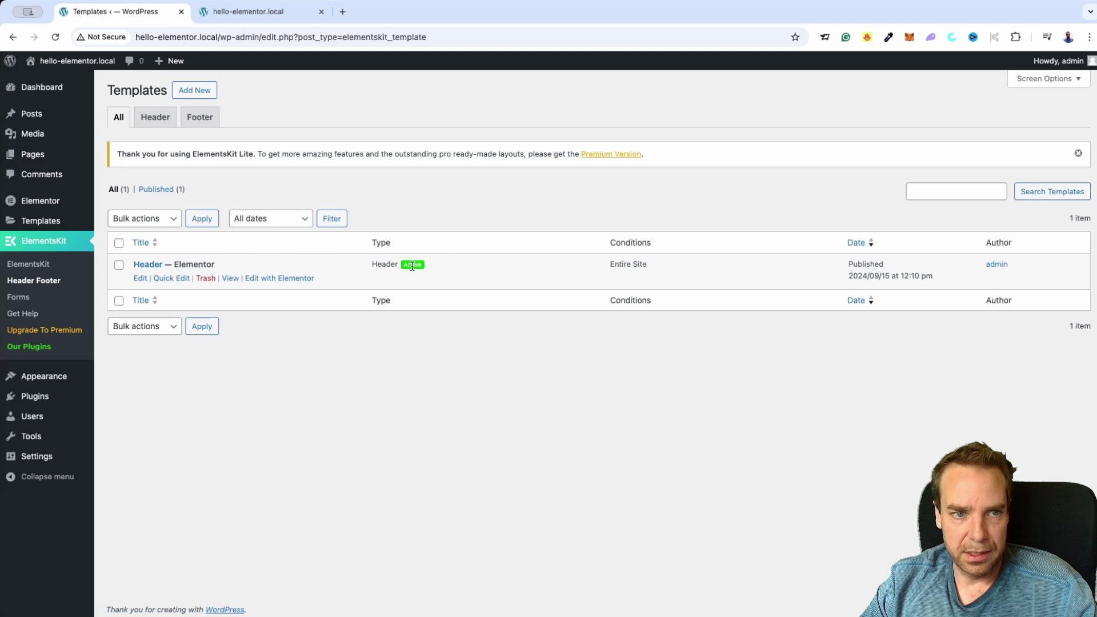
Create an ElementsKit header template titled "Header 2" for the entire site and open its content for editing
left_click(202, 93)
left_click(529, 247)
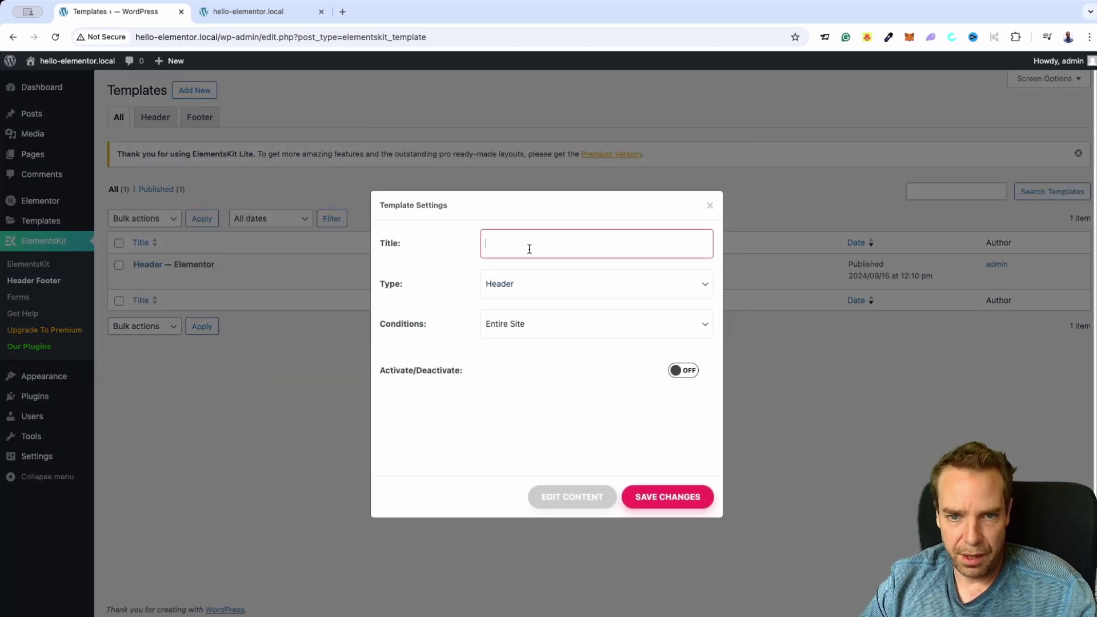
type("Header 2")
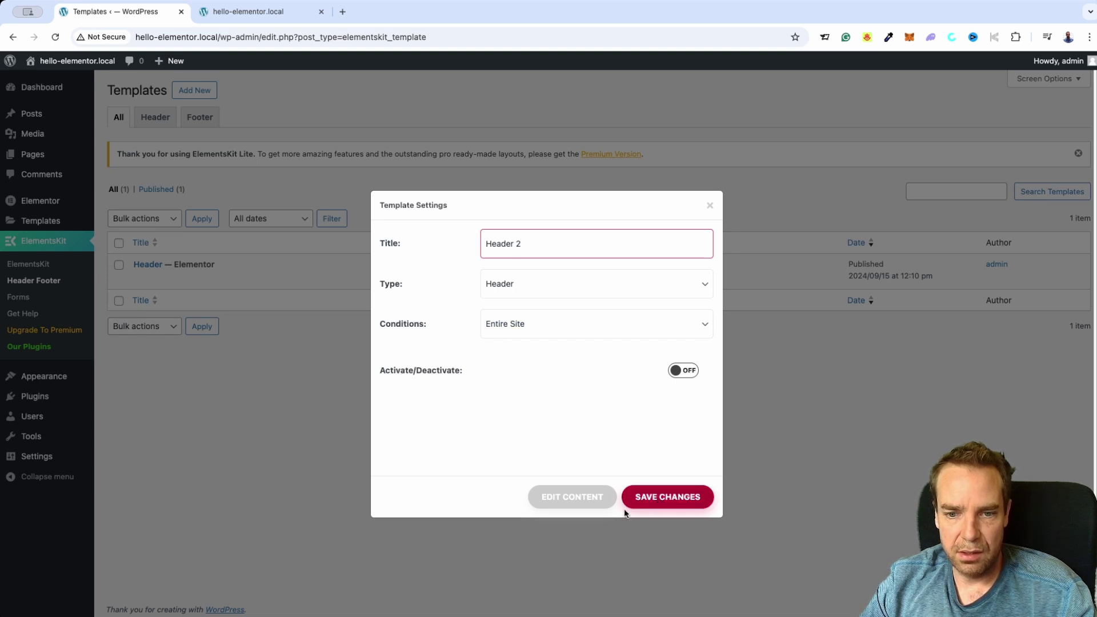
left_click(667, 510)
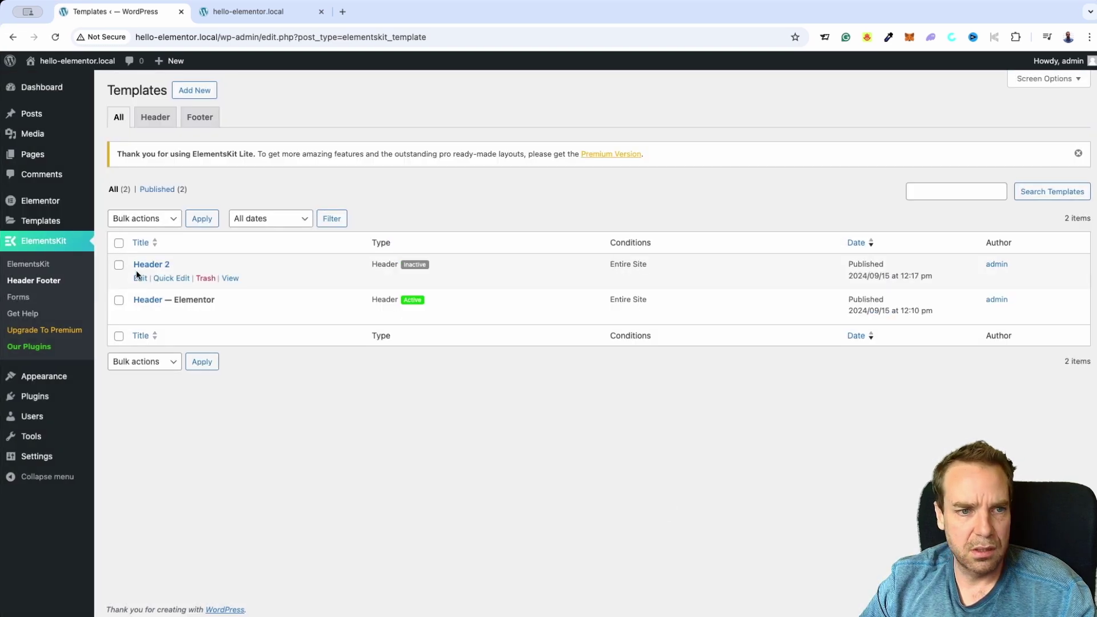
left_click(140, 279)
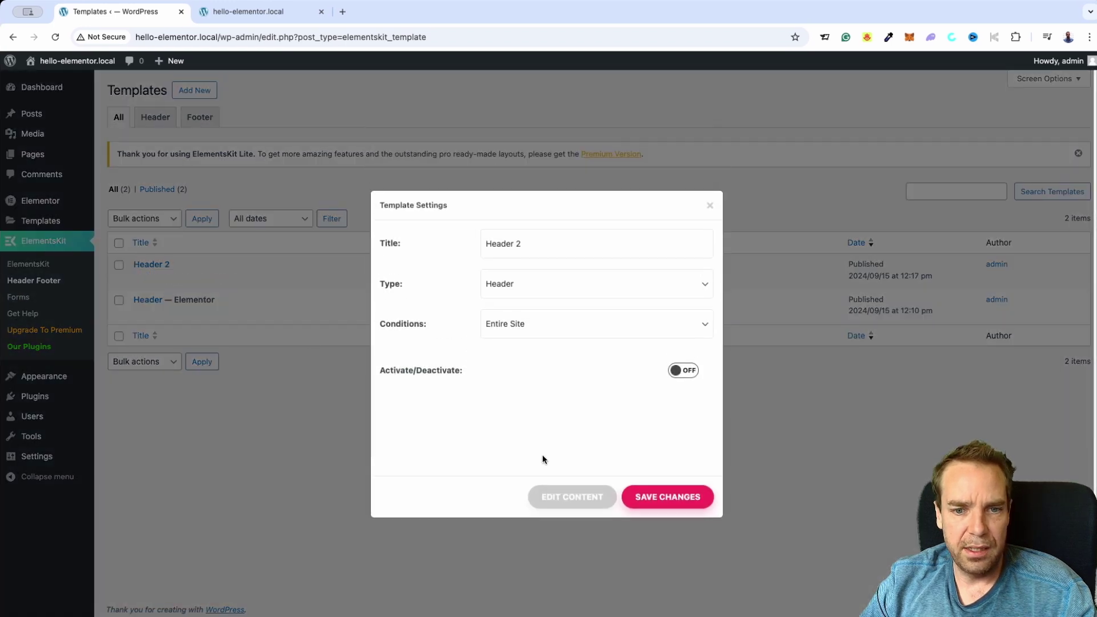
left_click(571, 497)
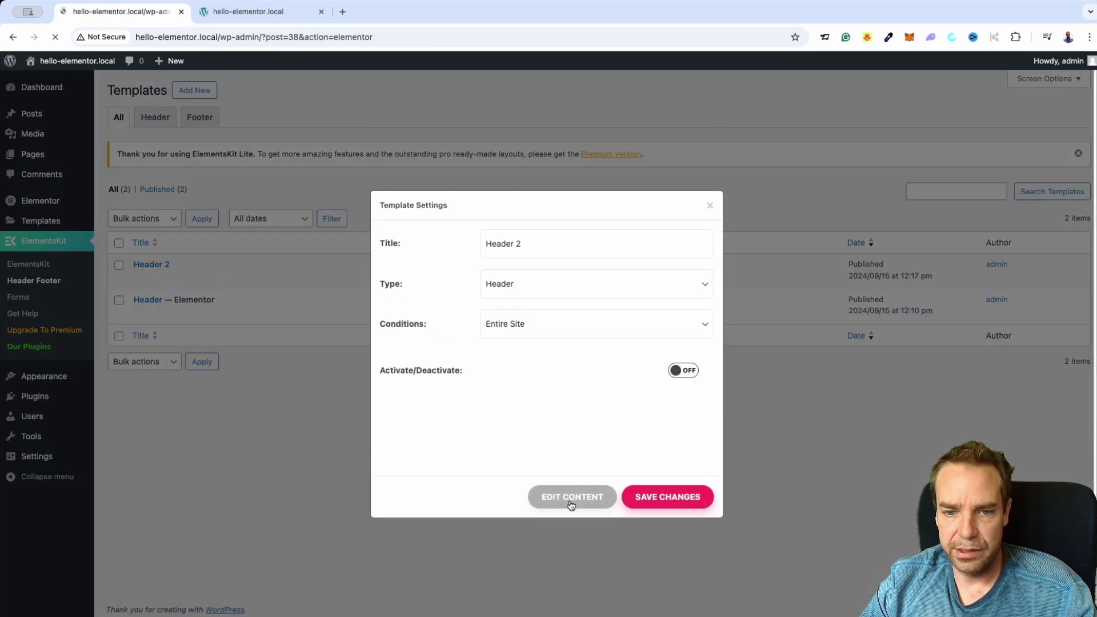
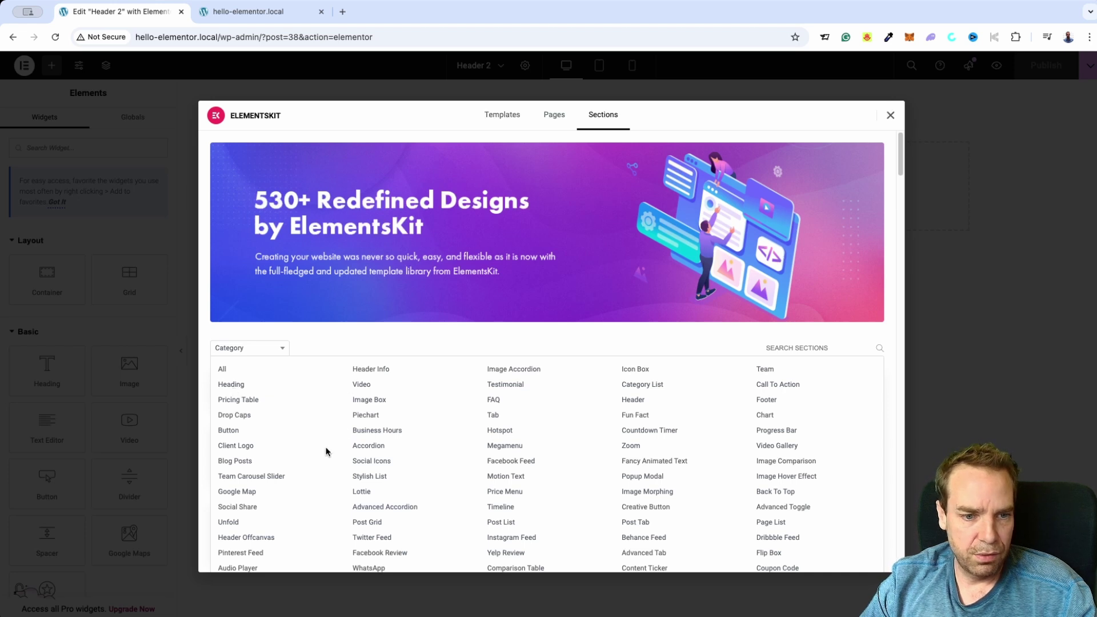
Filter the ElementsKit section library by the Heading category and look over the designs
left_click(269, 476)
left_click(253, 348)
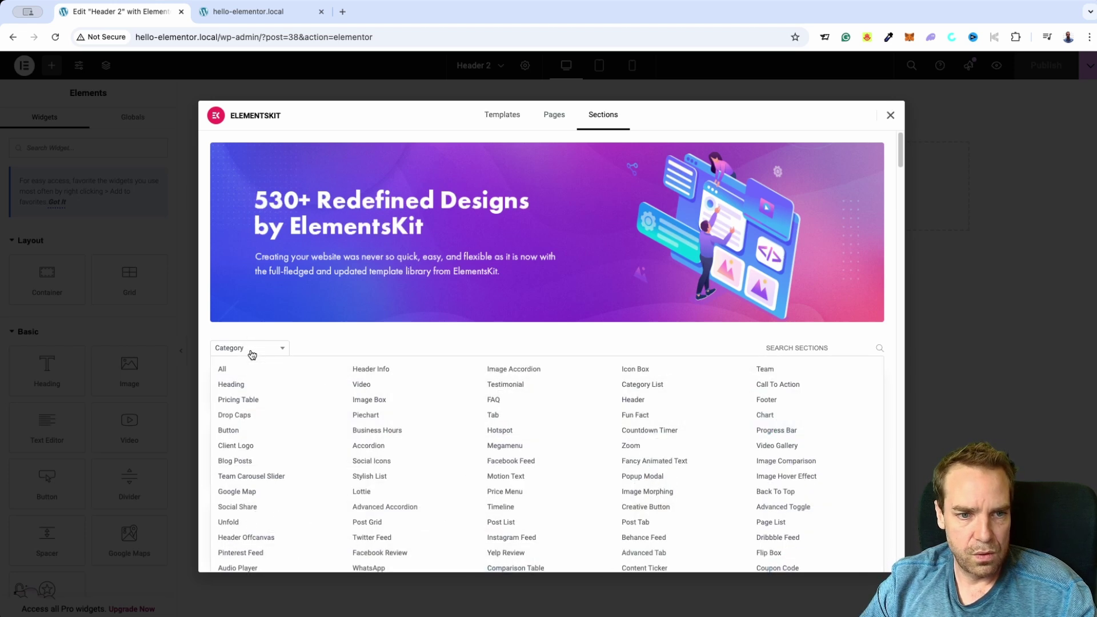
left_click(230, 384)
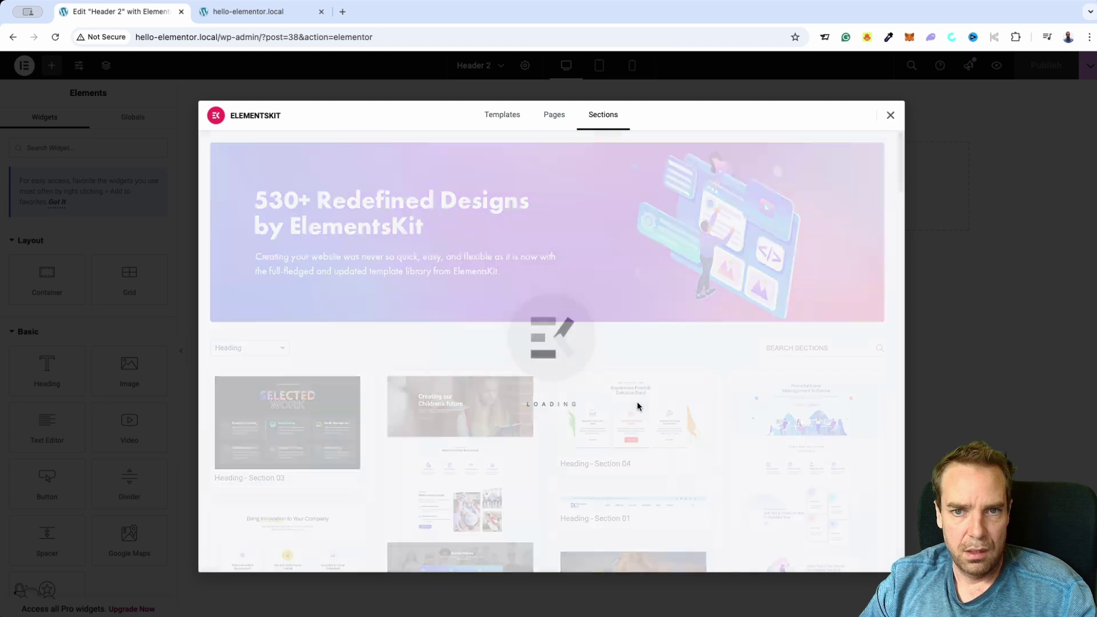
scroll(857, 393, "down", 1)
scroll(857, 393, "down", 2)
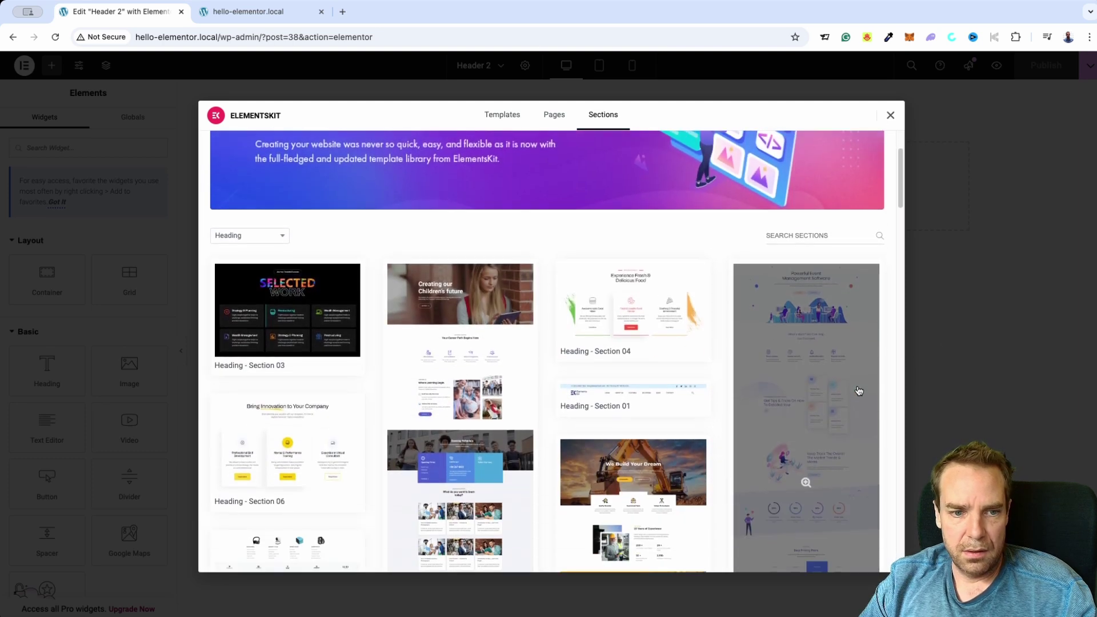
scroll(857, 393, "up", 3)
Filter the ElementsKit section library by the Header category
left_click(282, 349)
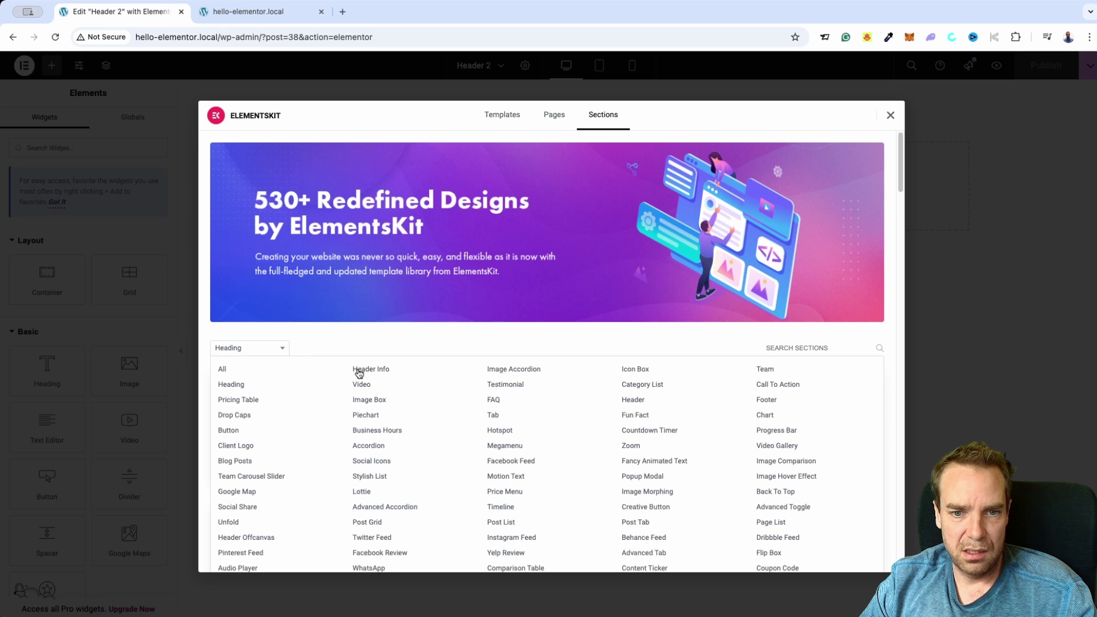
left_click(634, 399)
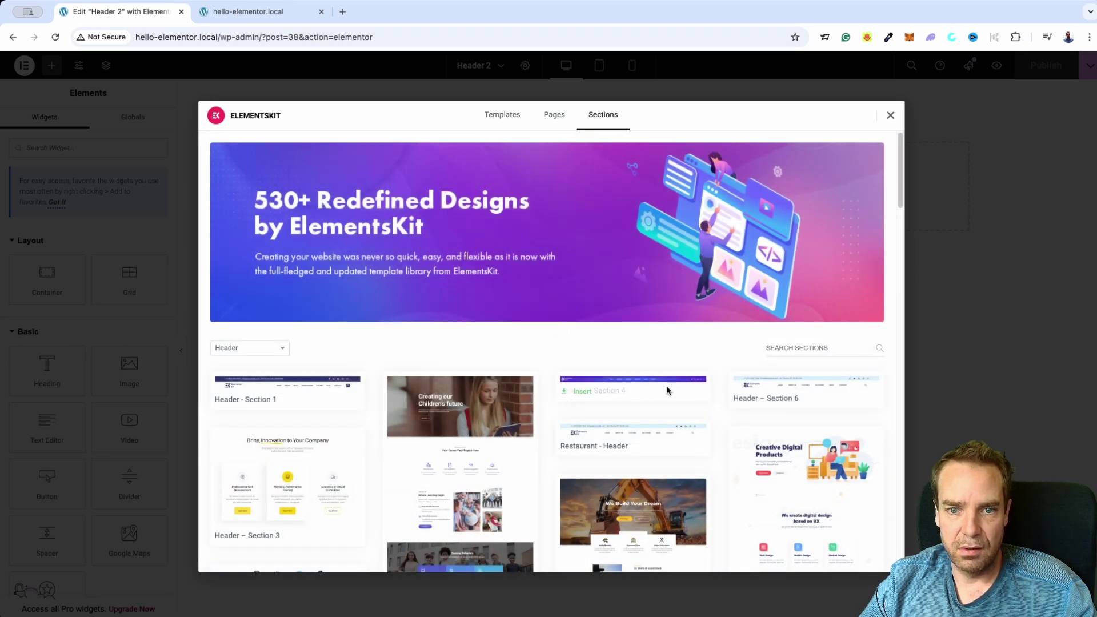
scroll(546, 341, "down", 3)
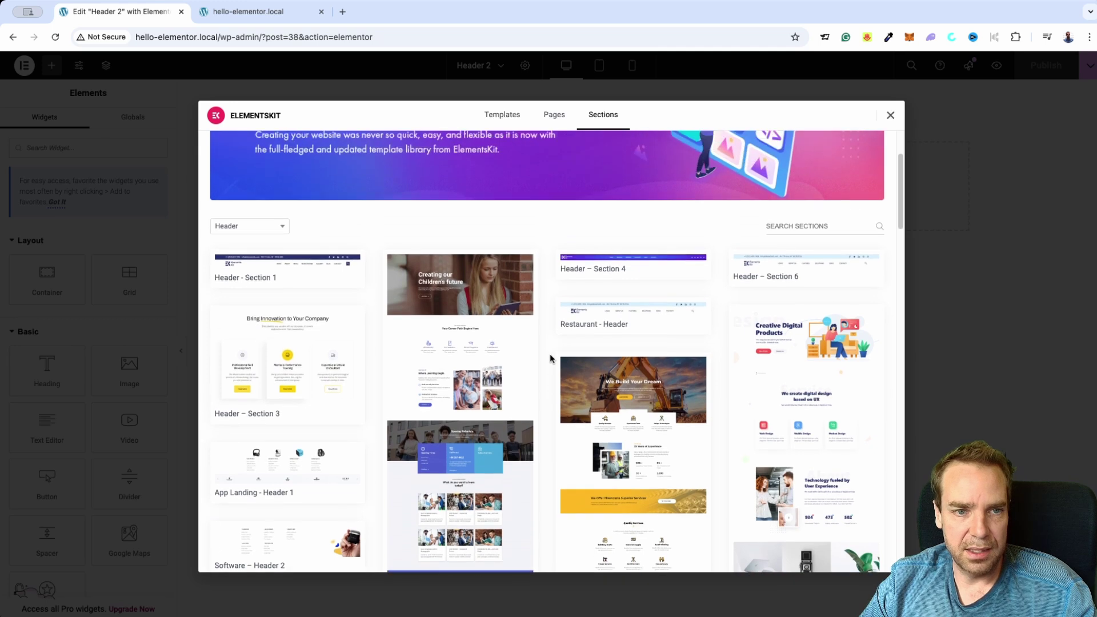
scroll(551, 358, "up", 1)
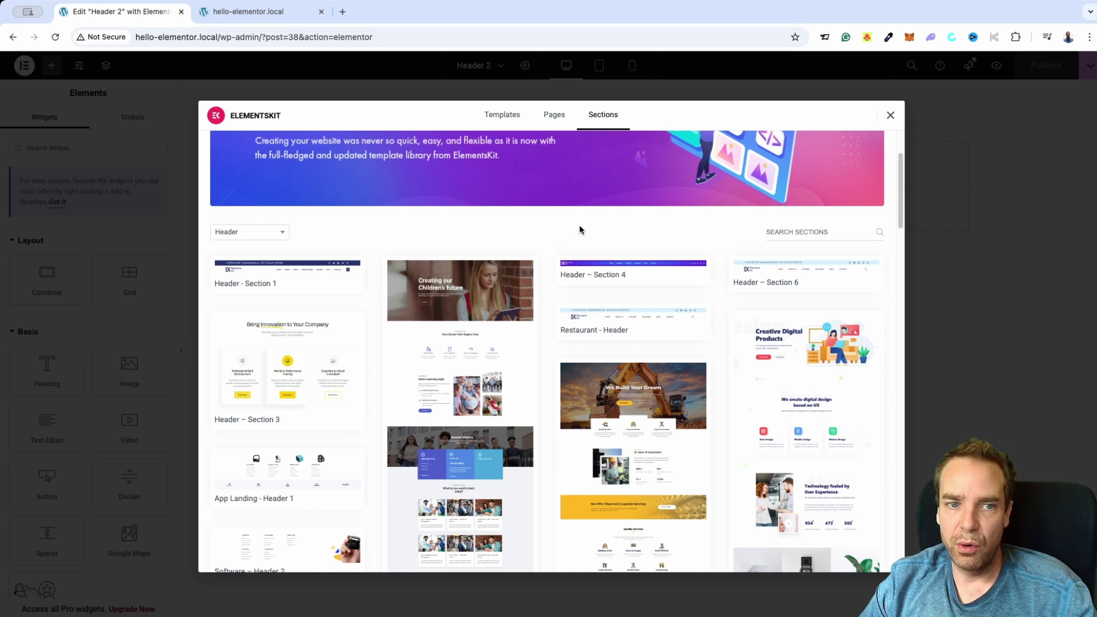
left_click(244, 235)
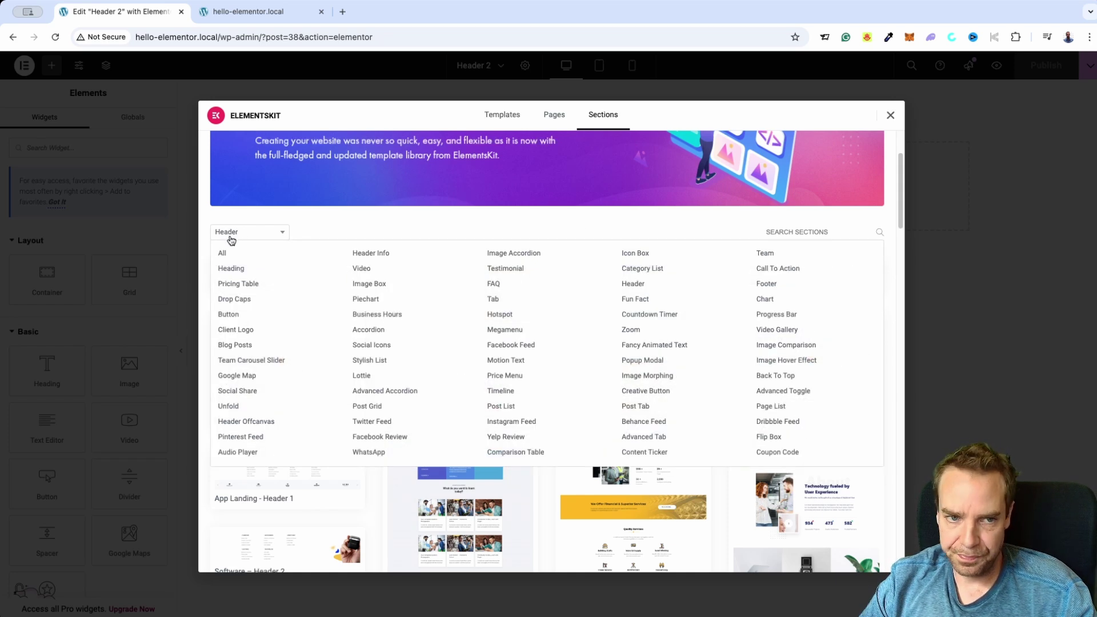
left_click(252, 236)
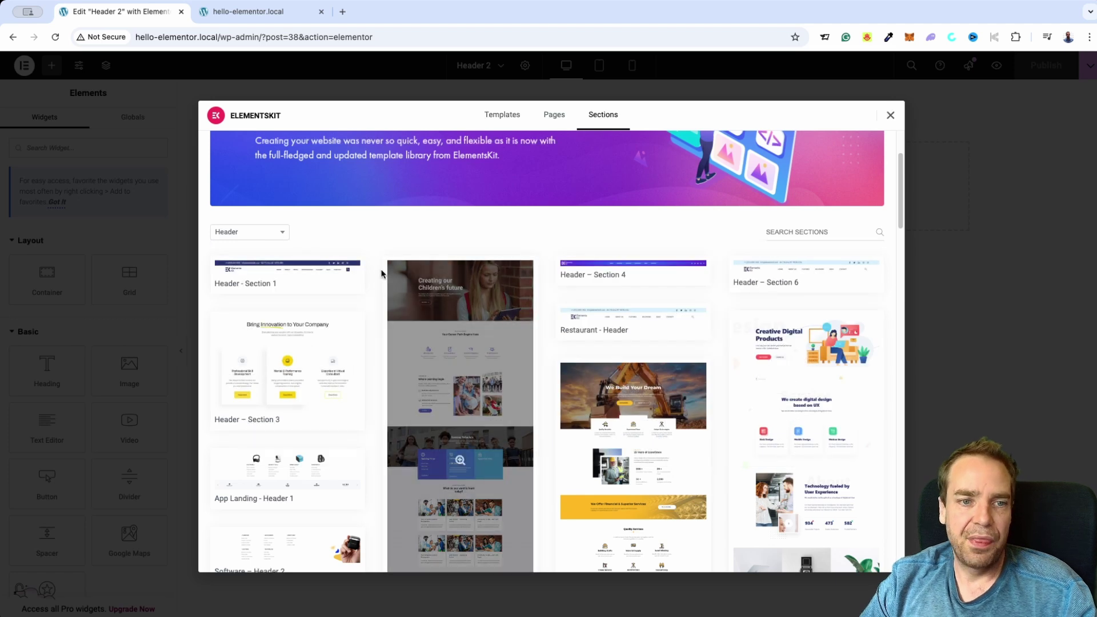
Examine the ready-made header sections in the ElementsKit library, from Header - Section 1 down through the themed headers
mouse_move(308, 277)
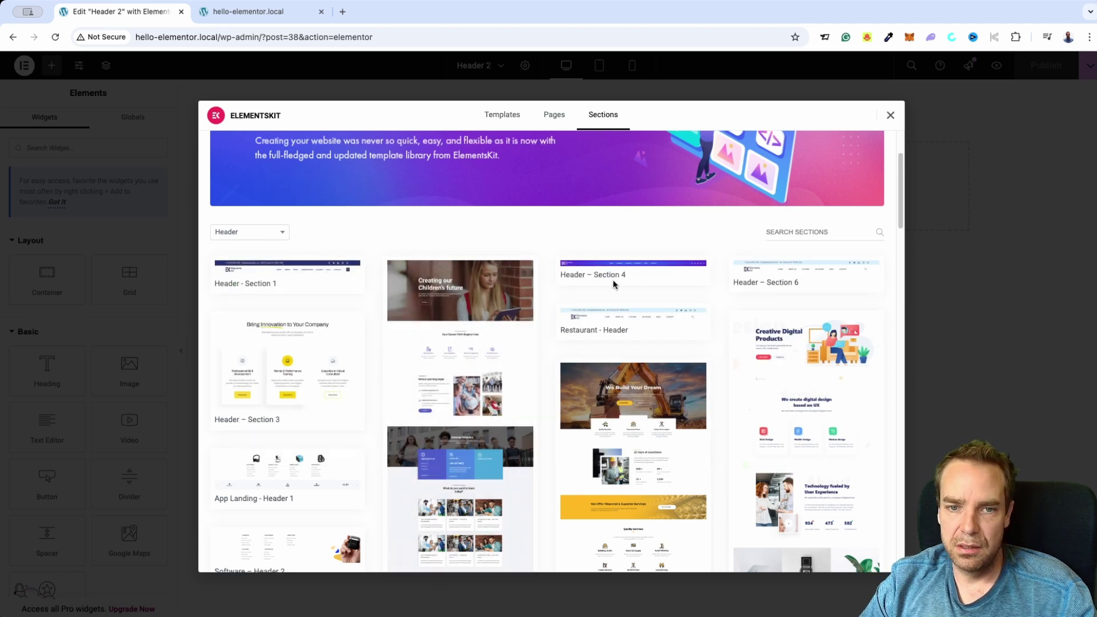
mouse_move(818, 293)
scroll(818, 293, "down", 3)
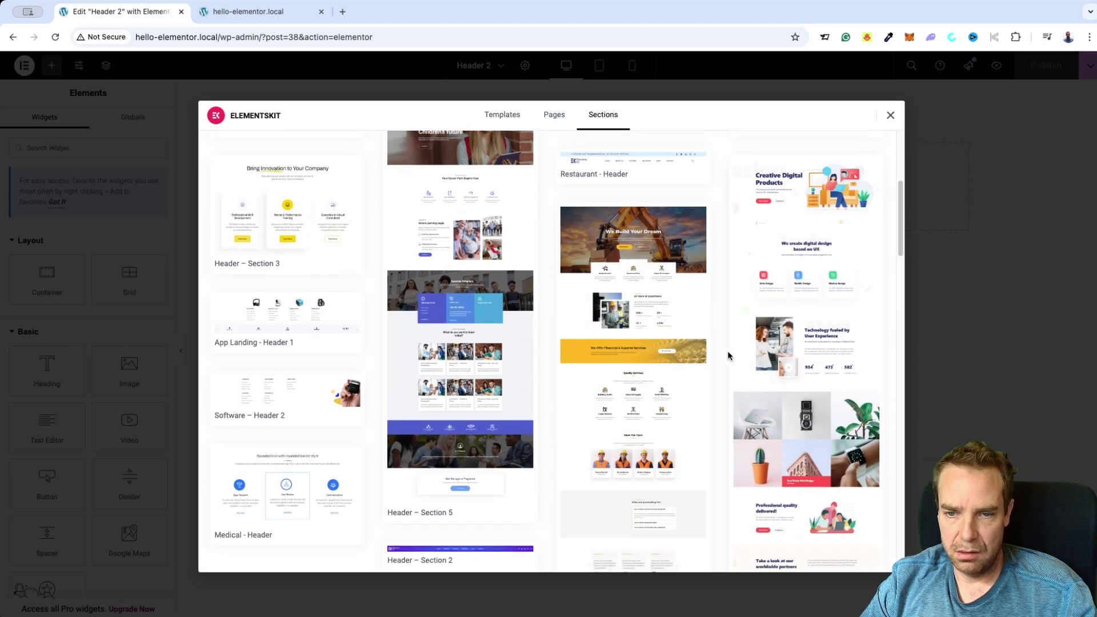
scroll(725, 357, "down", 2)
mouse_move(440, 448)
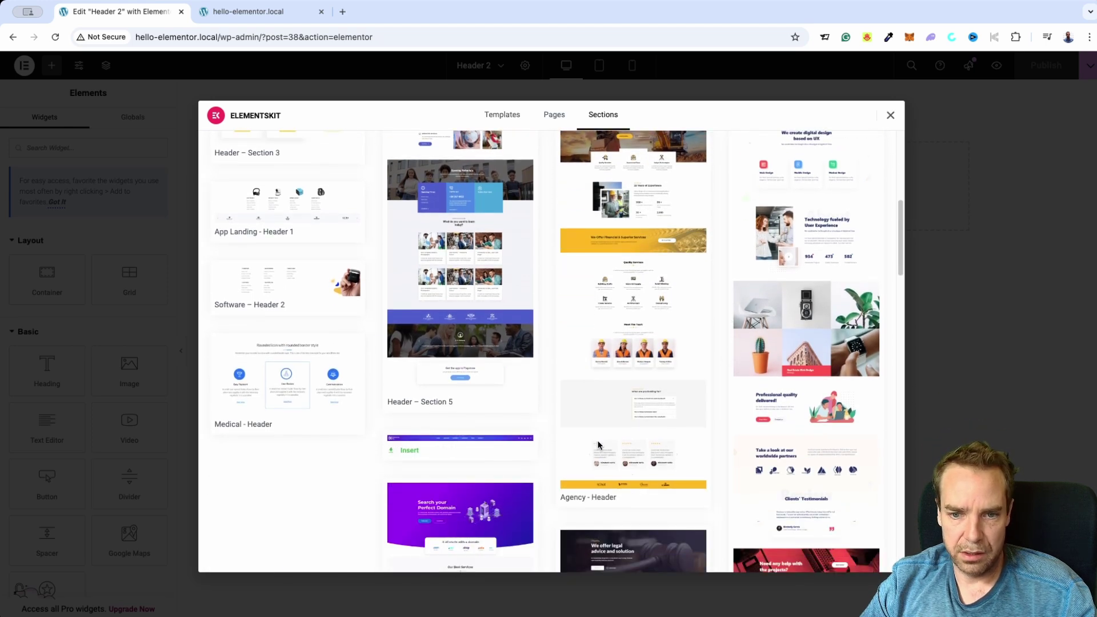
scroll(755, 410, "down", 3)
scroll(755, 410, "down", 5)
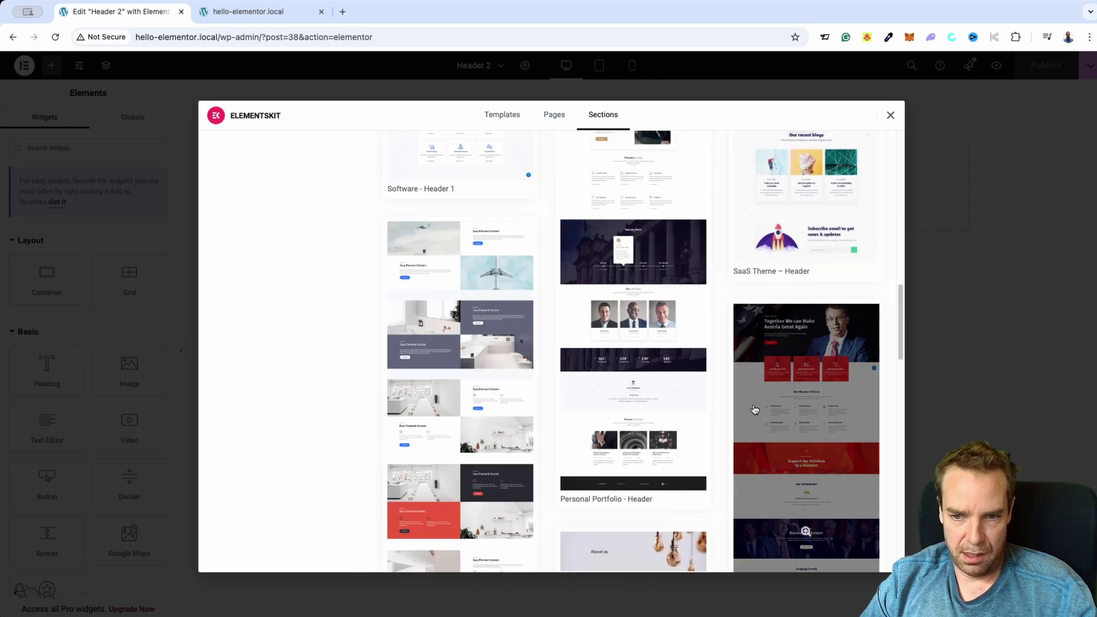
scroll(754, 409, "down", 10)
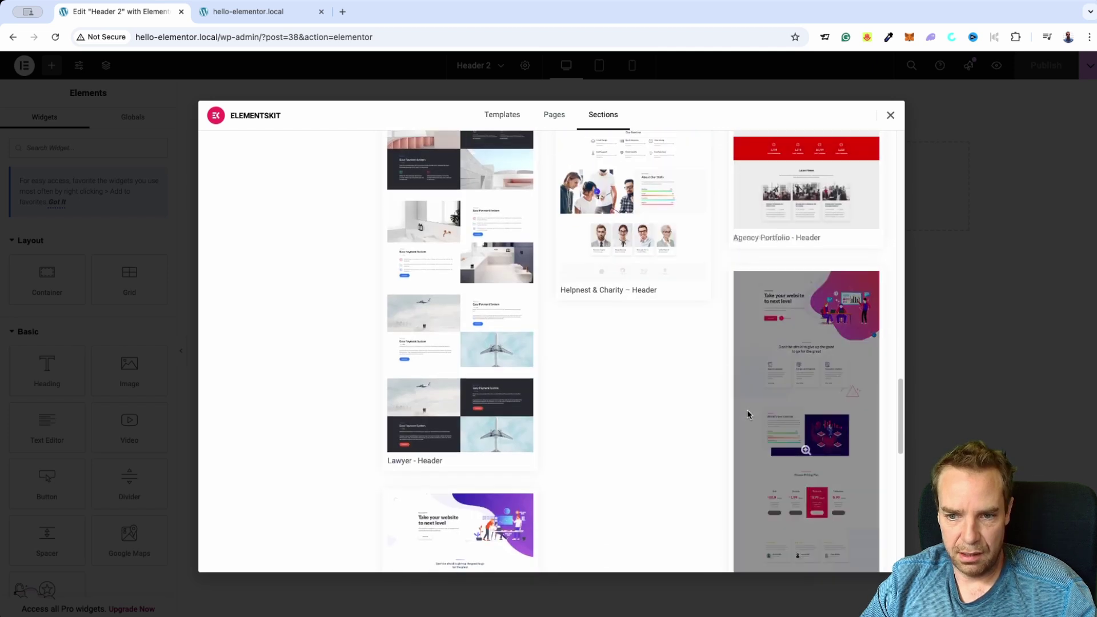
Insert the ready-made Header - Section 1 from the ElementsKit section library into the template
scroll(748, 415, "up", 20)
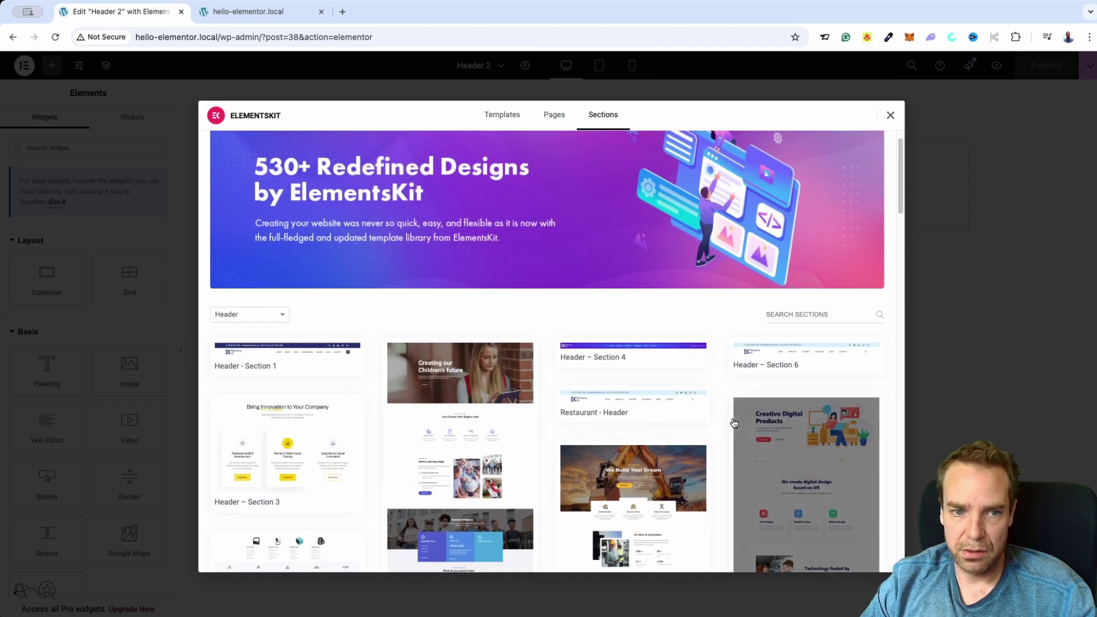
mouse_move(290, 355)
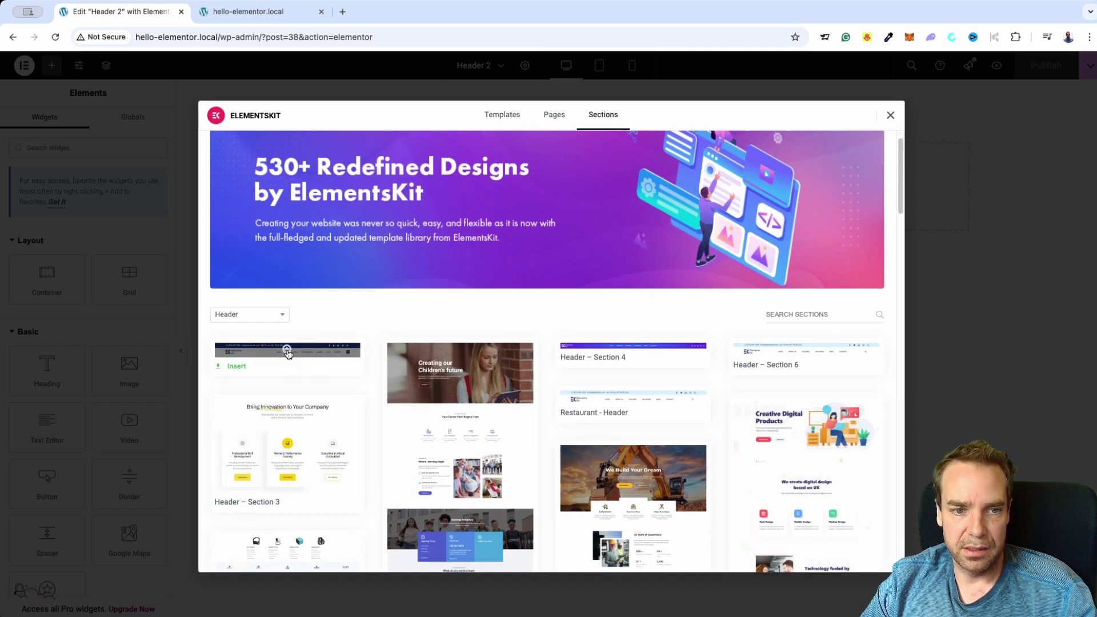
left_click(236, 366)
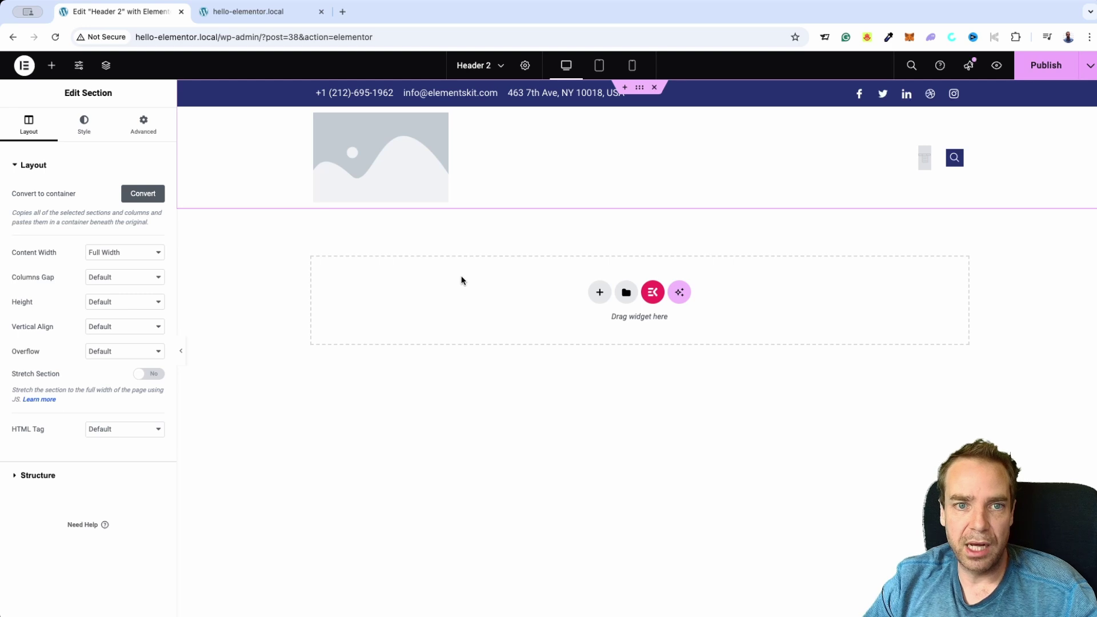
Replace the header's placeholder image with the Digital Insight logo from the media library
left_click(373, 150)
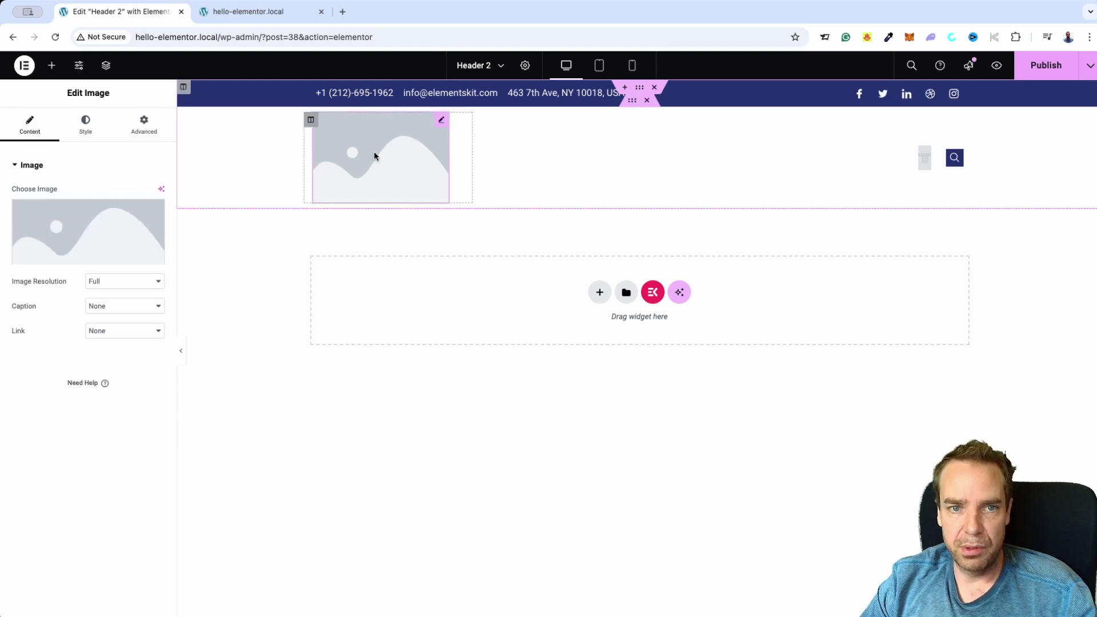
left_click(80, 249)
left_click(294, 223)
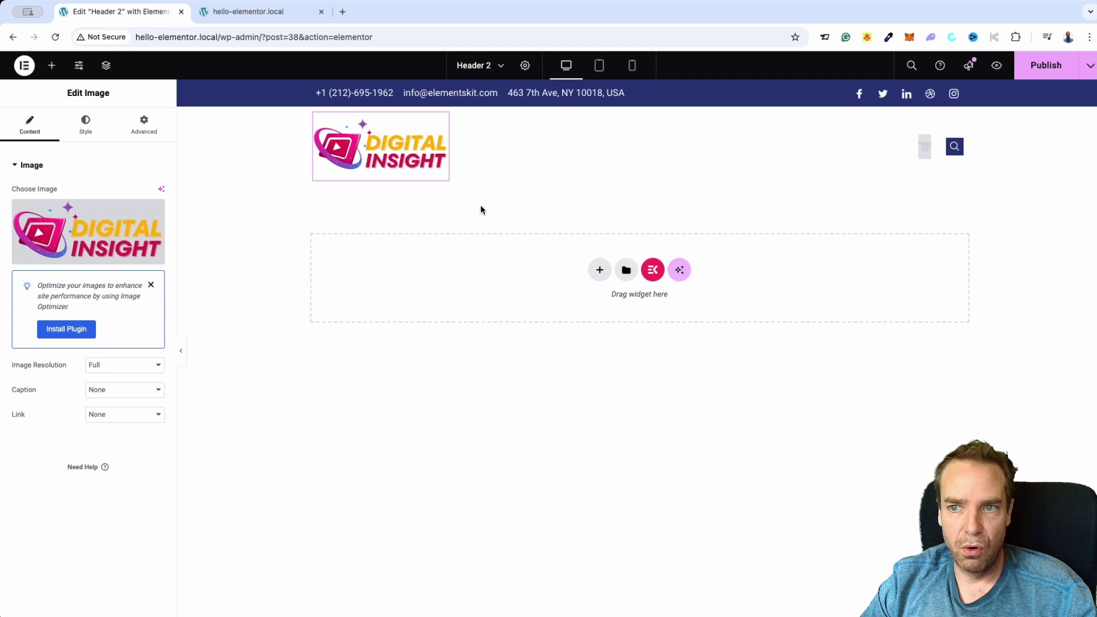
Select the header's ElementsKit Nav Menu widget and examine its advanced settings, from Layout down to Custom CSS
left_click(924, 150)
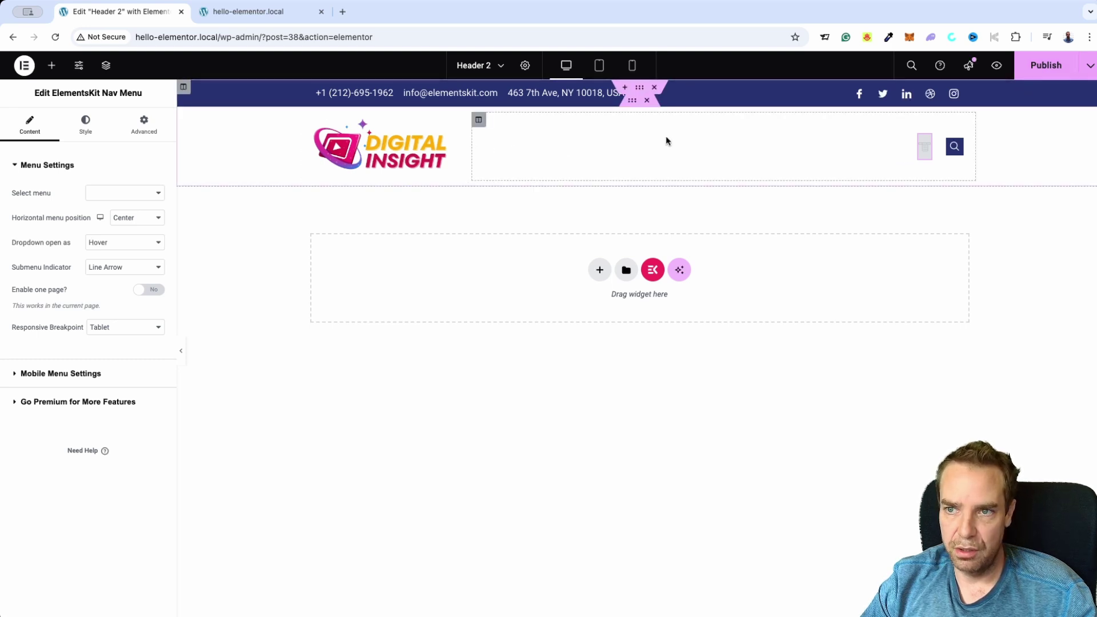
left_click(138, 131)
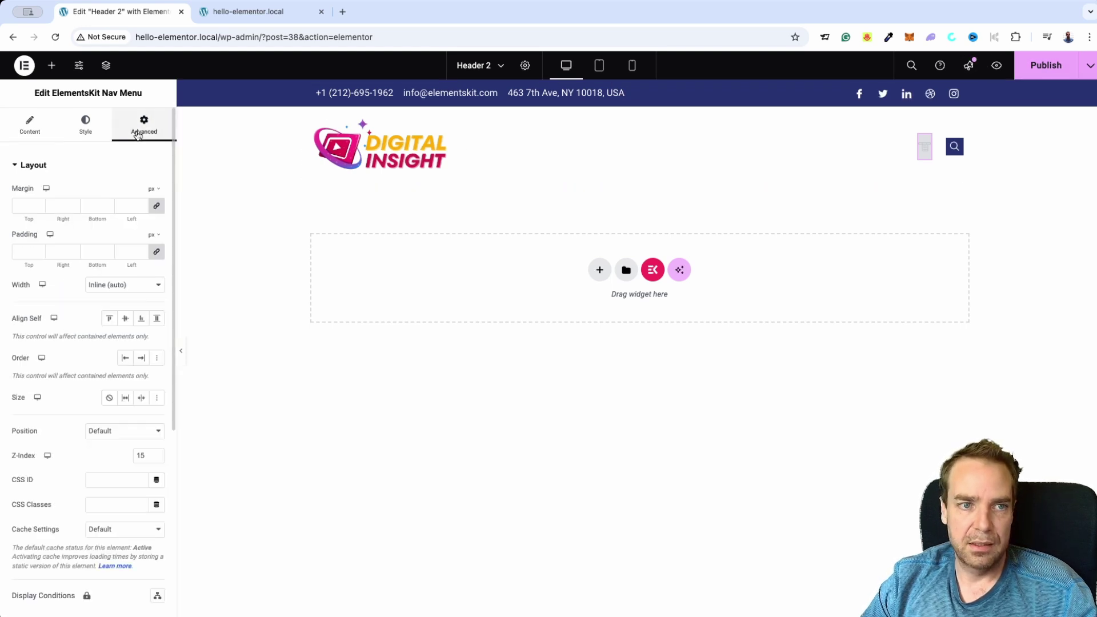
scroll(135, 381, "down", 5)
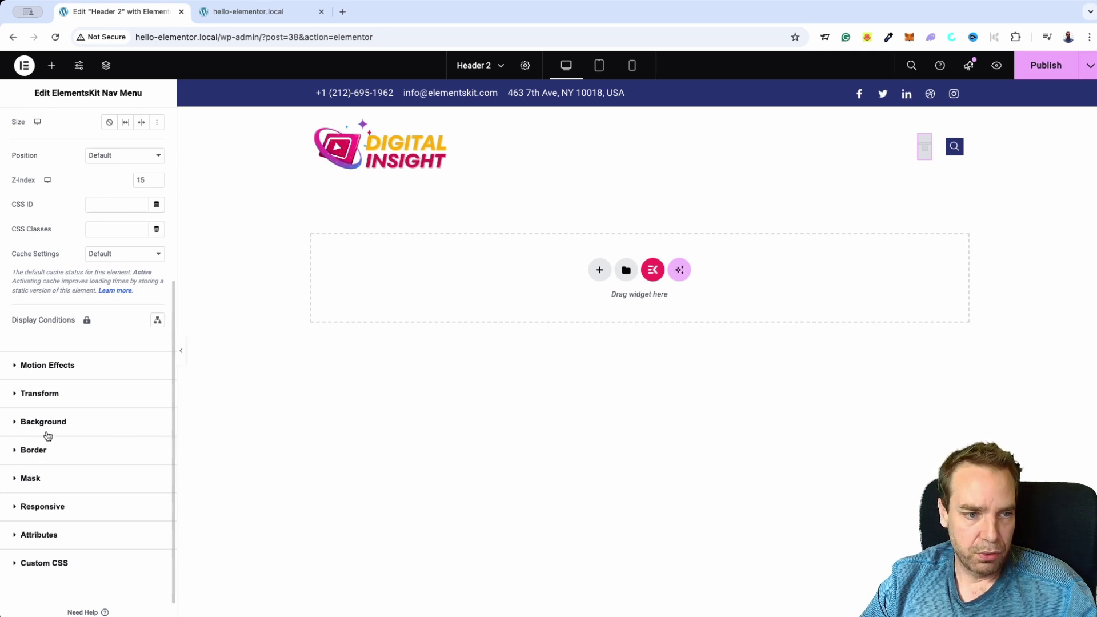
scroll(57, 388, "up", 1)
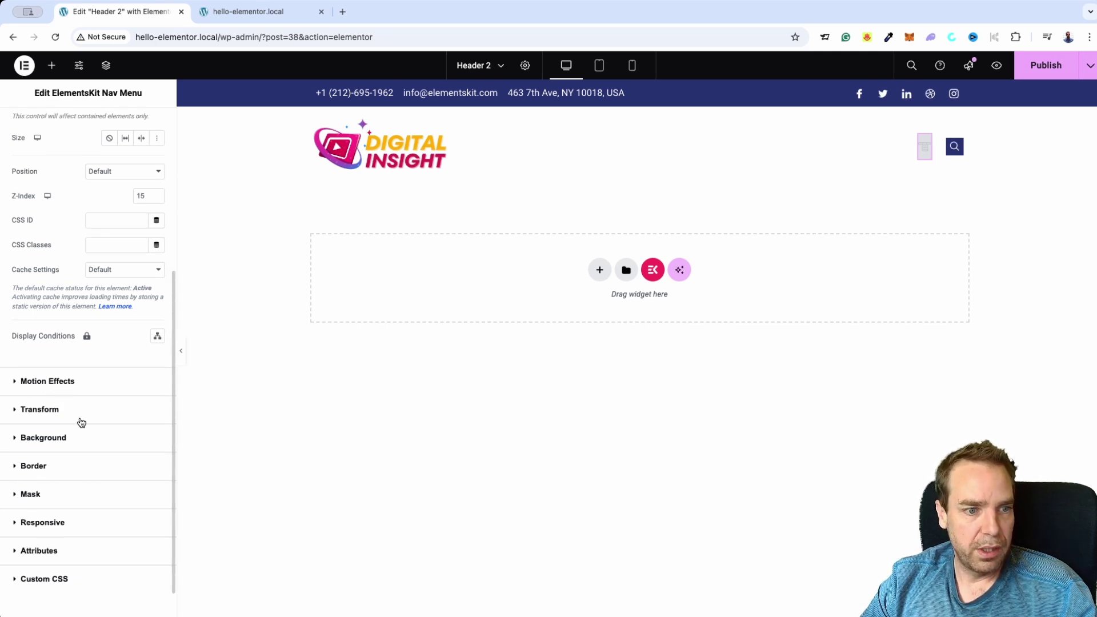
scroll(103, 451, "up", 3)
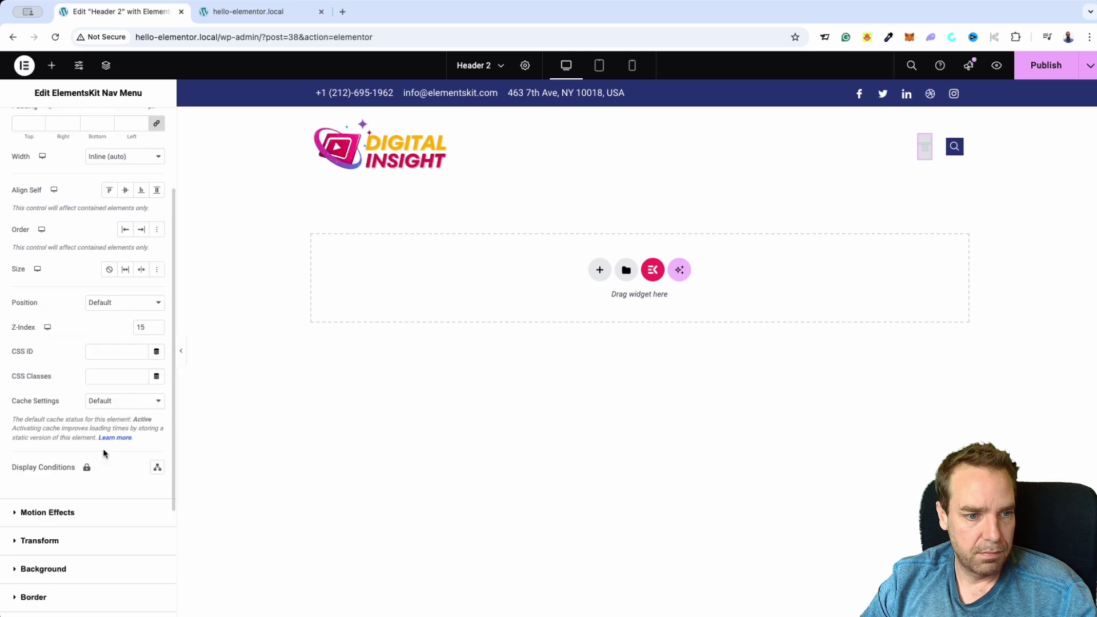
scroll(105, 454, "up", 3)
scroll(66, 362, "down", 4)
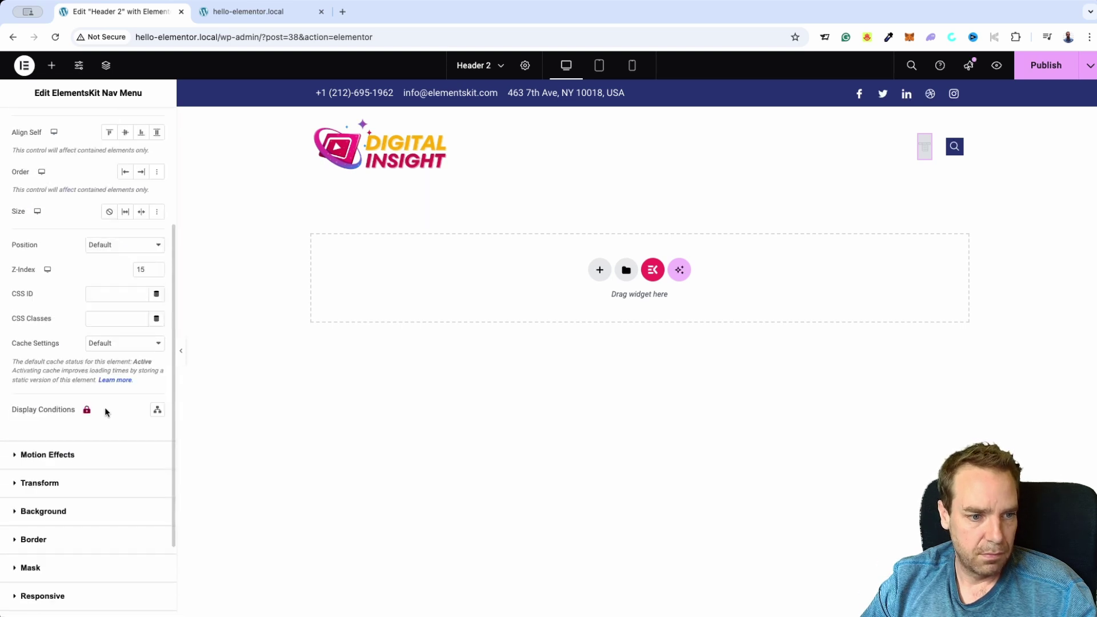
scroll(120, 505, "down", 2)
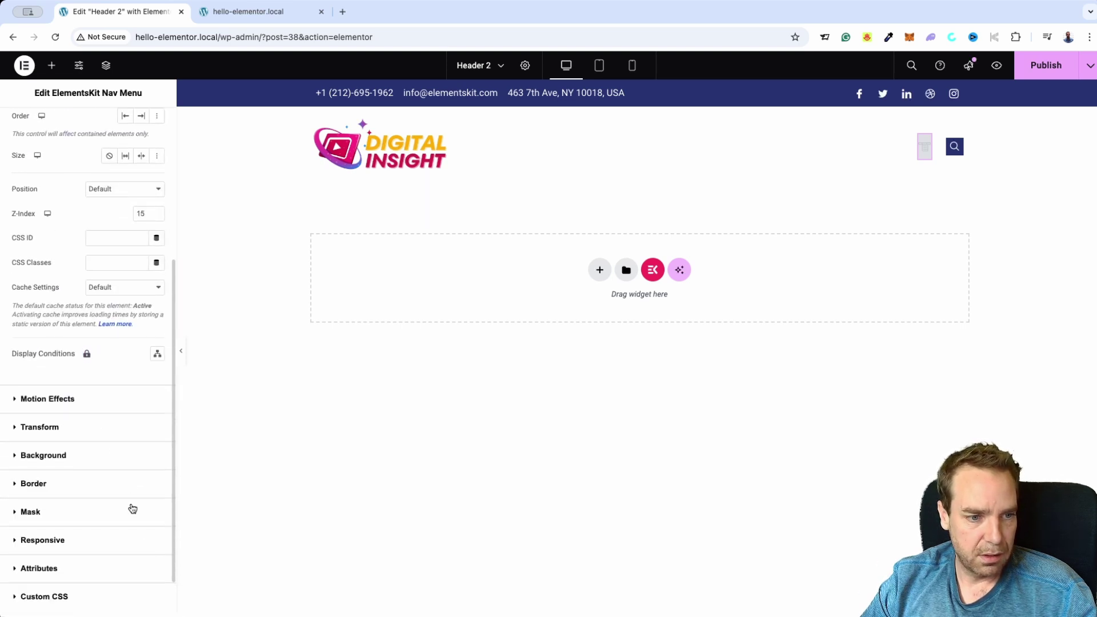
scroll(130, 503, "up", 5)
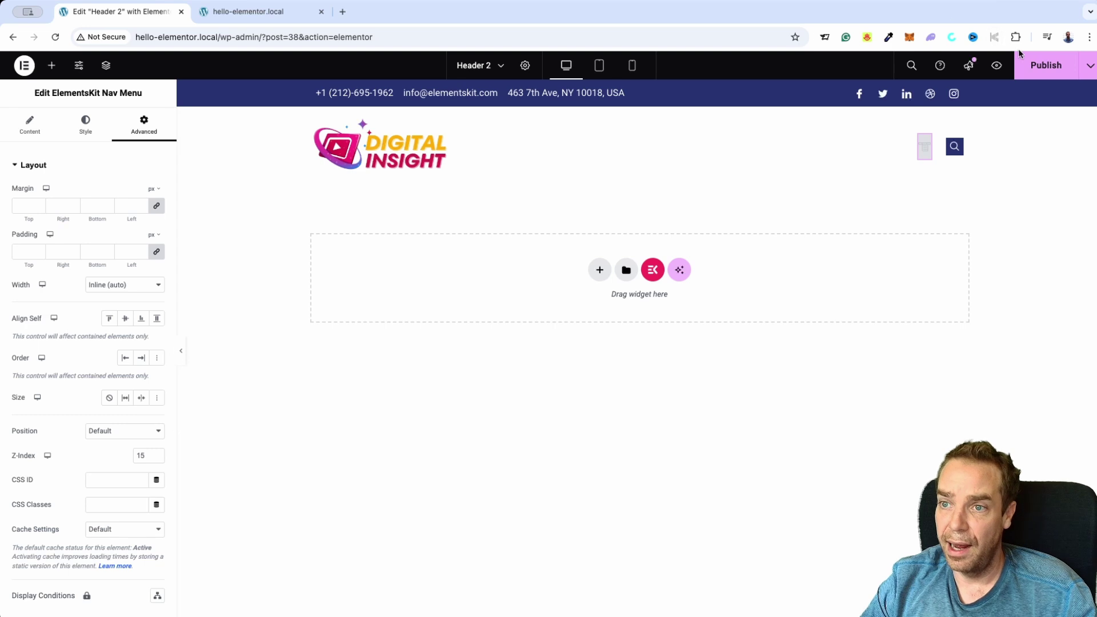
Publish the Header 2 template and reload the editor after rechecking the nav menu widget's content and advanced settings
left_click(1046, 65)
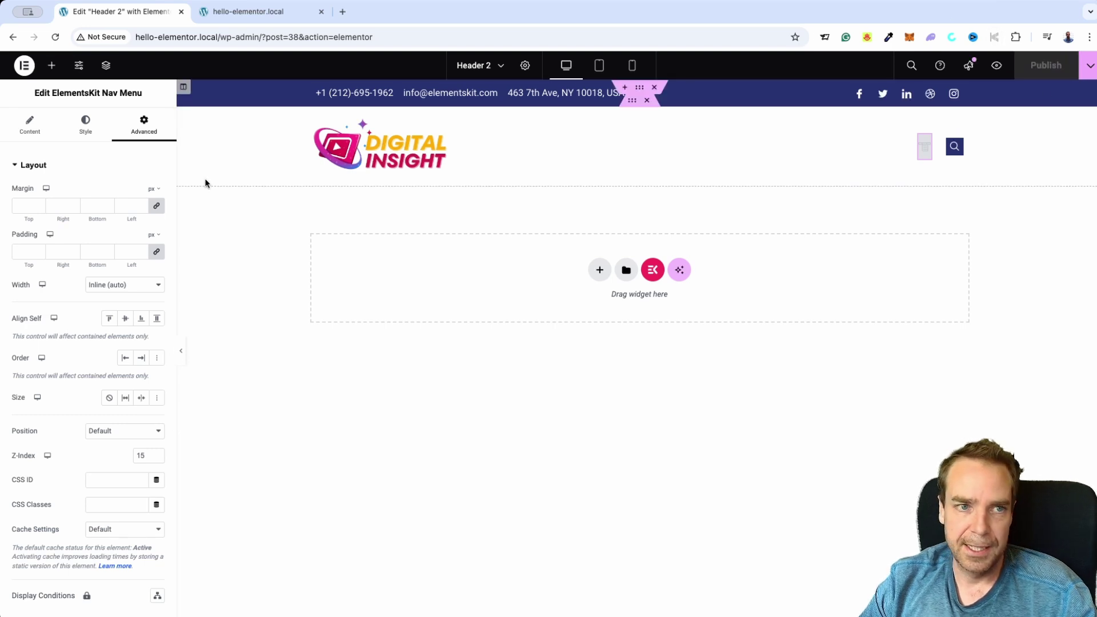
left_click(33, 128)
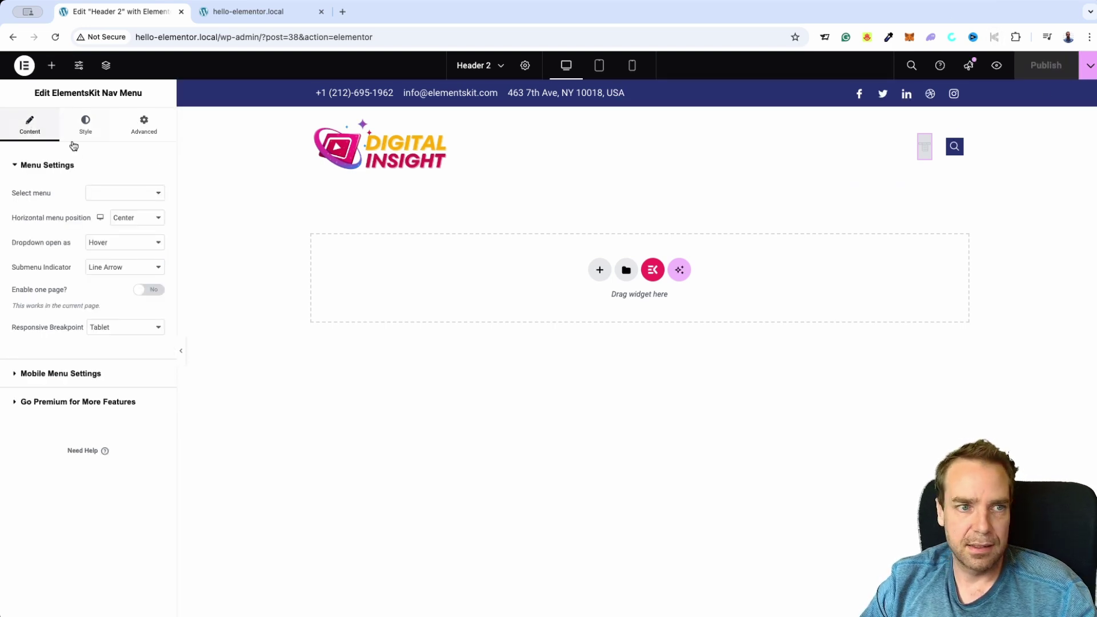
left_click(141, 128)
scroll(114, 231, "down", 1)
scroll(117, 229, "down", 2)
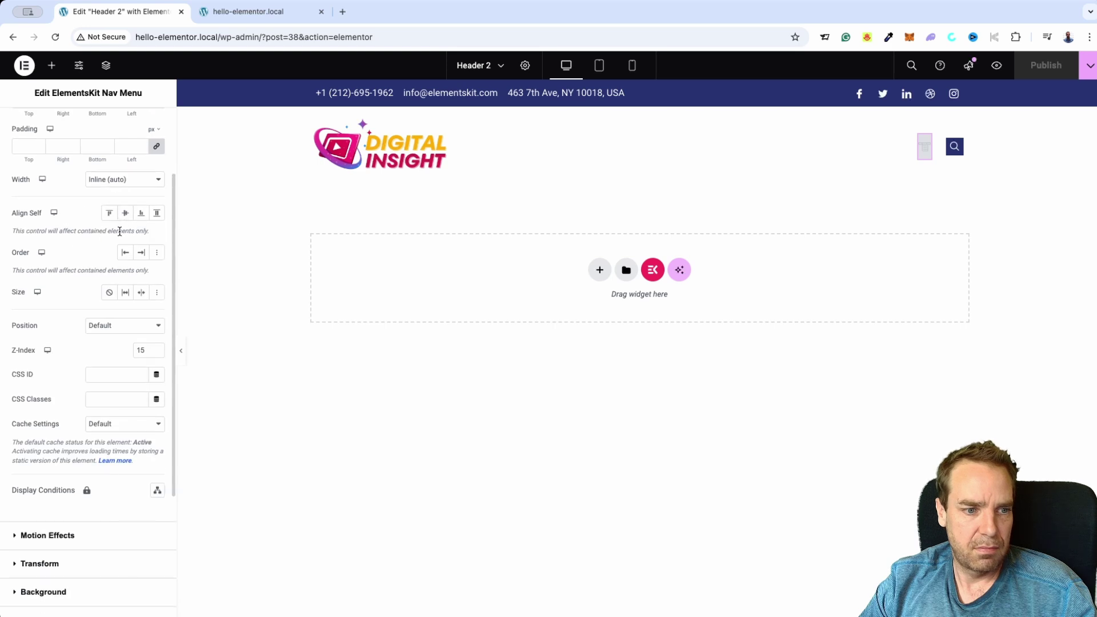
scroll(122, 264, "down", 5)
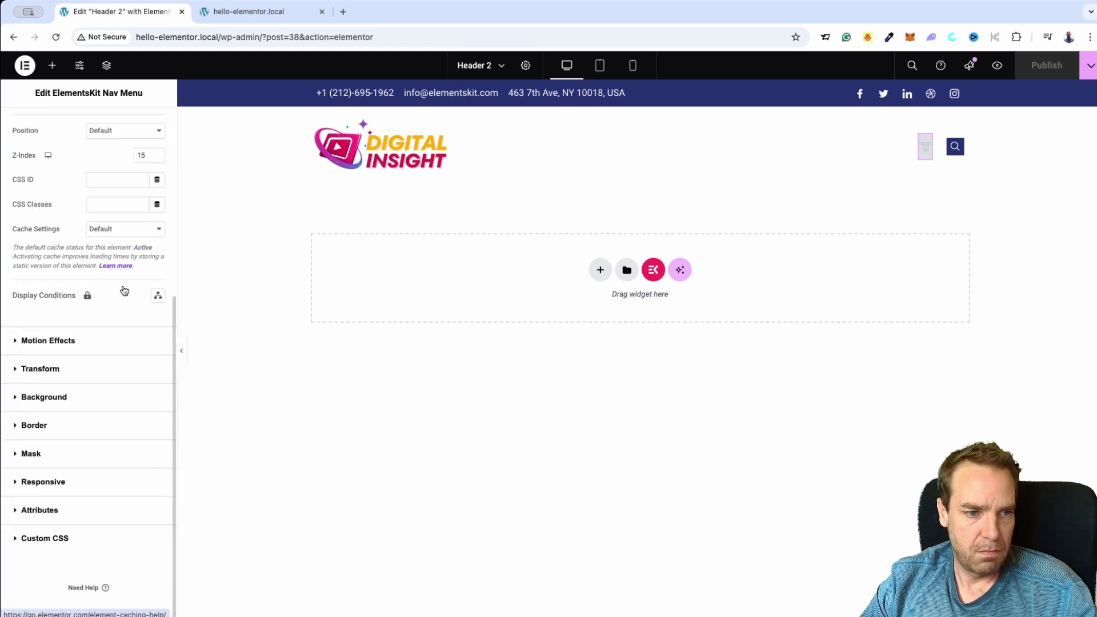
scroll(123, 267, "up", 8)
left_click(56, 36)
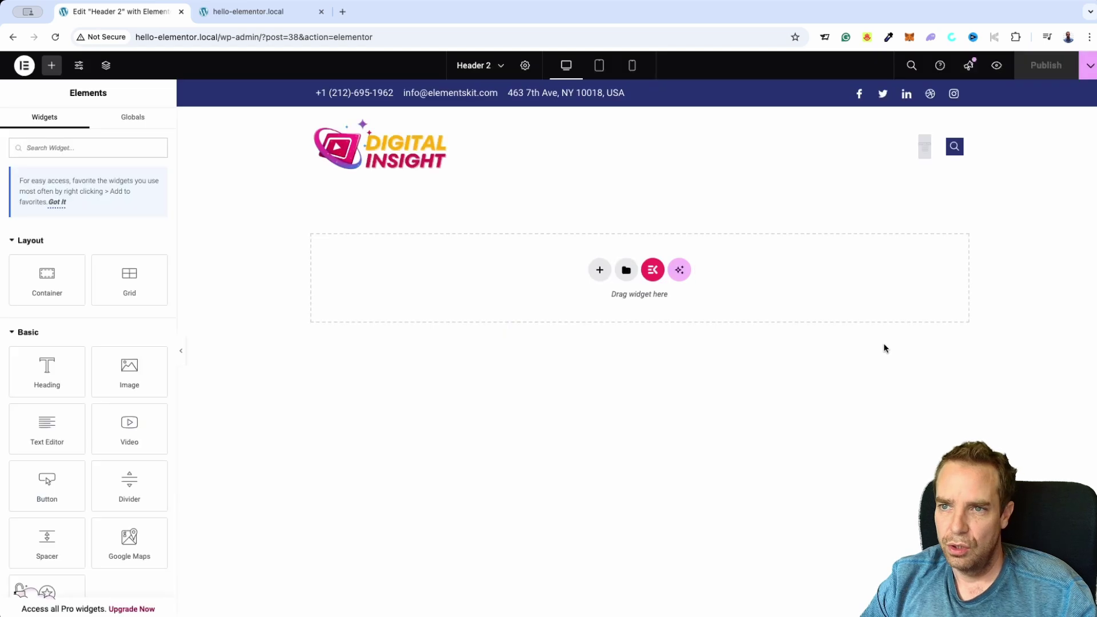
left_click(504, 67)
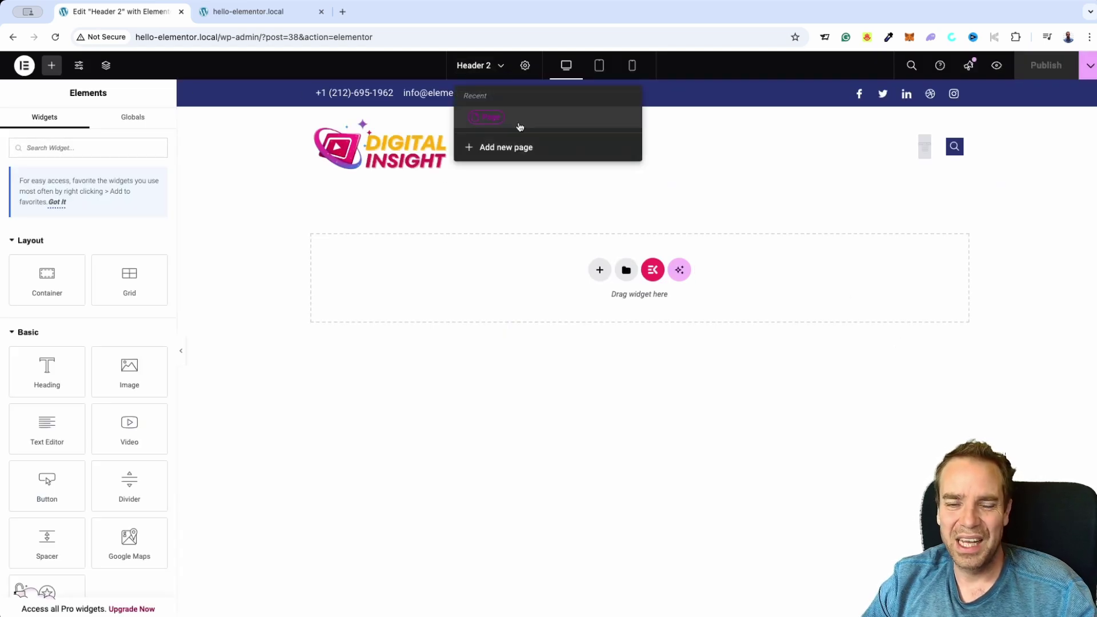
left_click(512, 199)
scroll(91, 361, "down", 3)
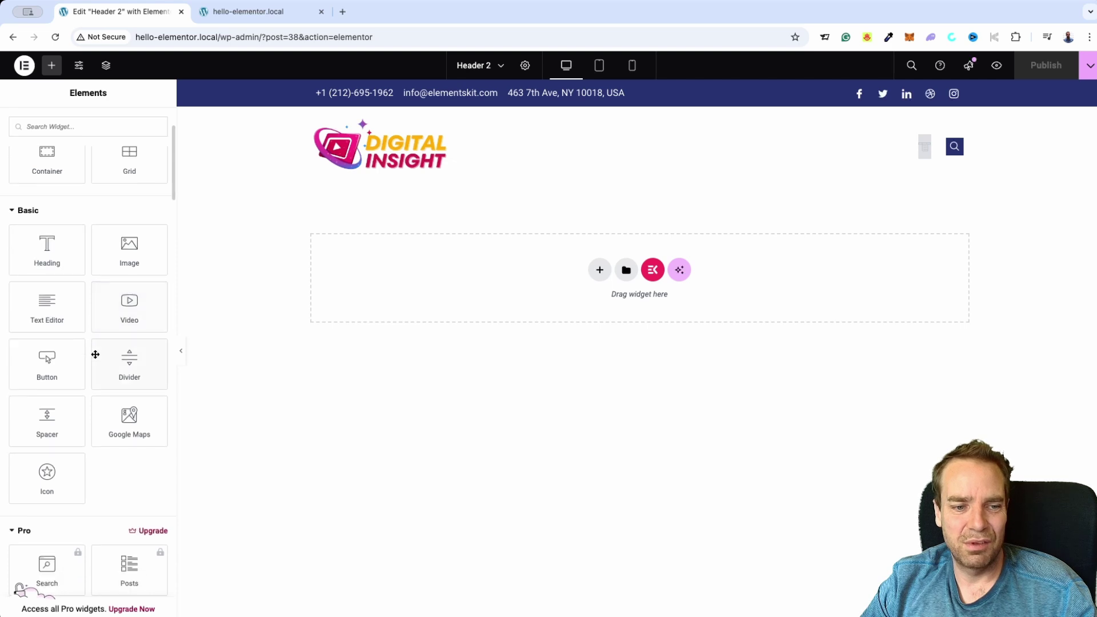
scroll(95, 355, "up", 3)
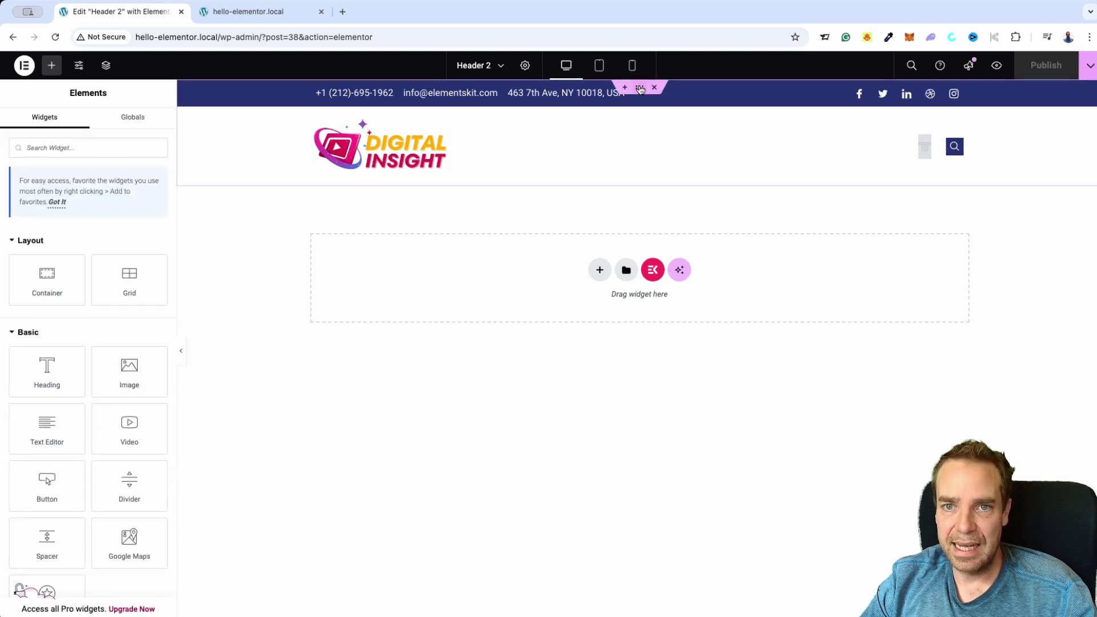
Try enabling Sticky Header Effects in the whole header section's advanced settings and switch it back off
left_click(640, 87)
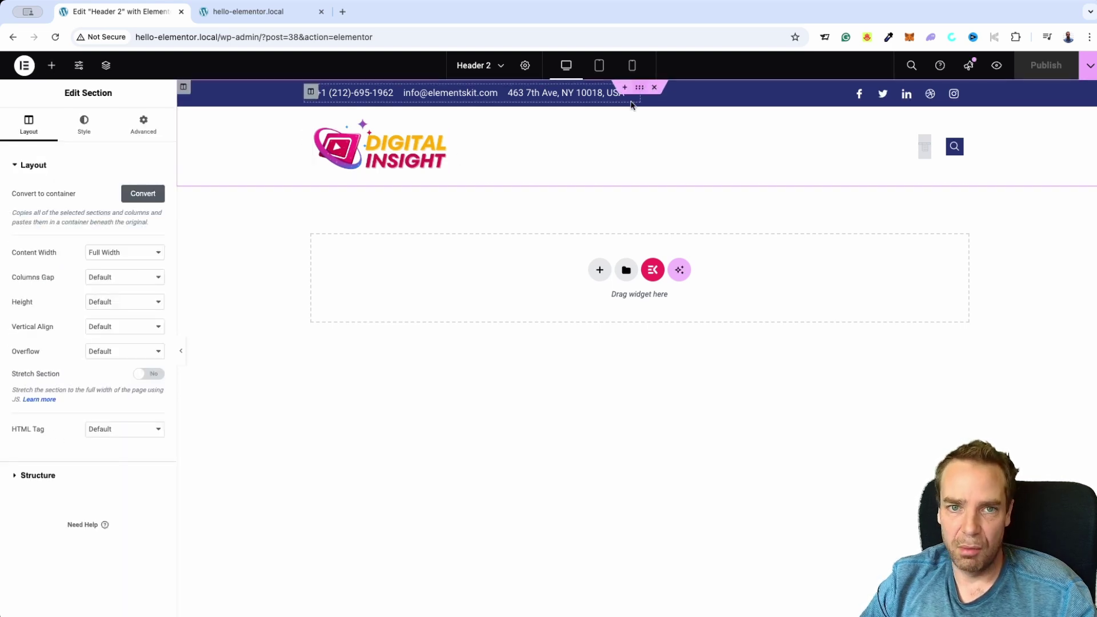
left_click(146, 132)
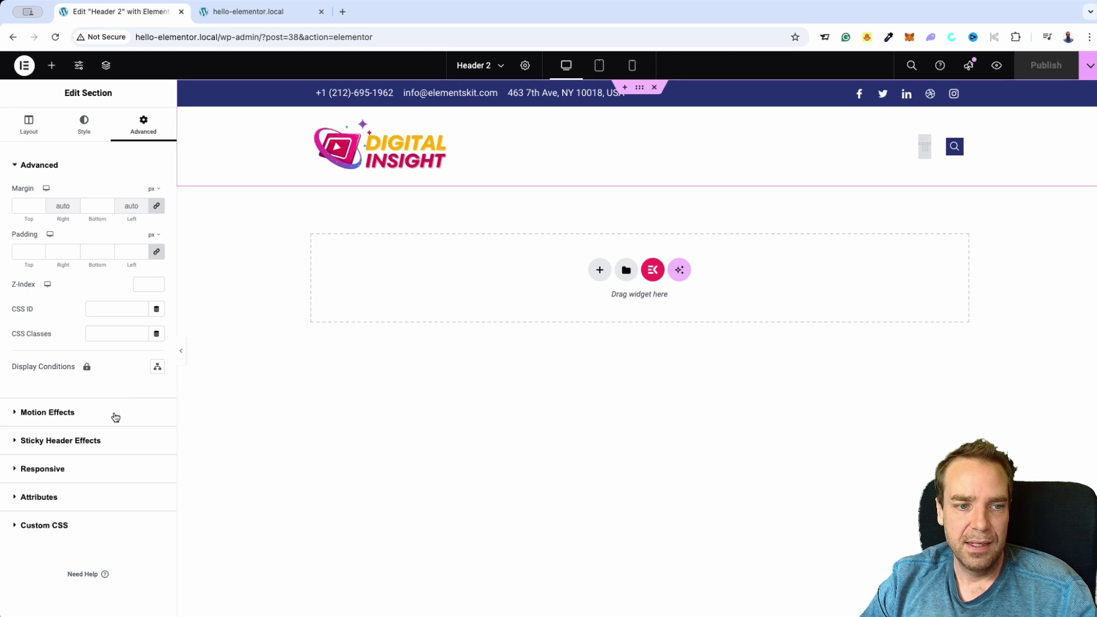
left_click(16, 442)
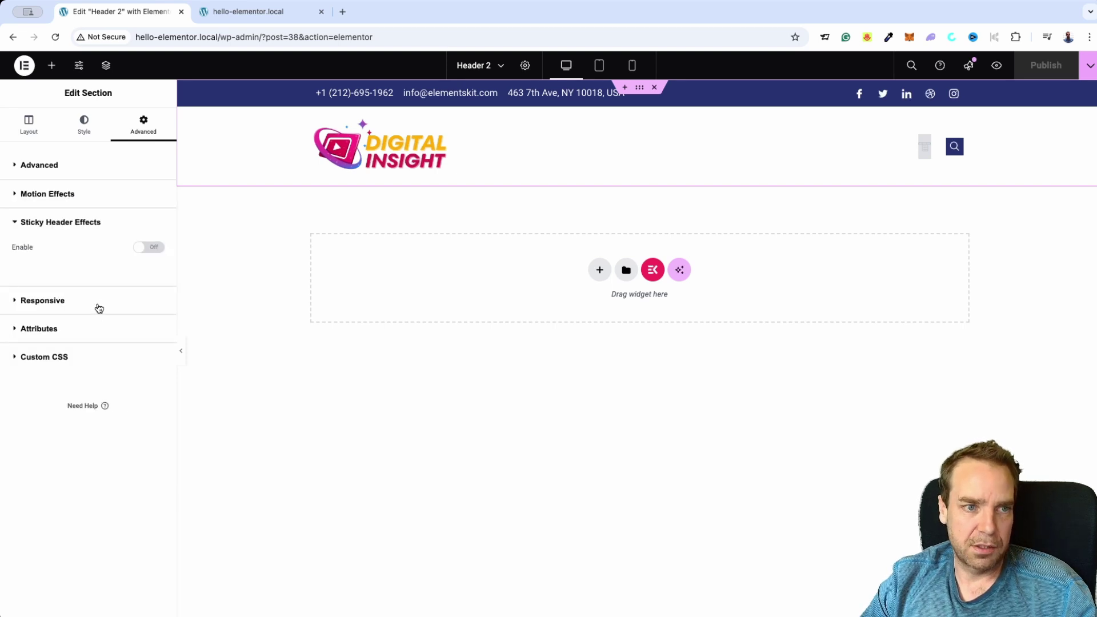
left_click(143, 248)
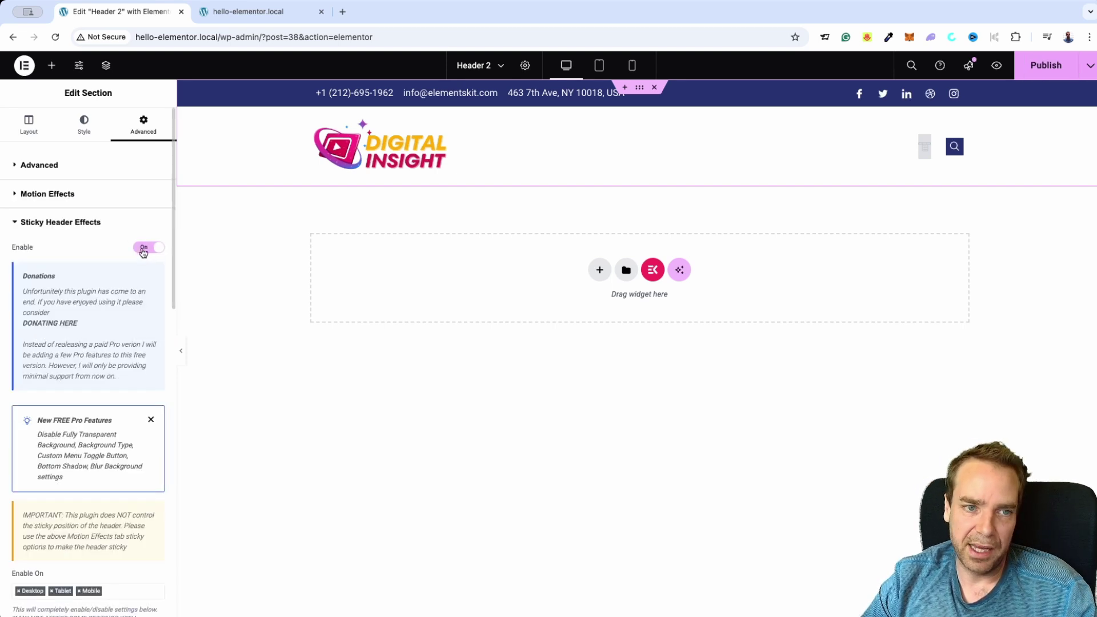
left_click(144, 249)
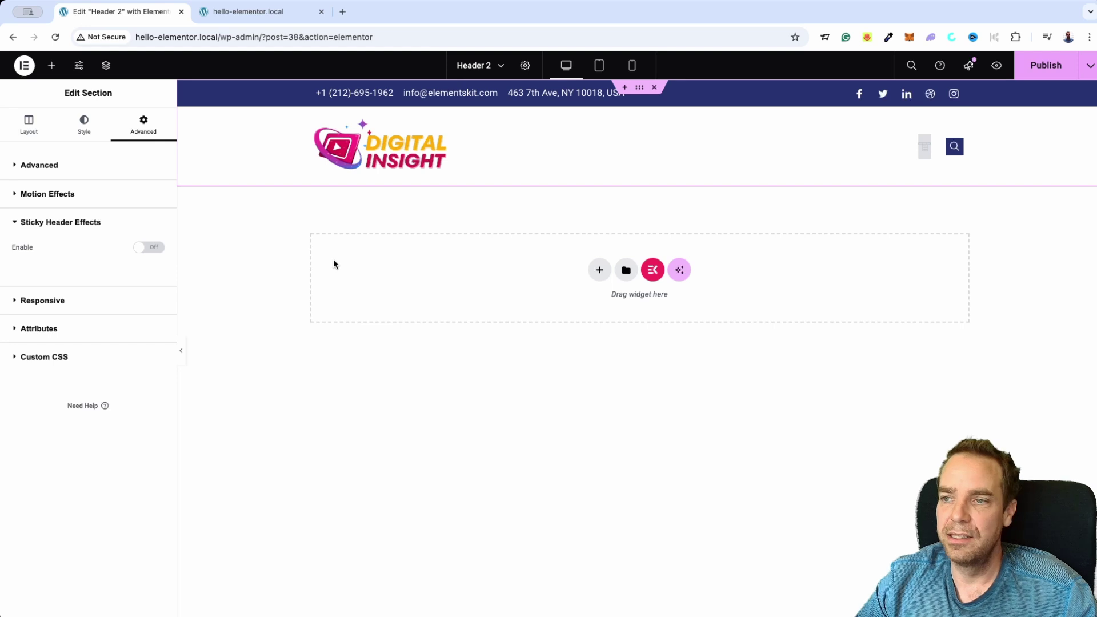